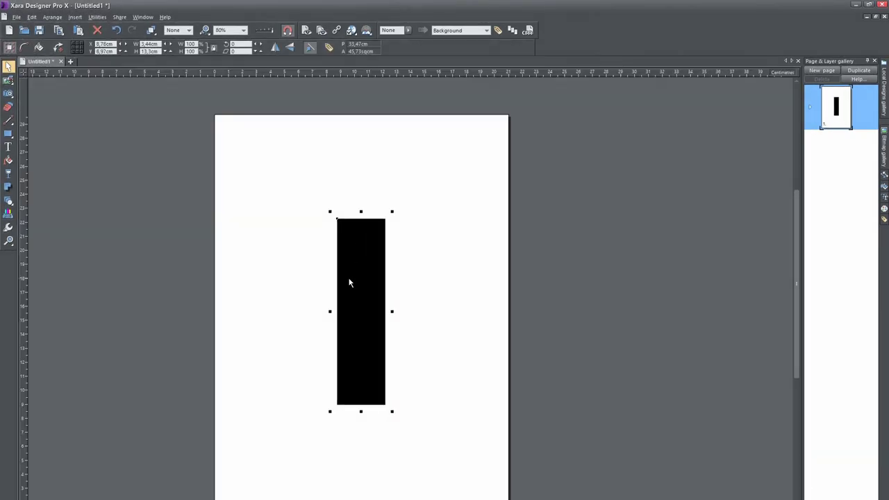
Remove the rectangle's black fill and taper its top corners inward with the Shape Editor
{"action": "left_click", "coordinate": [190, 32]}
{"action": "left_click", "coordinate": [8, 119]}
{"action": "left_click_drag", "start_coordinate": [371, 202], "coordinate": [417, 238]}
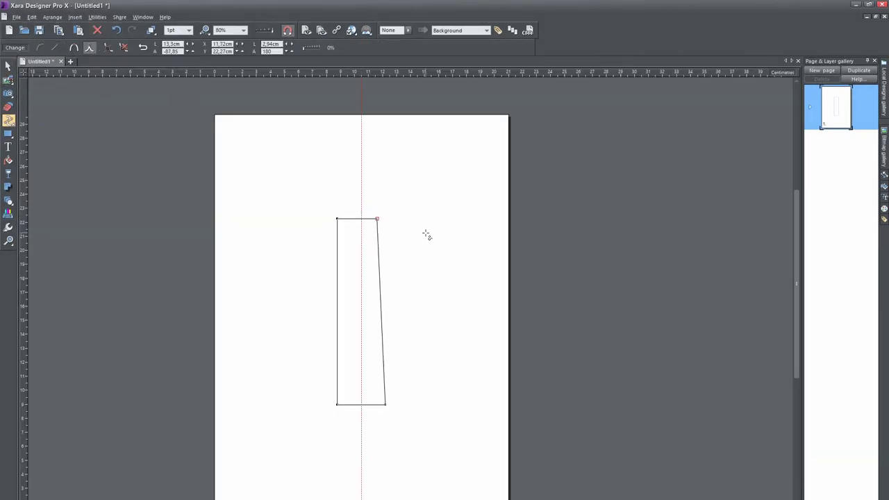
{"action": "left_click_drag", "start_coordinate": [337, 219], "coordinate": [345, 220]}
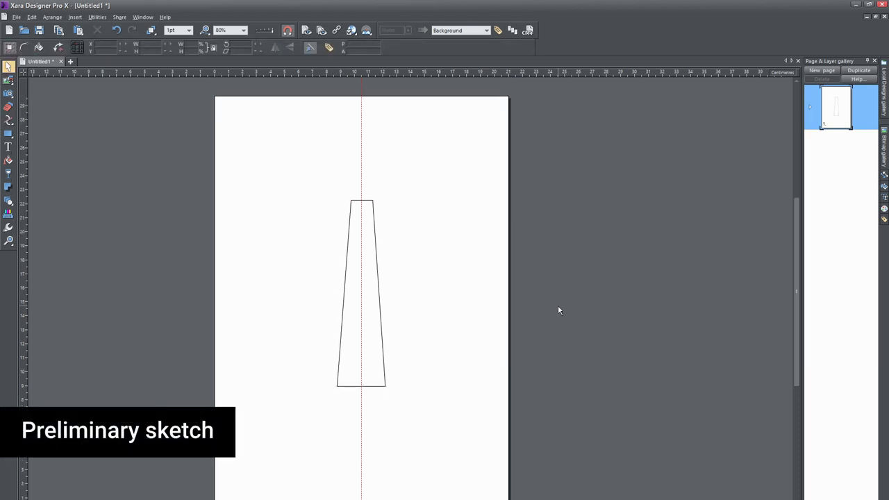
Draw the arm and fluke curves at the base of the shank
{"action": "left_click", "coordinate": [8, 122]}
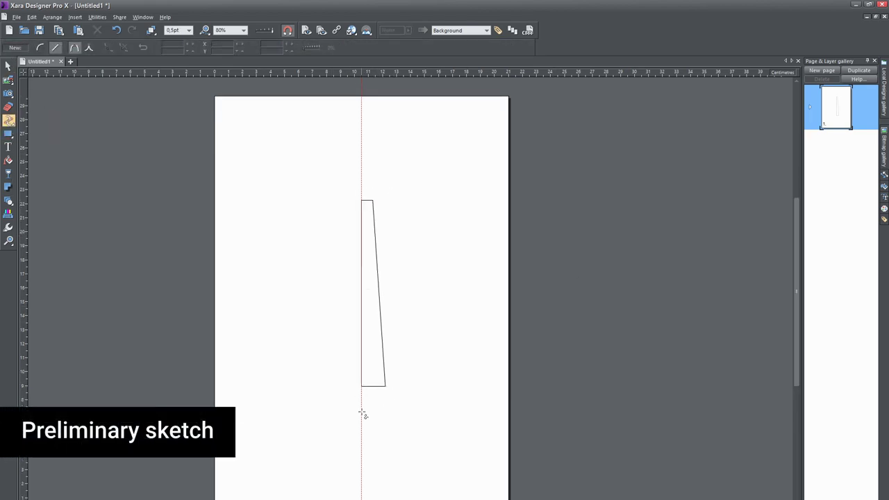
{"action": "key", "text": "Escape"}
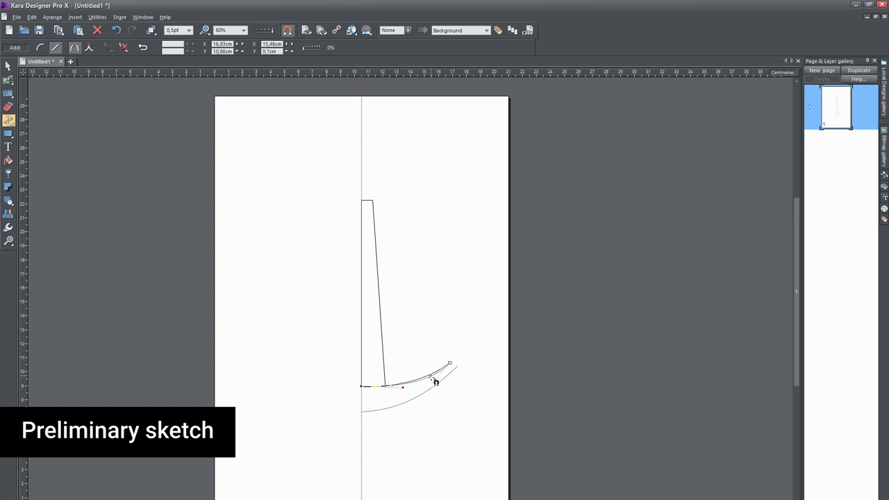
{"action": "left_click", "coordinate": [398, 408]}
{"action": "scroll", "coordinate": [397, 409], "scroll_direction": "up", "scroll_amount": 2, "text": "ctrl"}
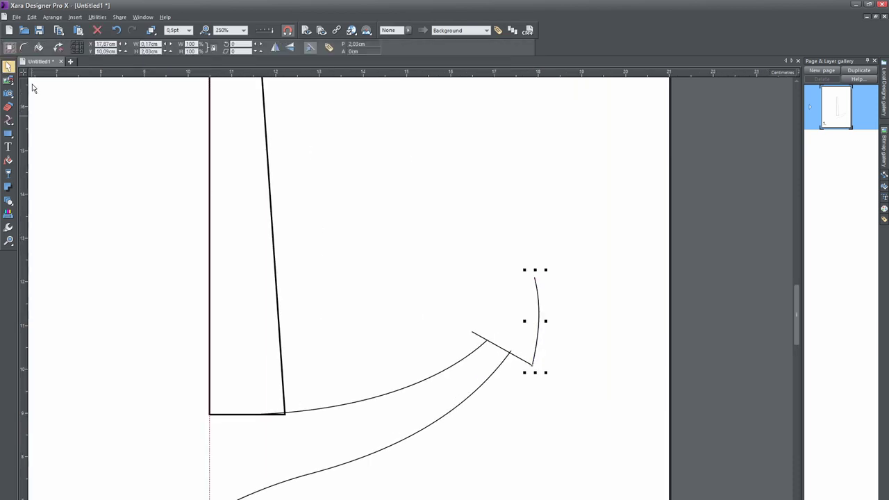
Give the 'AUT VINCERE AUT MORI' banner text a bold typeface
{"action": "left_click", "coordinate": [525, 307]}
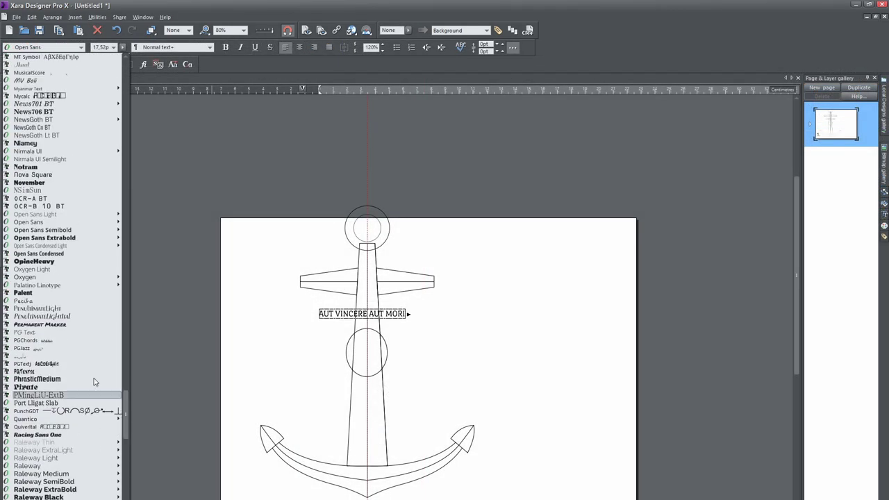
{"action": "left_click", "coordinate": [42, 293]}
{"action": "left_click", "coordinate": [42, 261]}
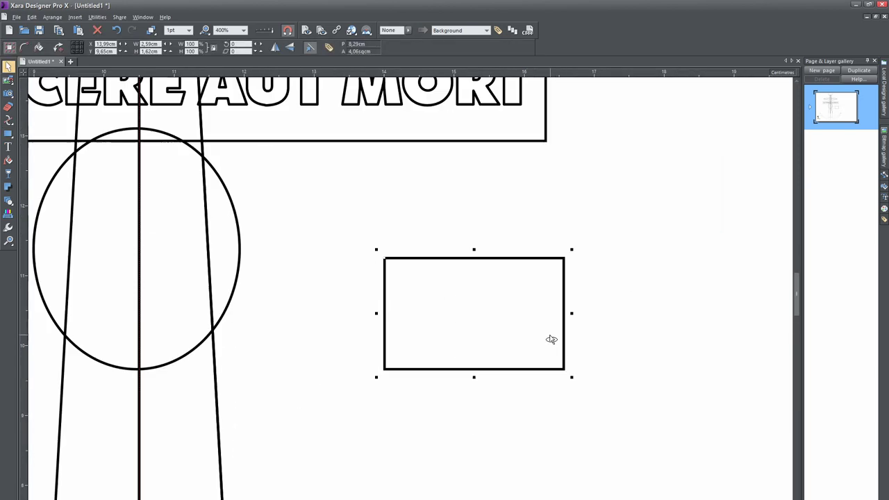
Pull the rectangle's right edge inward to notch it into a ribbon tail
{"action": "mouse_move", "coordinate": [232, 72]}
{"action": "left_mouse_down"}
{"action": "mouse_move", "coordinate": [549, 313]}
{"action": "mouse_move", "coordinate": [463, 313]}
{"action": "left_mouse_up"}
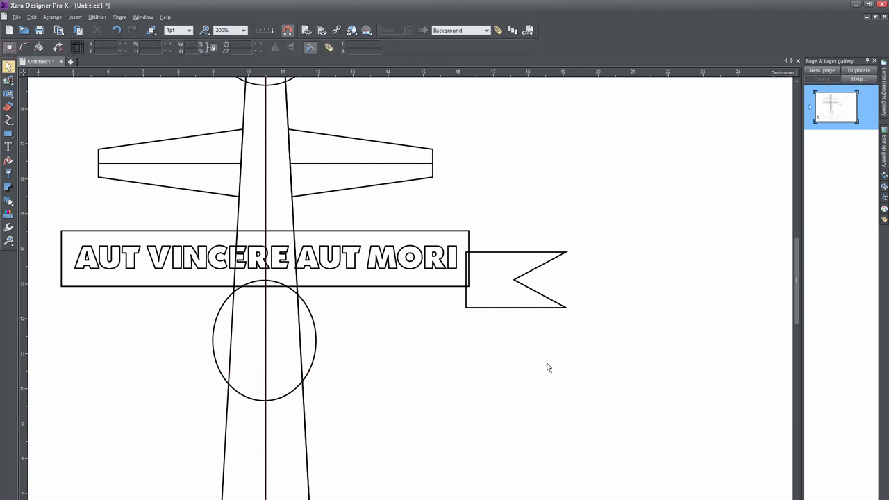
{"action": "left_click", "coordinate": [509, 305]}
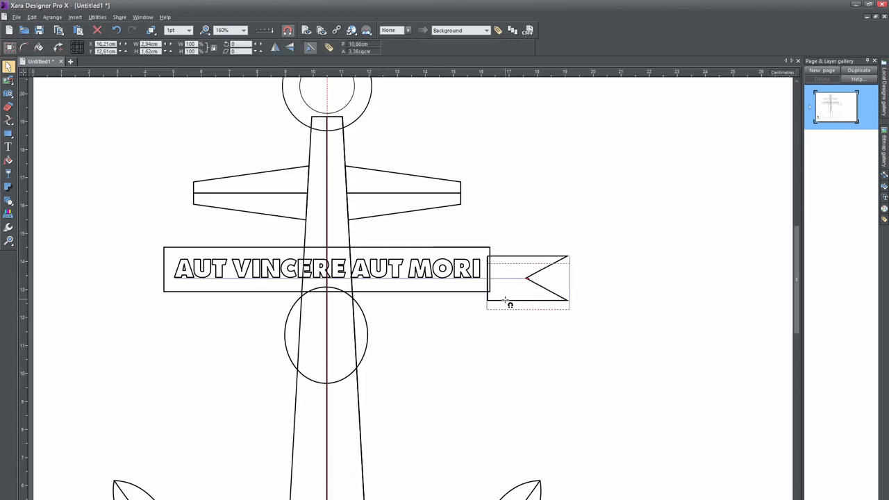
{"action": "key", "text": "F4"}
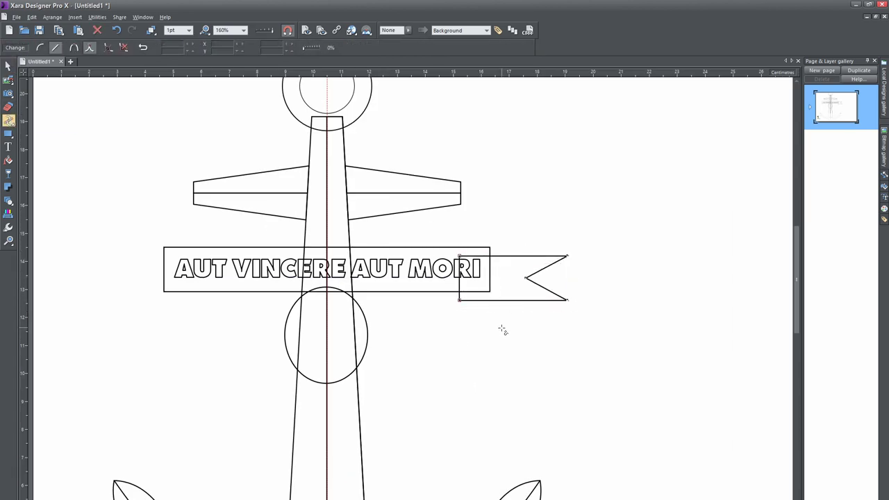
{"action": "key", "text": "F2"}
{"action": "left_click", "coordinate": [568, 217]}
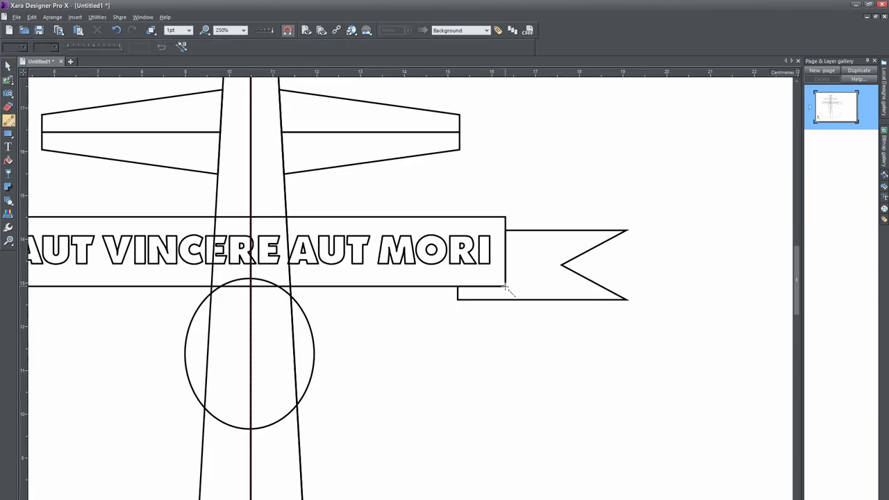
{"action": "scroll", "coordinate": [373, 302], "scroll_direction": "down", "scroll_amount": 2, "text": "ctrl"}
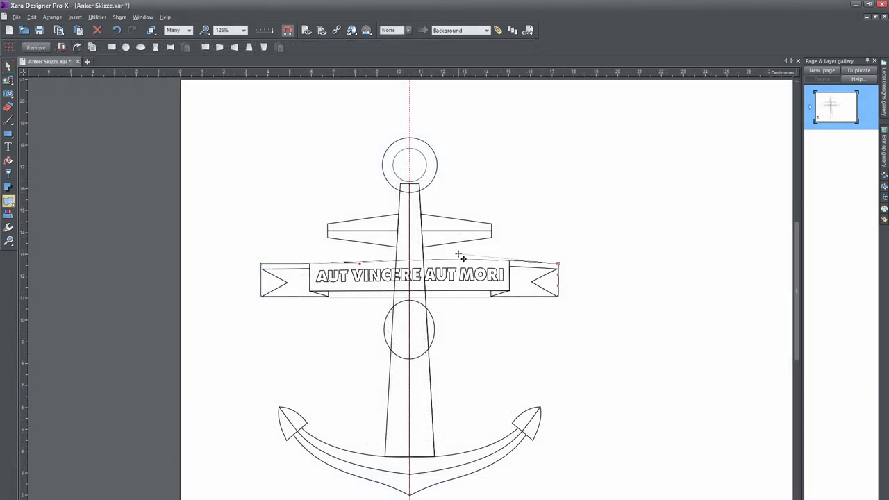
Bend the banner's top and bottom edges into a gentle curve and fit the page in view
{"action": "left_click_drag", "start_coordinate": [462, 259], "coordinate": [461, 256]}
{"action": "left_click_drag", "start_coordinate": [463, 299], "coordinate": [460, 291]}
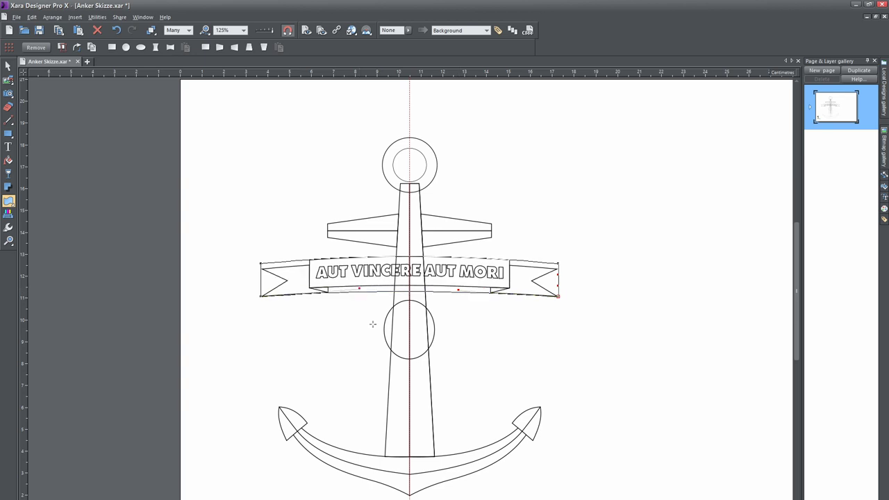
{"action": "key", "text": "F2"}
{"action": "key", "text": "ctrl+shift+j"}
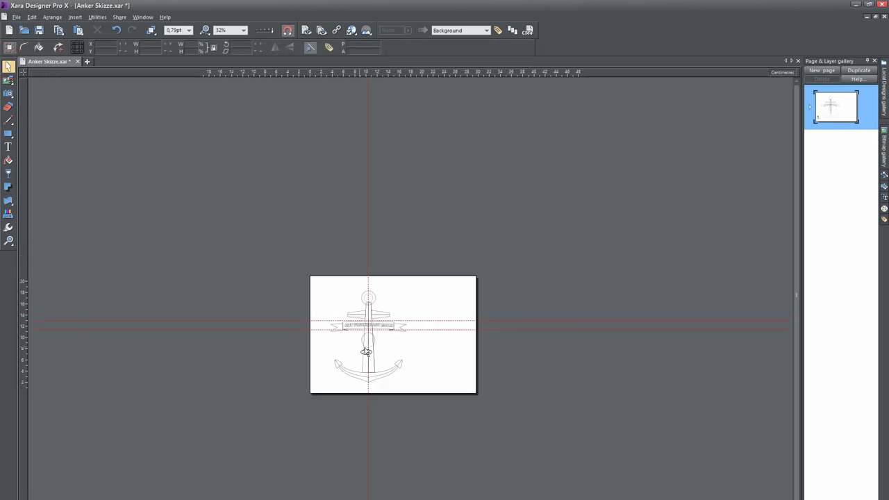
{"action": "right_click", "coordinate": [484, 307]}
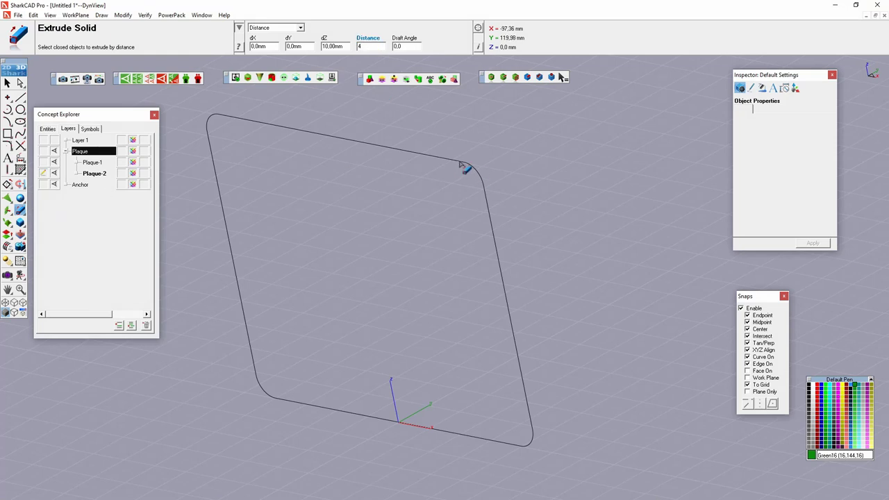
Extrude the plaque outline into a solid plate and trace the first arm spline
{"action": "left_click", "coordinate": [462, 167]}
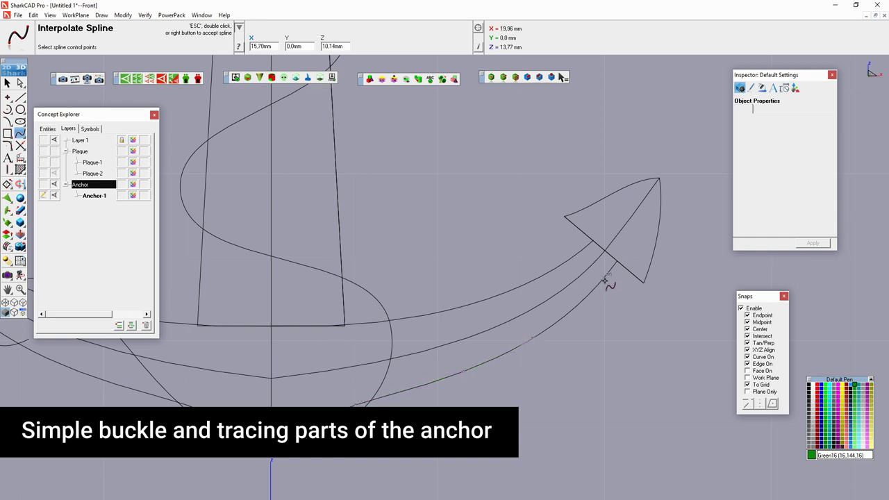
{"action": "double_click", "coordinate": [566, 325]}
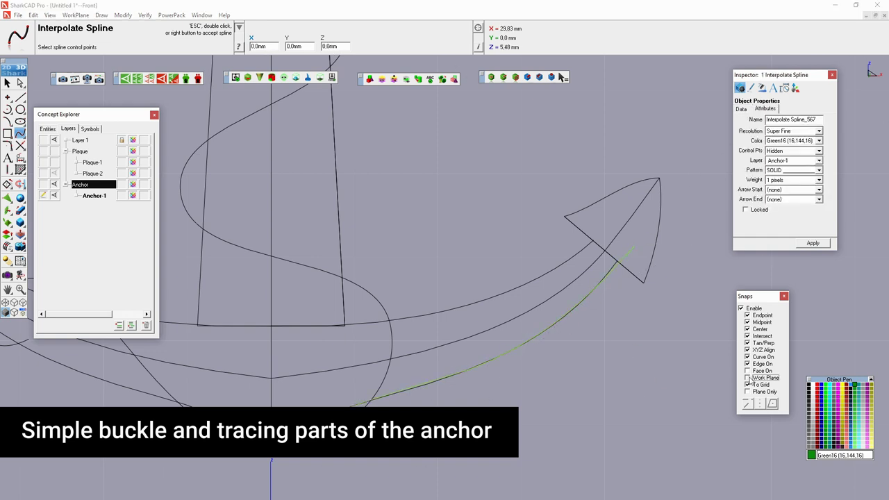
{"action": "right_click", "coordinate": [512, 229]}
{"action": "left_click", "coordinate": [634, 308]}
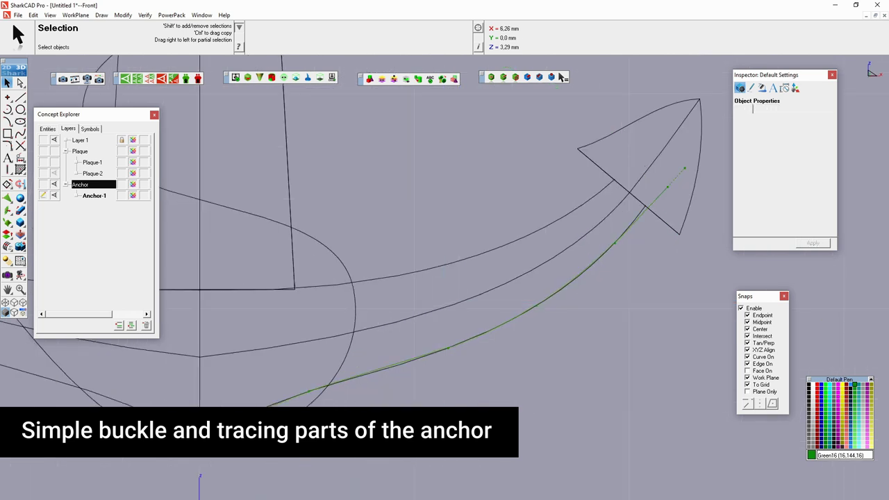
Trace further interpolated splines along the anchor's curved arm in front view
{"action": "left_click", "coordinate": [188, 395]}
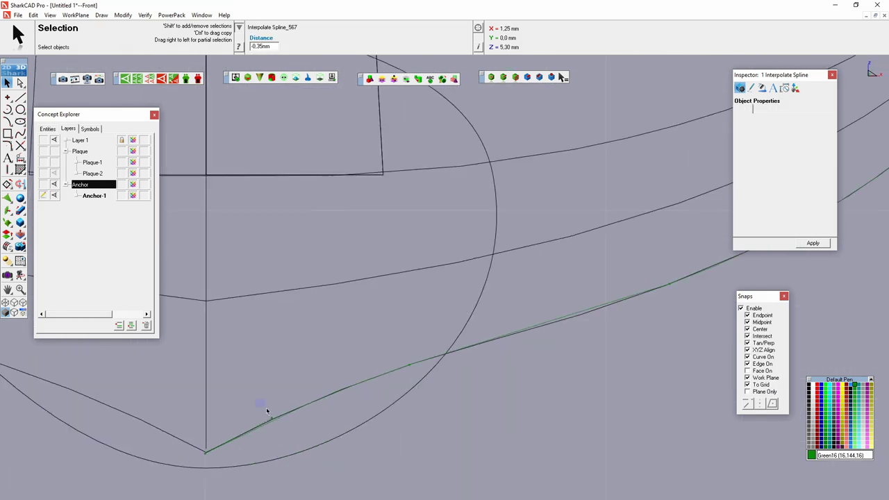
{"action": "key", "text": "Escape"}
{"action": "left_click", "coordinate": [20, 134]}
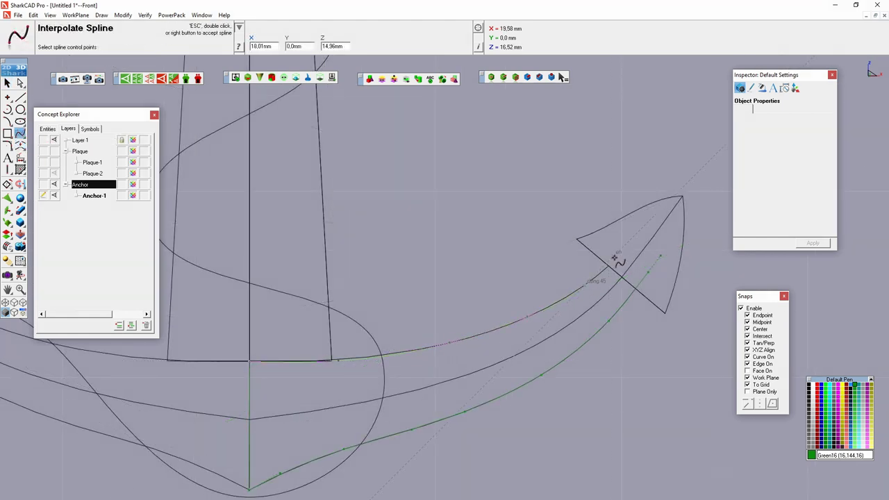
{"action": "key", "text": "Escape"}
{"action": "key", "text": "Escape"}
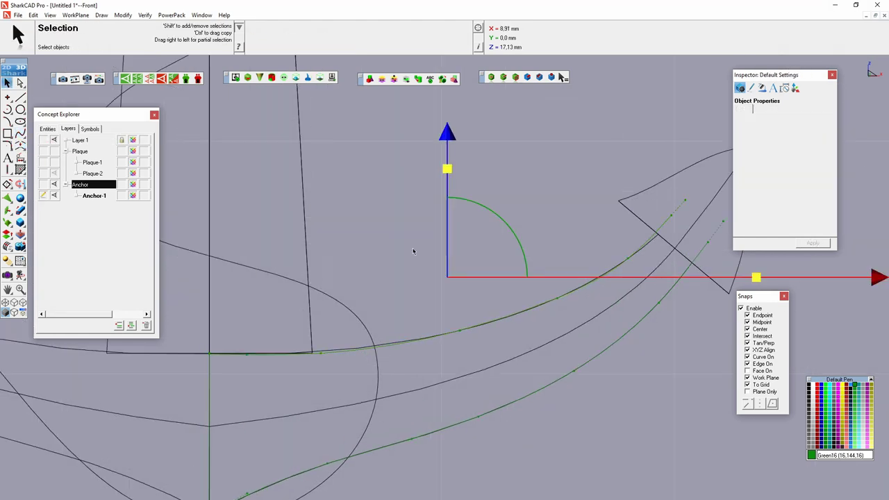
{"action": "key", "text": "space"}
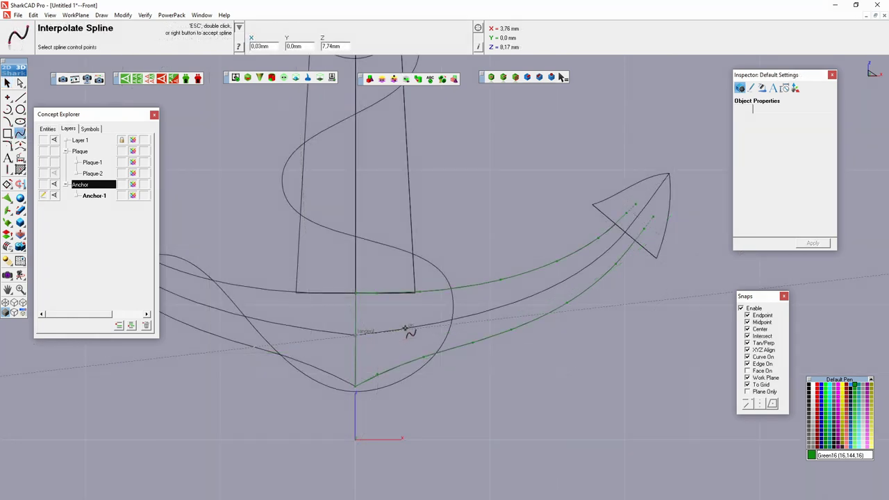
{"action": "key", "text": "Escape"}
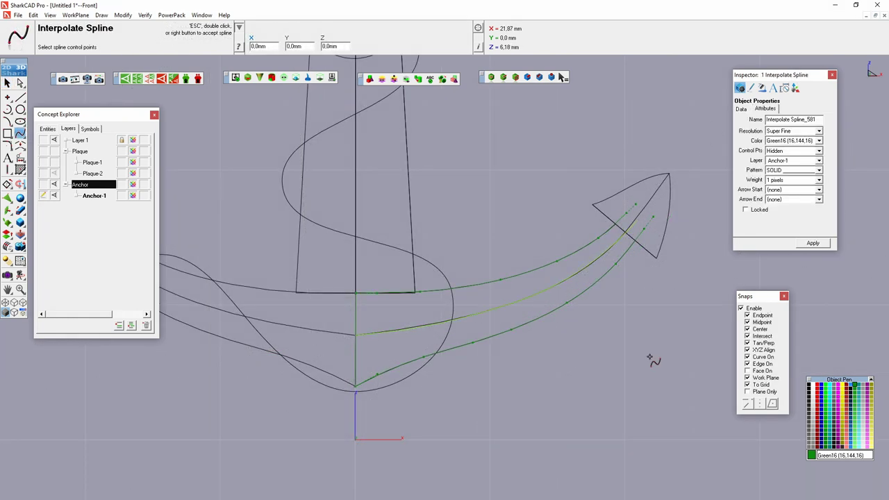
{"action": "key", "text": "Escape"}
{"action": "key", "text": "Escape"}
{"action": "left_click", "coordinate": [439, 404]}
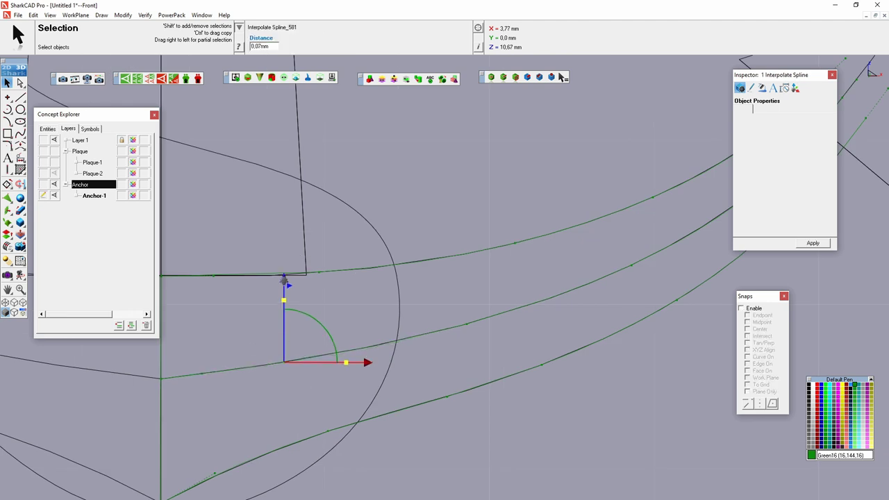
In top view, rotate the selected spline slightly and add a connecting spline at its end
{"action": "right_click", "coordinate": [373, 89]}
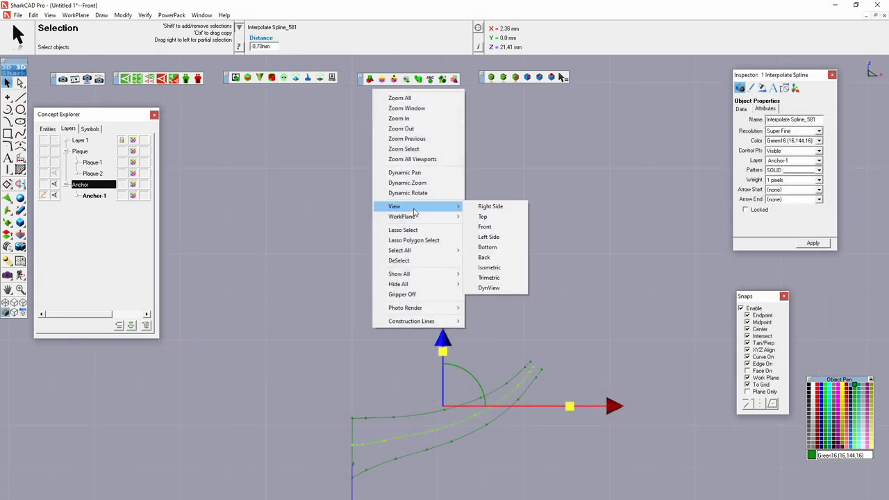
{"action": "left_click", "coordinate": [483, 217]}
{"action": "left_click_drag", "start_coordinate": [489, 282], "coordinate": [487, 281]}
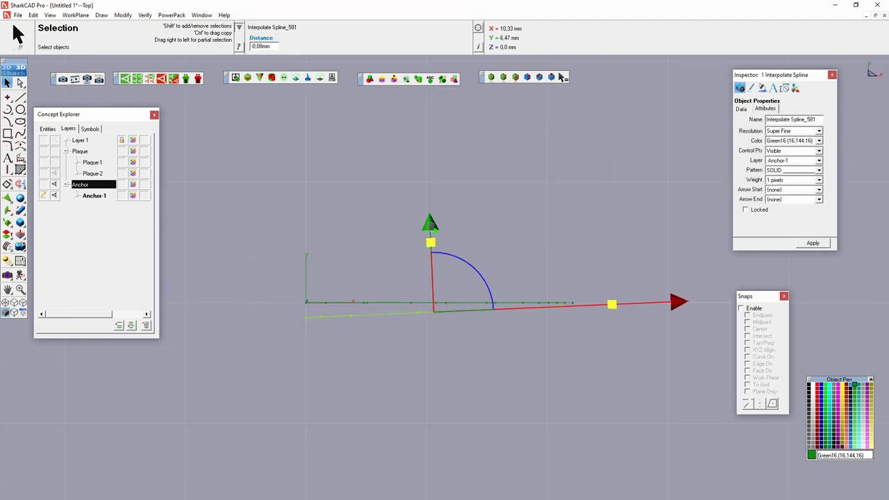
{"action": "mouse_move", "coordinate": [431, 226]}
{"action": "middle_mouse_down"}
{"action": "mouse_move", "coordinate": [392, 340]}
{"action": "mouse_move", "coordinate": [490, 417]}
{"action": "mouse_move", "coordinate": [532, 393]}
{"action": "mouse_move", "coordinate": [515, 327]}
{"action": "middle_mouse_up"}
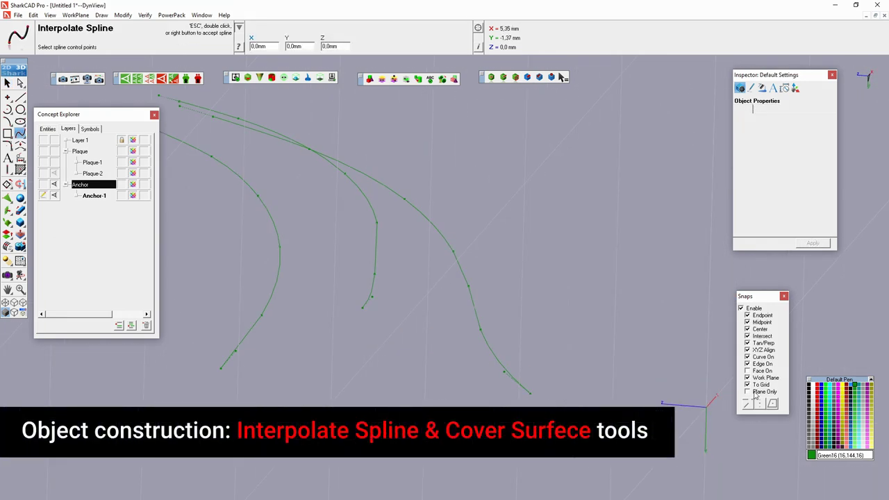
{"action": "left_click", "coordinate": [530, 393]}
{"action": "key", "text": "Escape"}
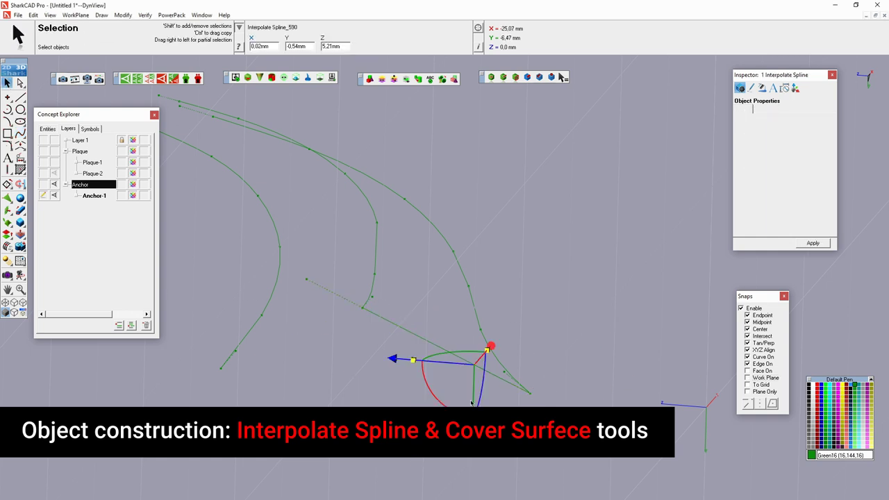
{"action": "mouse_move", "coordinate": [306, 279]}
{"action": "middle_mouse_down"}
{"action": "mouse_move", "coordinate": [585, 268]}
{"action": "mouse_move", "coordinate": [575, 311]}
{"action": "mouse_move", "coordinate": [558, 311]}
{"action": "middle_mouse_up"}
{"action": "mouse_move", "coordinate": [312, 392]}
{"action": "middle_mouse_down"}
{"action": "mouse_move", "coordinate": [479, 399]}
{"action": "mouse_move", "coordinate": [555, 375]}
{"action": "middle_mouse_up"}
Draw more interpolated splines outlining the anchor arm, checking them from several angles
{"action": "left_click", "coordinate": [21, 133]}
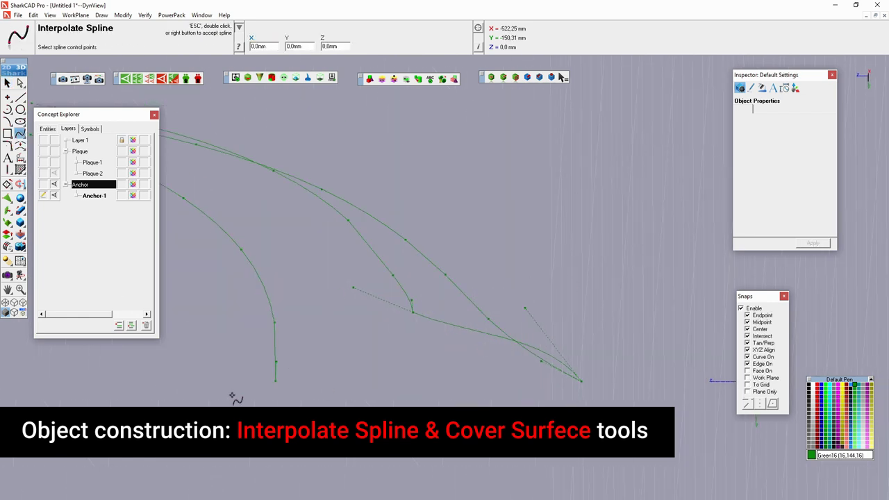
{"action": "double_click", "coordinate": [414, 315]}
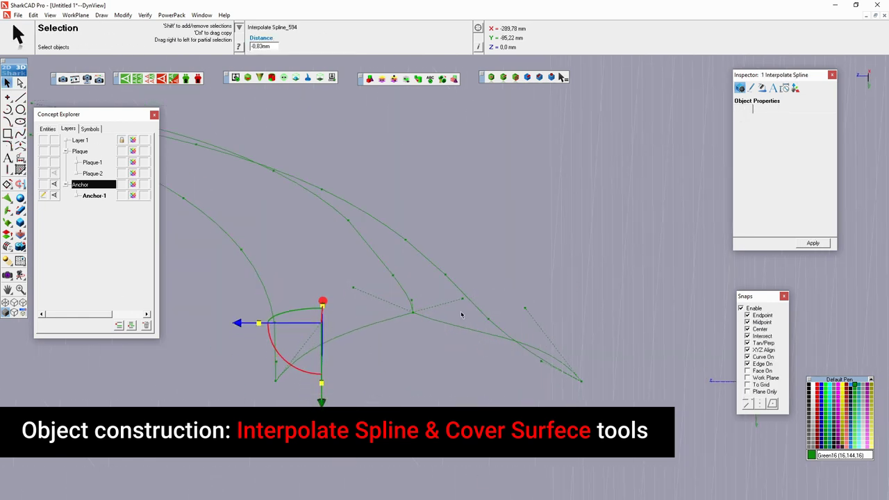
{"action": "middle_click_drag", "start_coordinate": [459, 359], "coordinate": [549, 263]}
{"action": "key", "text": "space"}
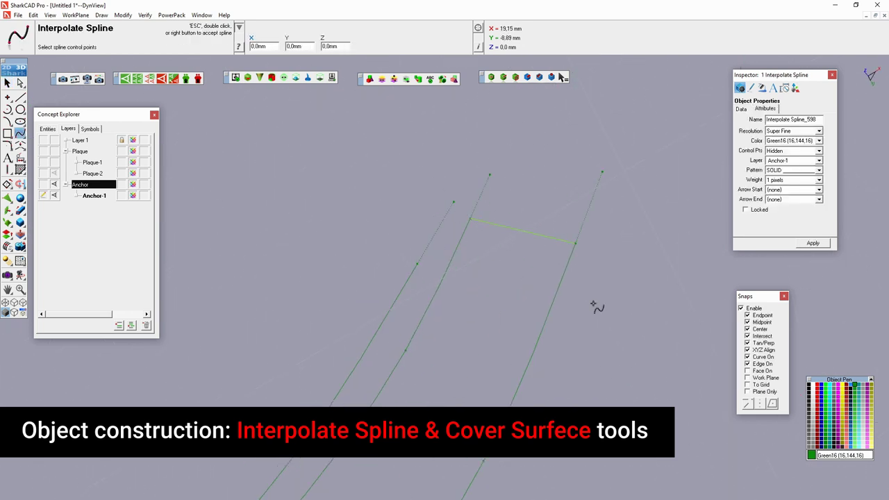
{"action": "mouse_move", "coordinate": [595, 305]}
{"action": "middle_mouse_down"}
{"action": "mouse_move", "coordinate": [551, 187]}
{"action": "mouse_move", "coordinate": [474, 218]}
{"action": "mouse_move", "coordinate": [492, 293]}
{"action": "mouse_move", "coordinate": [238, 277]}
{"action": "middle_mouse_up"}
{"action": "key", "text": "space"}
{"action": "key", "text": "space"}
{"action": "right_click", "coordinate": [304, 237]}
{"action": "key", "text": "space"}
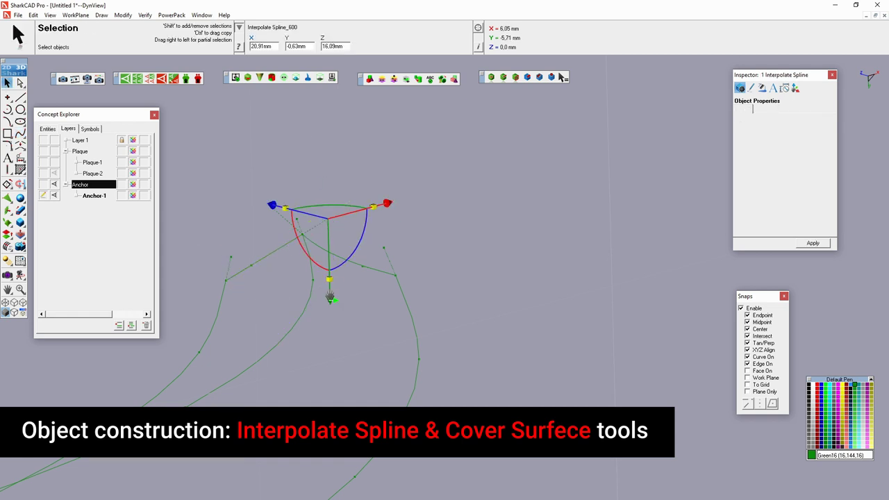
{"action": "middle_click_drag", "start_coordinate": [303, 238], "coordinate": [370, 361]}
Add a new sublayer under Anchor named Surface 1
{"action": "left_click", "coordinate": [131, 327]}
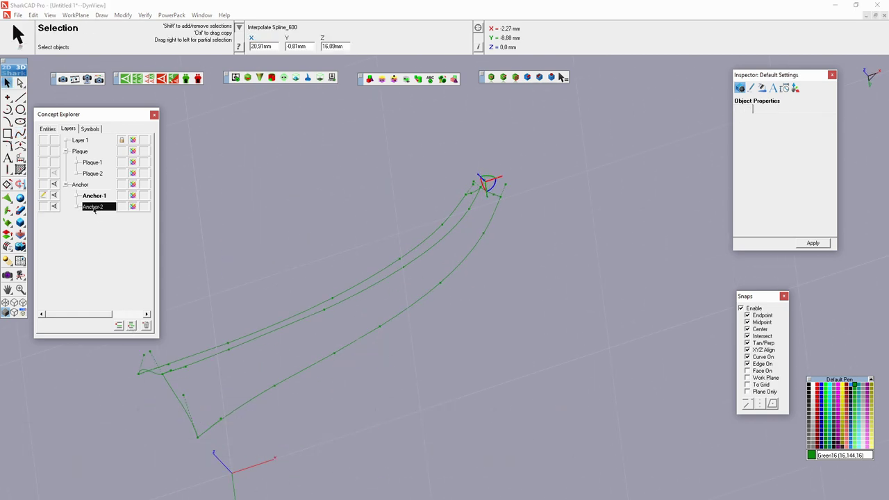
{"action": "type", "text": "1"}
{"action": "key", "text": "Return"}
Cover the arm curves with two green cover surfaces and make Surface 1 the active layer
{"action": "middle_click_drag", "start_coordinate": [238, 278], "coordinate": [212, 279]}
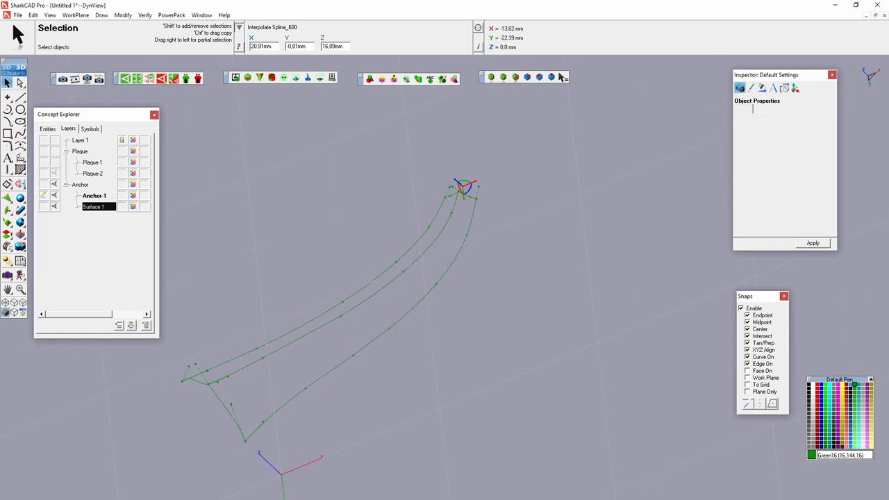
{"action": "left_click", "coordinate": [7, 209]}
{"action": "left_click", "coordinate": [464, 198]}
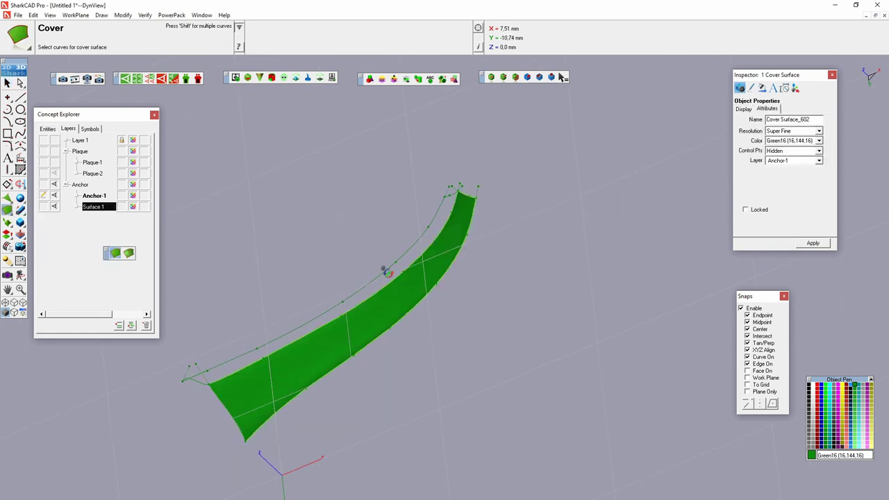
{"action": "mouse_move", "coordinate": [463, 197]}
{"action": "middle_mouse_down"}
{"action": "mouse_move", "coordinate": [391, 245]}
{"action": "mouse_move", "coordinate": [437, 311]}
{"action": "mouse_move", "coordinate": [246, 402]}
{"action": "middle_mouse_up"}
{"action": "left_click", "coordinate": [247, 403]}
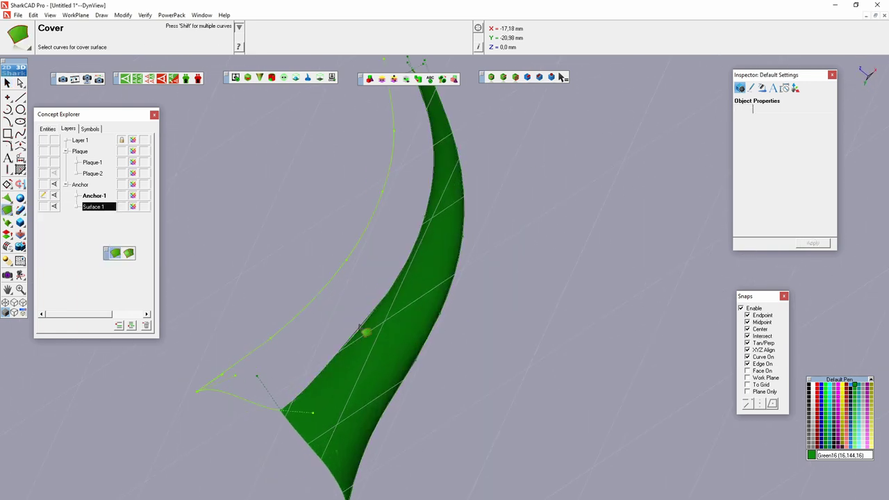
{"action": "left_click", "coordinate": [389, 326]}
{"action": "left_click", "coordinate": [397, 327]}
{"action": "middle_click_drag", "start_coordinate": [396, 168], "coordinate": [364, 336]}
{"action": "scroll", "coordinate": [326, 347], "scroll_direction": "up", "scroll_amount": 3}
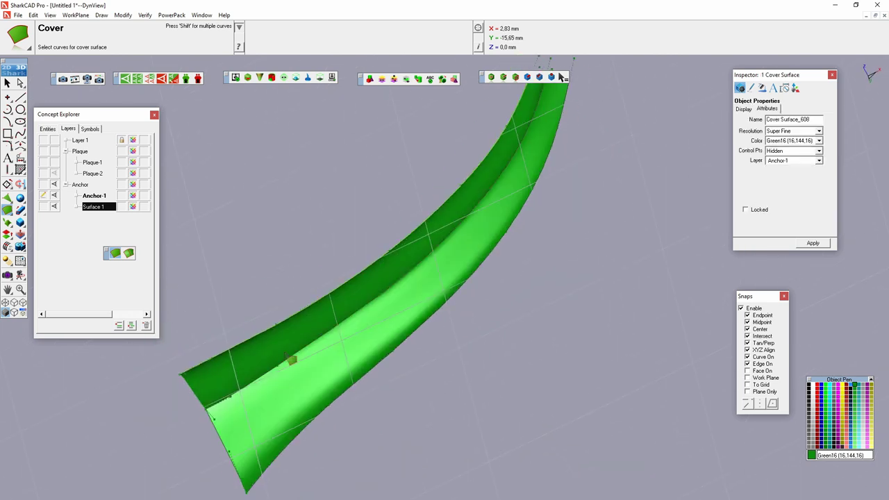
{"action": "left_click", "coordinate": [71, 206]}
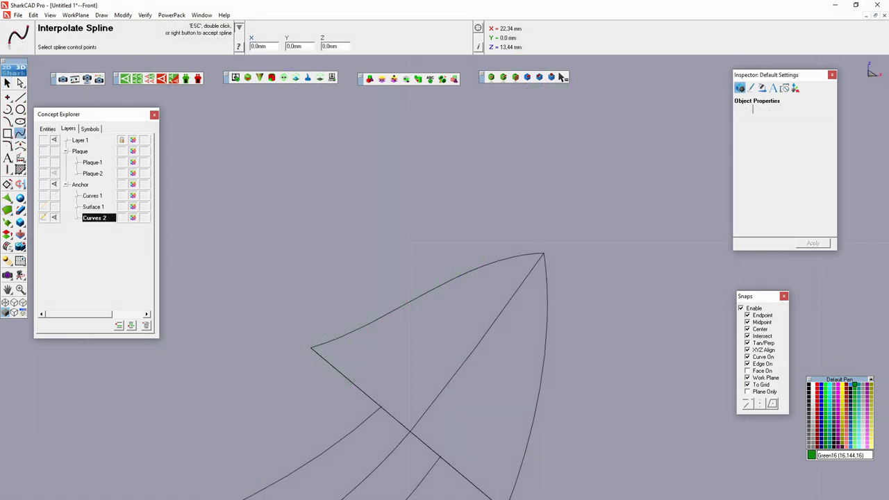
Draw splines along the fluke's right and upper edges
{"action": "right_click", "coordinate": [545, 316]}
{"action": "scroll", "coordinate": [573, 423], "scroll_direction": "up", "scroll_amount": 2}
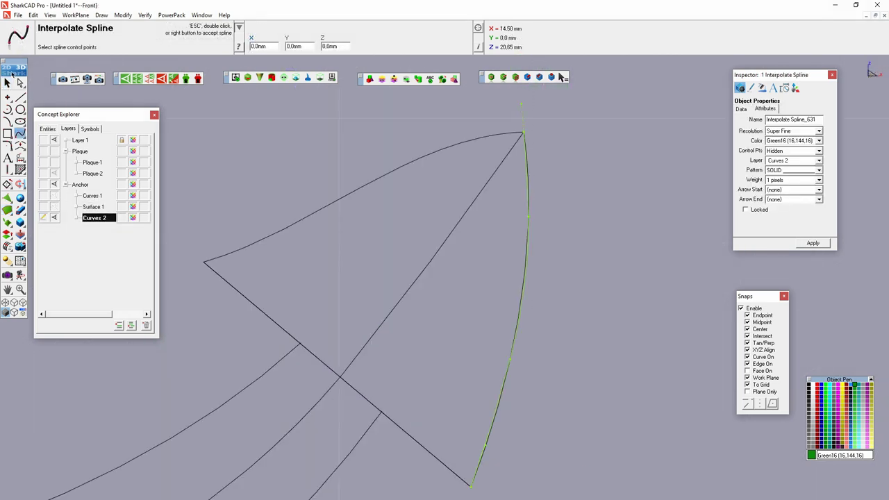
{"action": "key", "text": "Escape"}
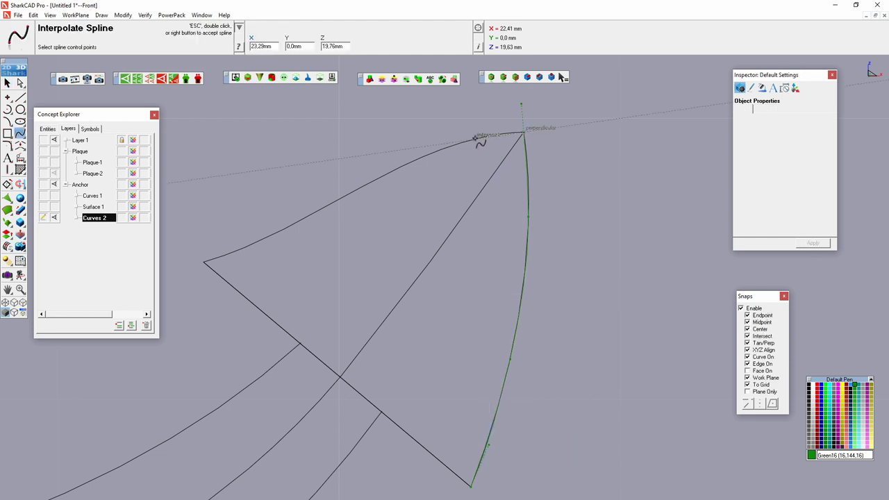
{"action": "double_click", "coordinate": [204, 262]}
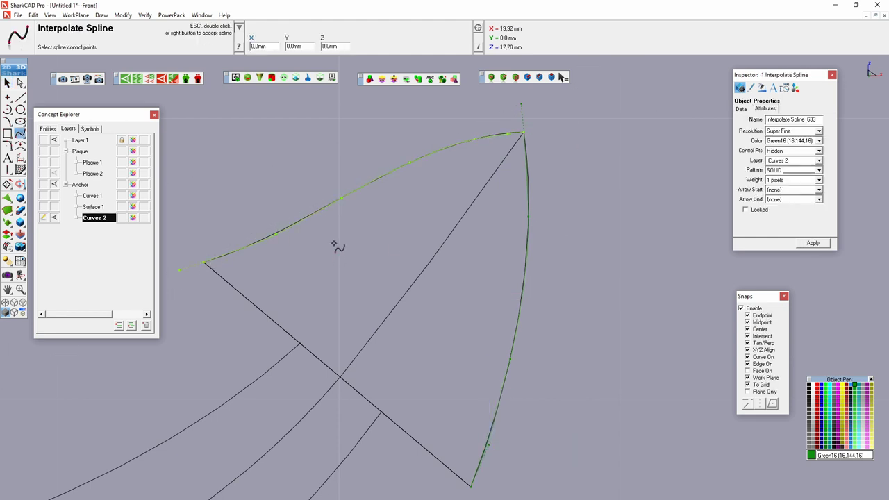
{"action": "key", "text": "Escape"}
{"action": "left_click", "coordinate": [605, 347]}
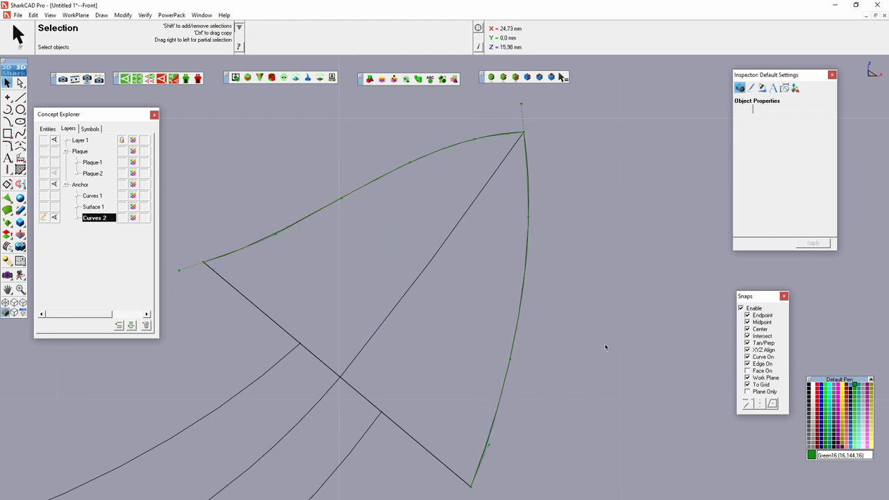
Draw the fluke's centre-line spline and raise it to give the fluke depth
{"action": "left_click", "coordinate": [21, 133]}
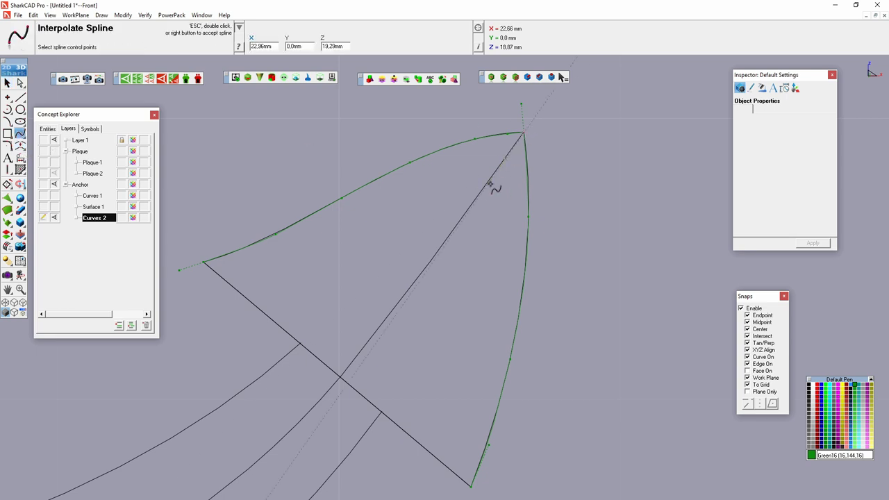
{"action": "double_click", "coordinate": [344, 376]}
{"action": "middle_click_drag", "start_coordinate": [344, 376], "coordinate": [416, 293]}
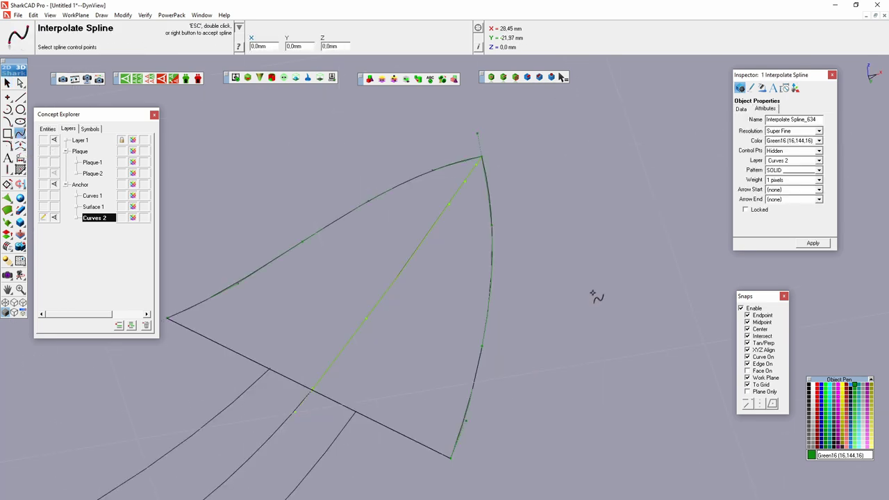
{"action": "left_click_drag", "start_coordinate": [440, 394], "coordinate": [506, 269]}
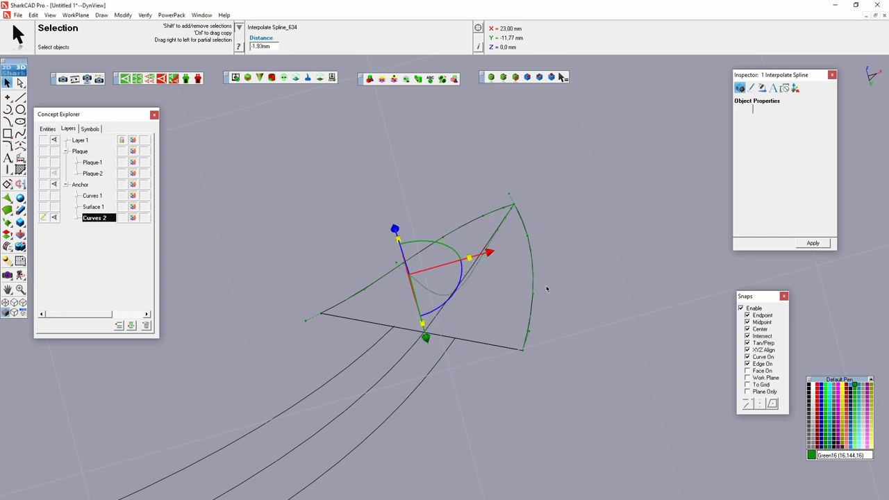
{"action": "scroll", "coordinate": [487, 206], "scroll_direction": "up", "scroll_amount": 3}
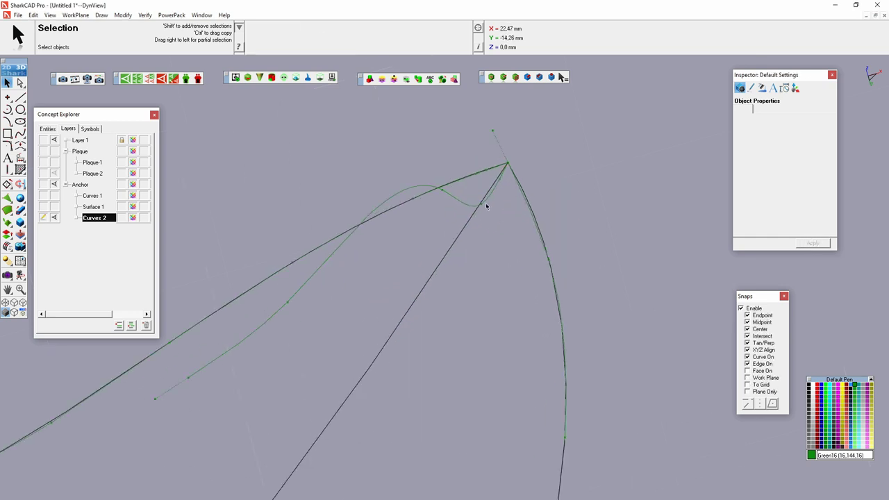
{"action": "mouse_move", "coordinate": [500, 260]}
{"action": "middle_mouse_down"}
{"action": "mouse_move", "coordinate": [499, 339]}
{"action": "mouse_move", "coordinate": [417, 247]}
{"action": "middle_mouse_up"}
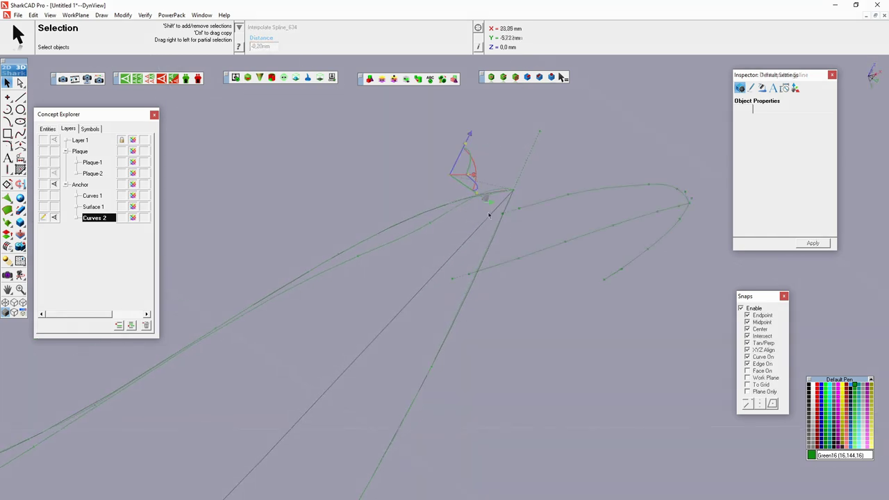
{"action": "scroll", "coordinate": [603, 302], "scroll_direction": "down", "scroll_amount": 3}
Add connecting splines from the fluke curves' endpoints and check them in 3D
{"action": "key", "text": "space"}
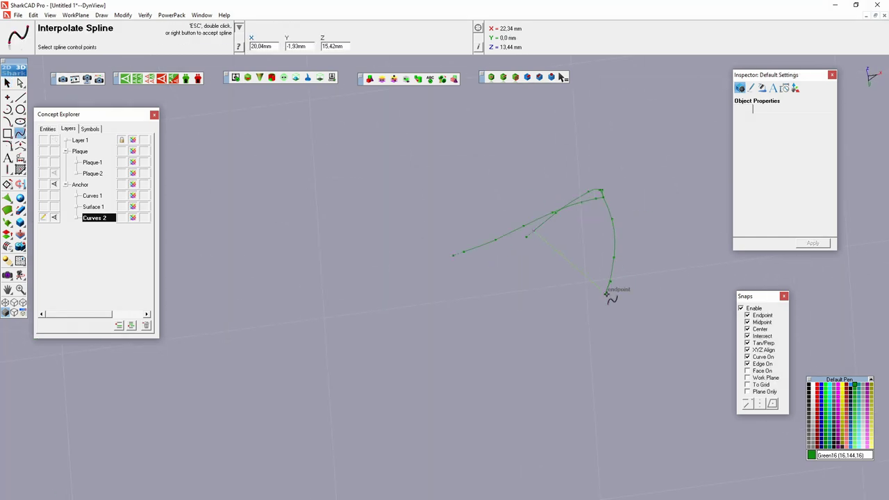
{"action": "left_click", "coordinate": [608, 294]}
{"action": "key", "text": "Escape"}
{"action": "left_click", "coordinate": [542, 258]}
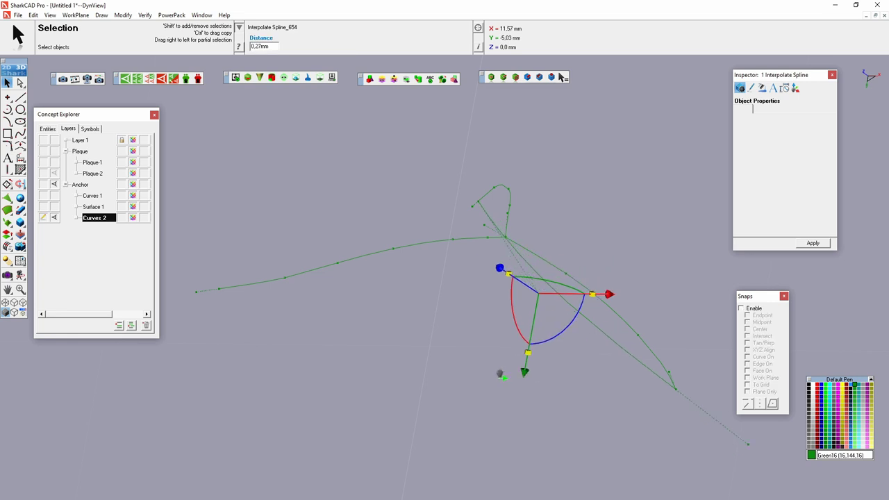
{"action": "middle_click_drag", "start_coordinate": [541, 257], "coordinate": [522, 423]}
{"action": "middle_click_drag", "start_coordinate": [411, 378], "coordinate": [476, 328]}
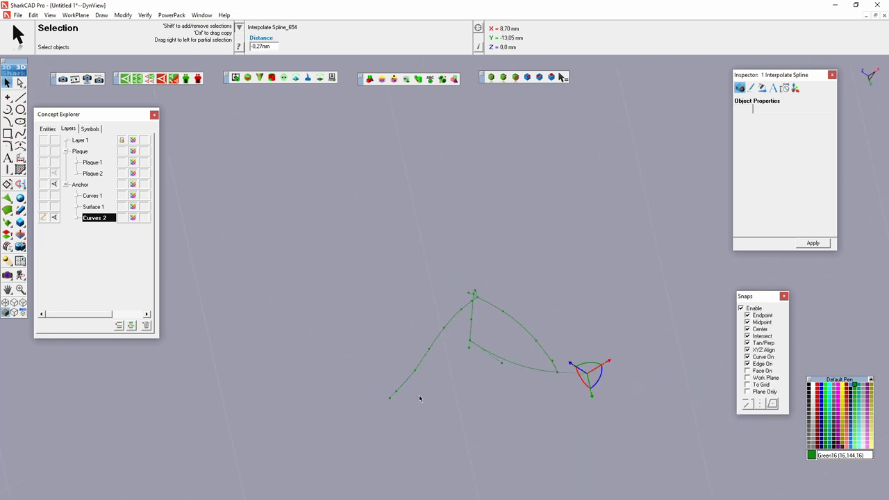
{"action": "key", "text": "space"}
{"action": "left_click", "coordinate": [386, 392]}
{"action": "key", "text": "Escape"}
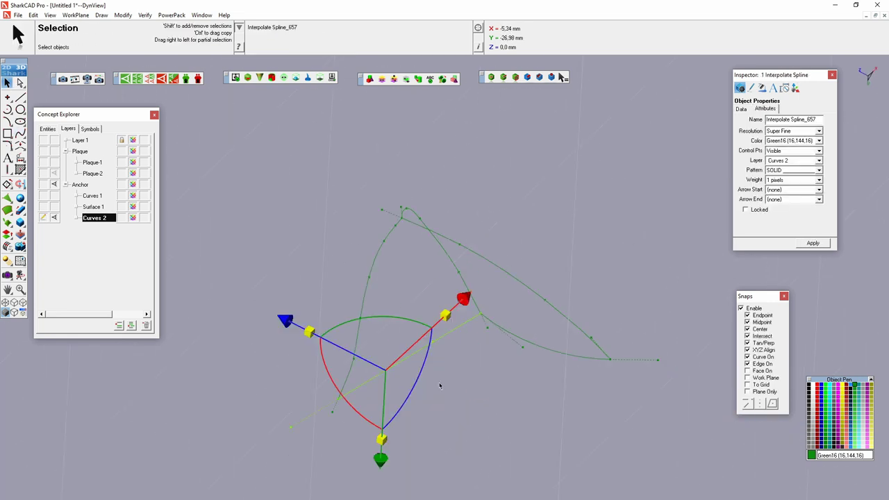
{"action": "middle_click_drag", "start_coordinate": [451, 407], "coordinate": [417, 445]}
{"action": "middle_click_drag", "start_coordinate": [283, 483], "coordinate": [365, 379]}
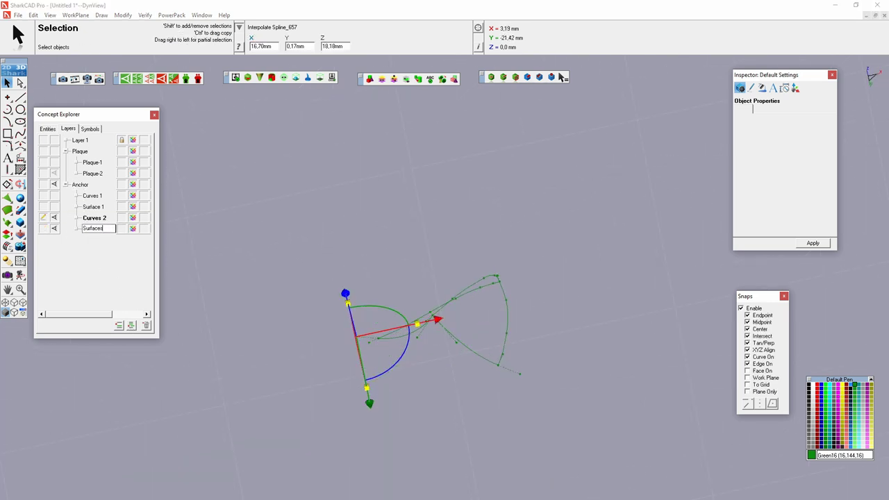
{"action": "type", "text": "2"}
Try covering the fluke curves, dismissing the gaps-detected error
{"action": "left_click", "coordinate": [468, 286]}
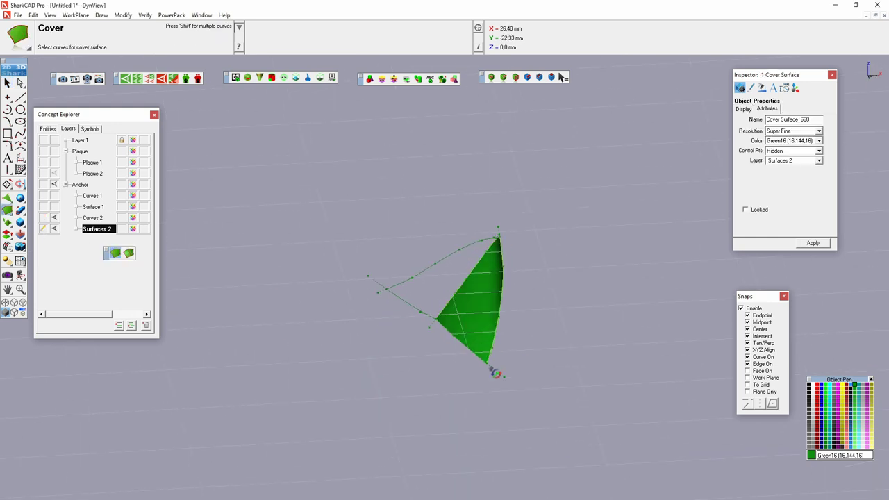
{"action": "left_click", "coordinate": [492, 369]}
{"action": "key", "text": "Return"}
{"action": "middle_click_drag", "start_coordinate": [400, 313], "coordinate": [449, 330]}
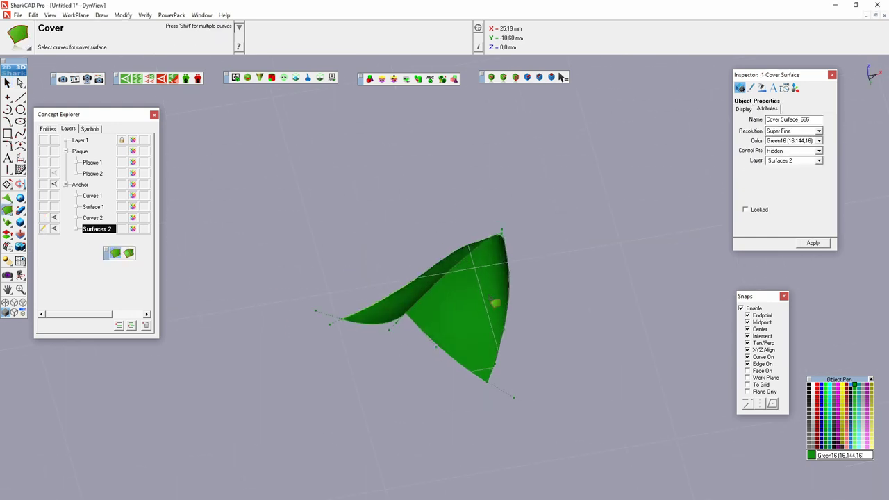
Select the fluke's tip spline and inspect the green arm and fluke surfaces from several angles
{"action": "left_click", "coordinate": [7, 82]}
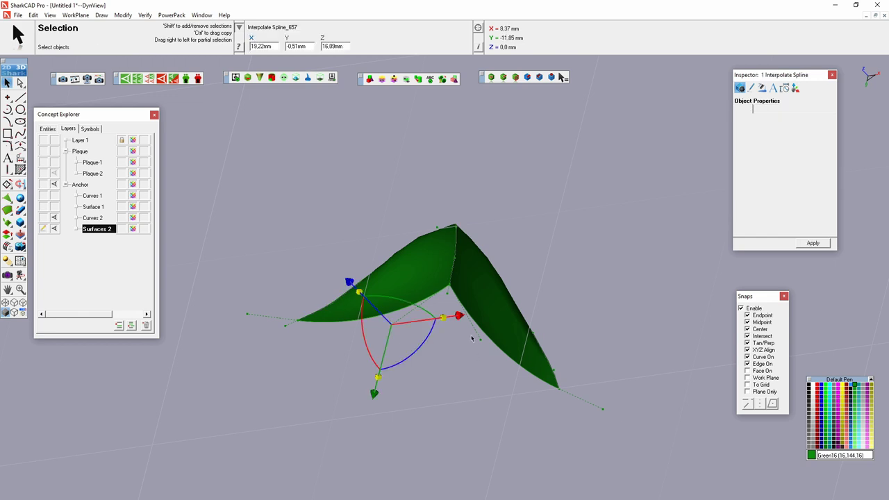
{"action": "mouse_move", "coordinate": [576, 411]}
{"action": "middle_mouse_down"}
{"action": "mouse_move", "coordinate": [531, 308]}
{"action": "mouse_move", "coordinate": [476, 301]}
{"action": "middle_mouse_up"}
{"action": "key", "text": "Escape"}
{"action": "middle_click_drag", "start_coordinate": [404, 326], "coordinate": [320, 380]}
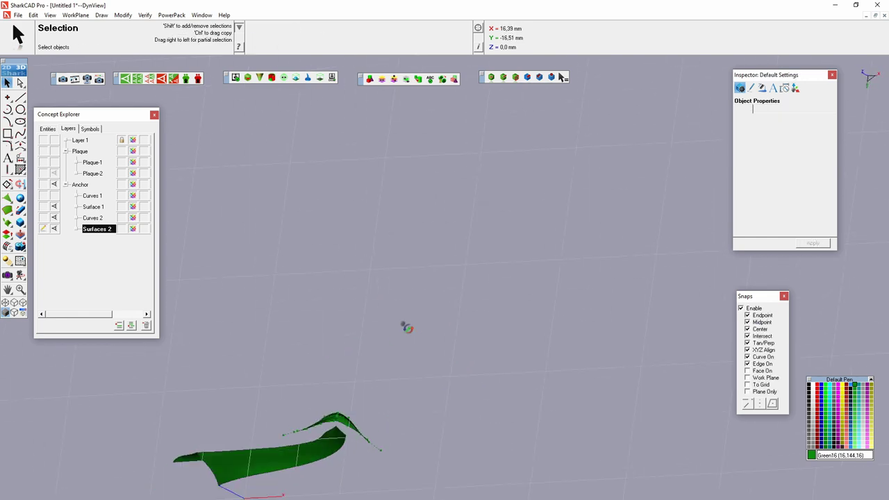
{"action": "right_click", "coordinate": [505, 173]}
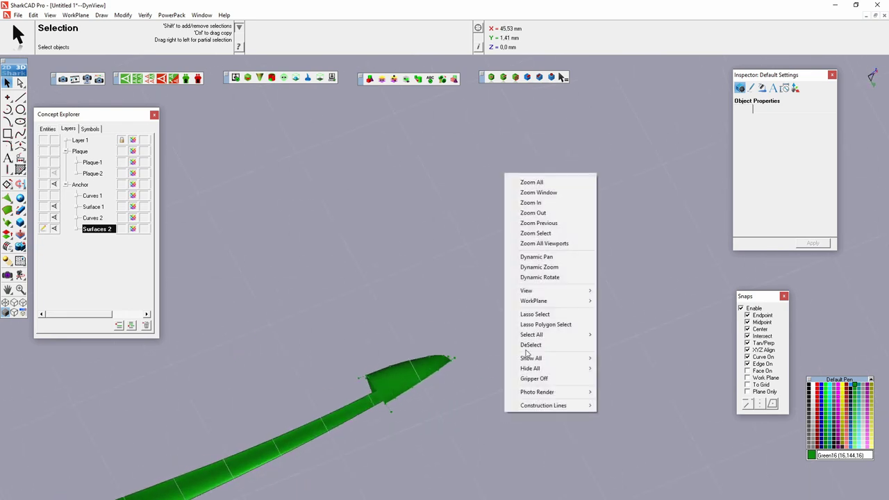
{"action": "left_click", "coordinate": [528, 289]}
{"action": "scroll", "coordinate": [495, 333], "scroll_direction": "up", "scroll_amount": 5}
{"action": "left_click", "coordinate": [391, 381]}
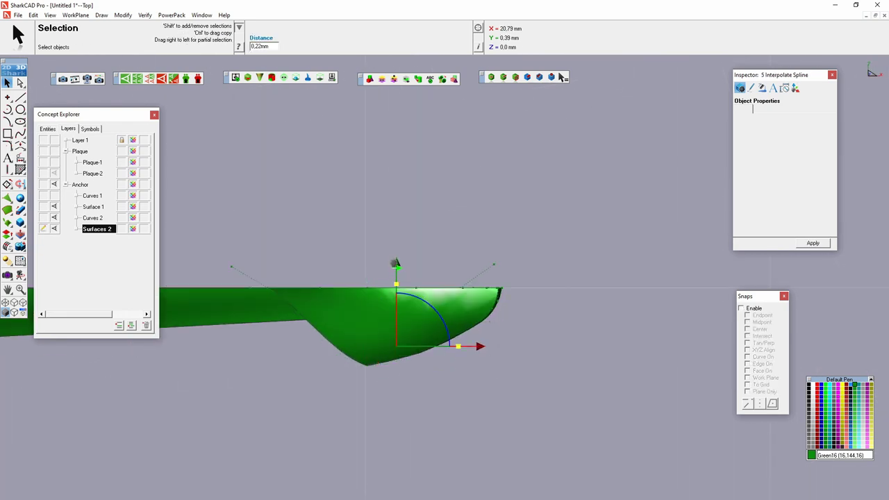
{"action": "mouse_move", "coordinate": [366, 270]}
{"action": "middle_mouse_down"}
{"action": "mouse_move", "coordinate": [429, 269]}
{"action": "mouse_move", "coordinate": [388, 431]}
{"action": "middle_mouse_up"}
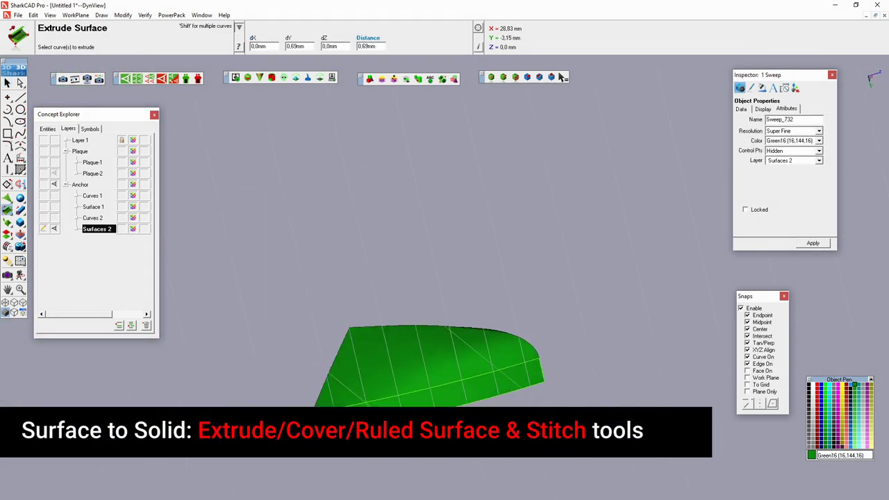
{"action": "mouse_move", "coordinate": [413, 267]}
{"action": "middle_mouse_down"}
{"action": "mouse_move", "coordinate": [476, 307]}
{"action": "mouse_move", "coordinate": [531, 321]}
{"action": "mouse_move", "coordinate": [522, 307]}
{"action": "middle_mouse_up"}
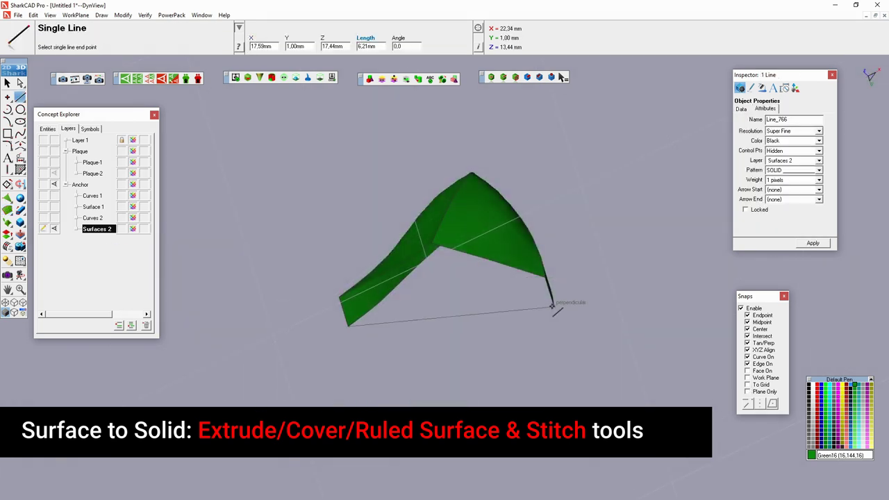
{"action": "middle_click_drag", "start_coordinate": [467, 334], "coordinate": [497, 334]}
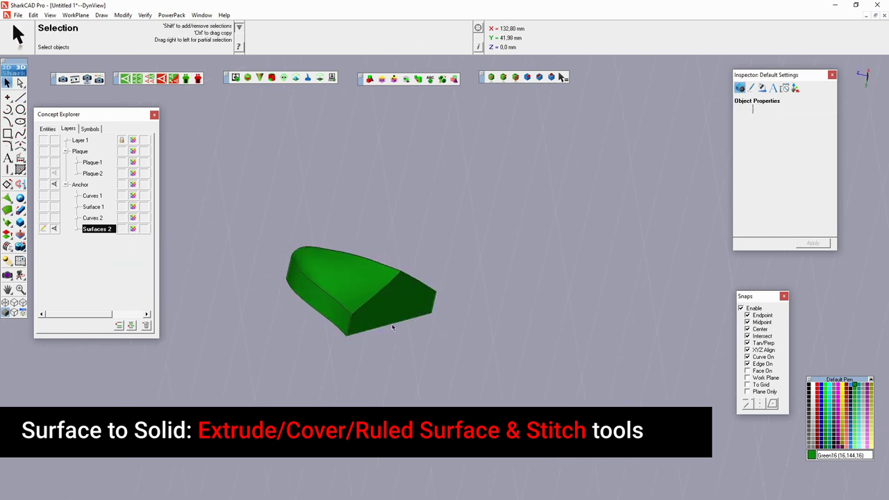
Delete the helper line and close the open end with a cover surface
{"action": "key", "text": "Delete"}
{"action": "left_click", "coordinate": [472, 306]}
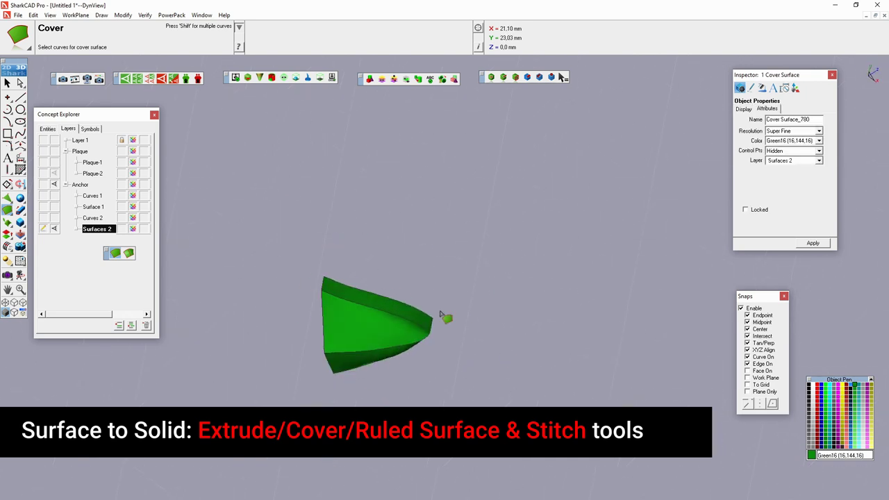
{"action": "middle_click_drag", "start_coordinate": [446, 314], "coordinate": [280, 311]}
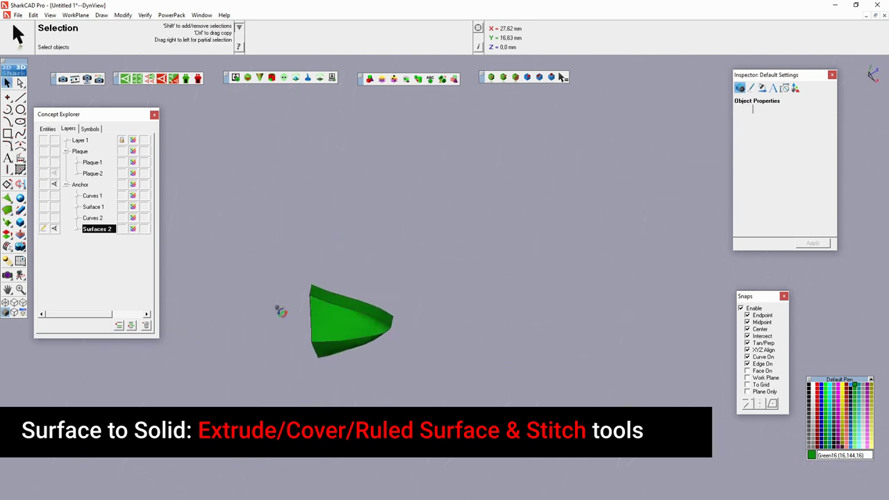
{"action": "left_click", "coordinate": [54, 151]}
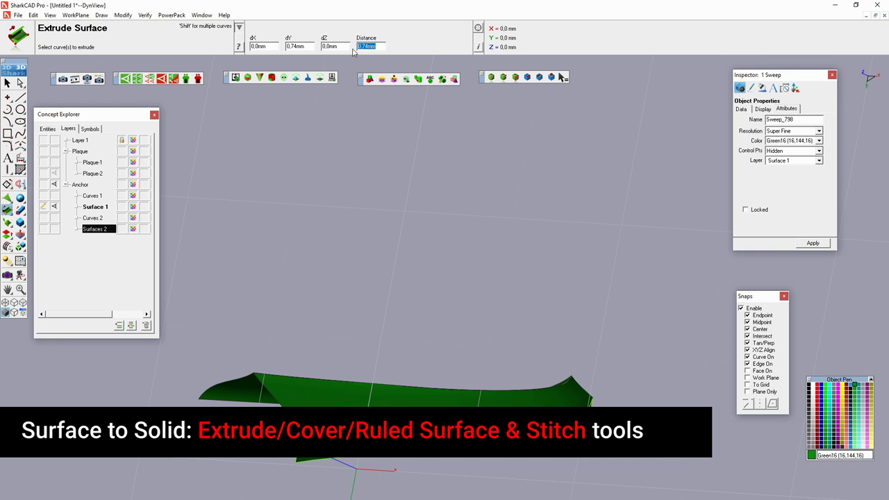
Draw a single closing line across the fluke's open gap
{"action": "left_click", "coordinate": [202, 400]}
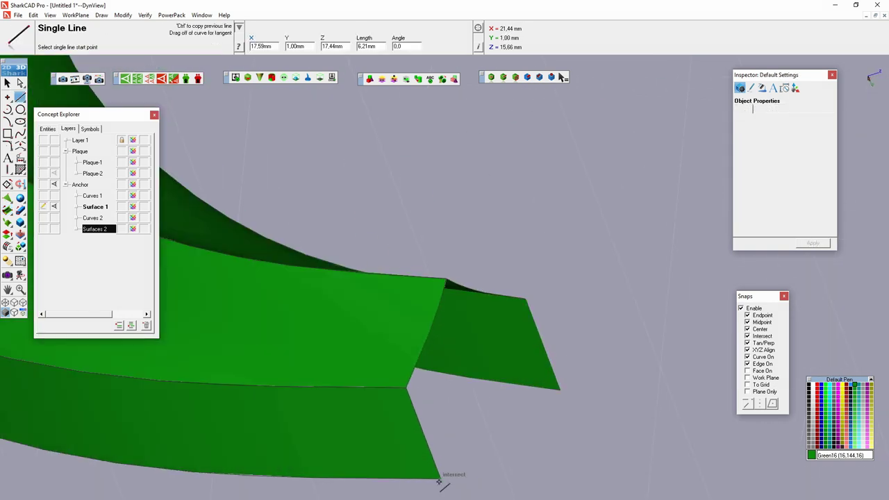
{"action": "left_click", "coordinate": [439, 480]}
{"action": "left_click", "coordinate": [559, 390]}
{"action": "right_click", "coordinate": [559, 390]}
{"action": "key", "text": "Escape"}
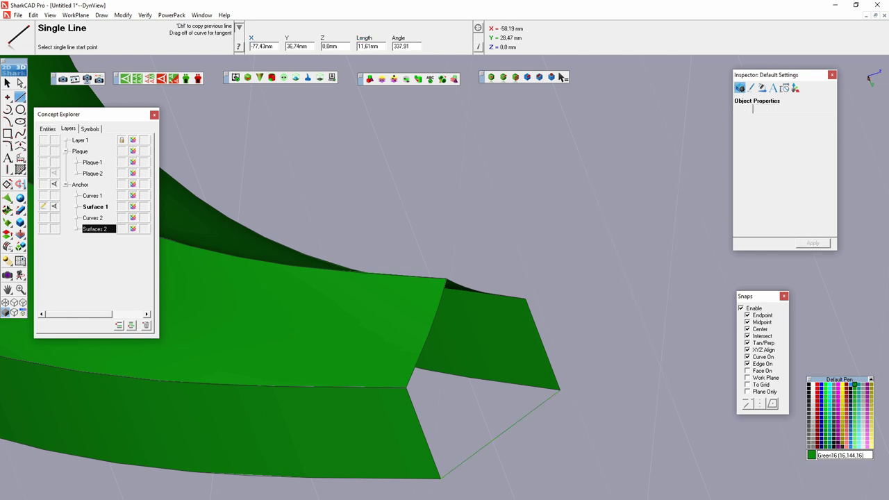
Cover the gap with Curves 2 shown, and enter the 0.5 mm blend radius
{"action": "left_click", "coordinate": [7, 209]}
{"action": "left_click", "coordinate": [54, 218]}
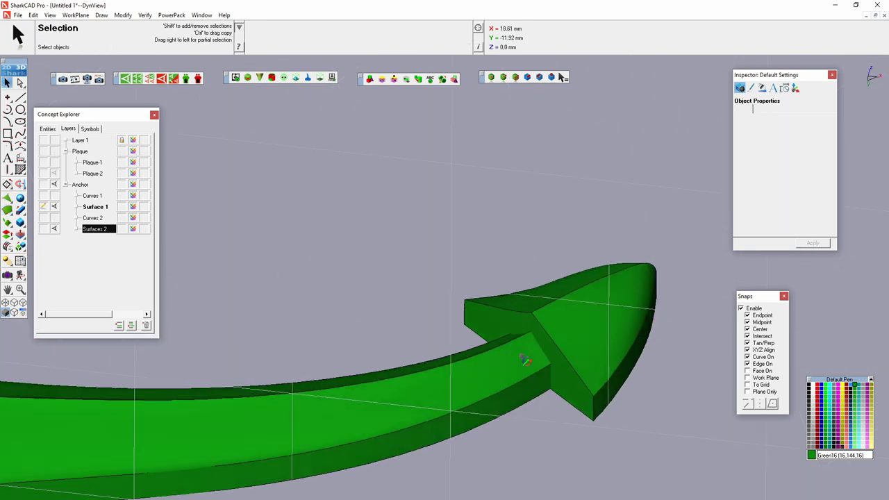
{"action": "type", "text": ".5"}
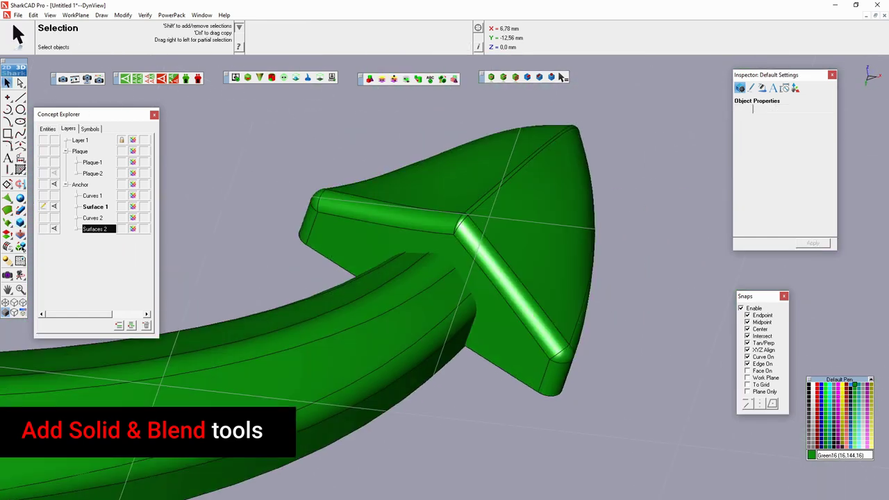
{"action": "left_click", "coordinate": [20, 246]}
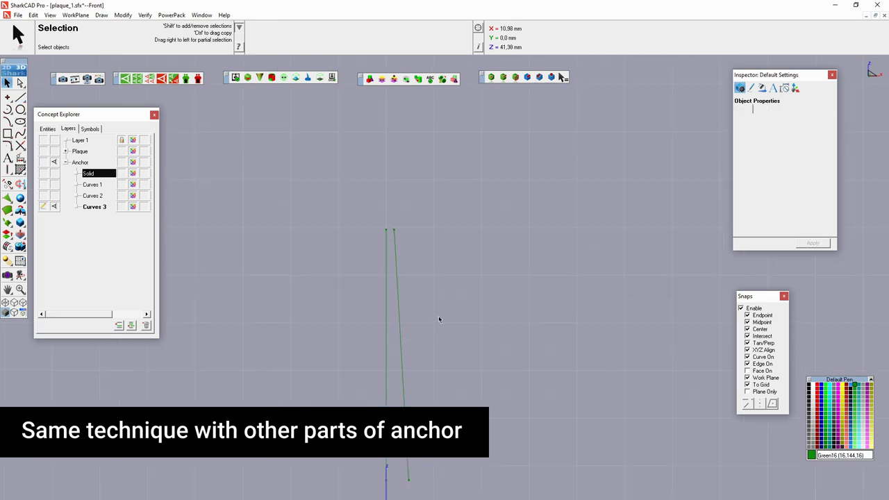
{"action": "left_click", "coordinate": [406, 374]}
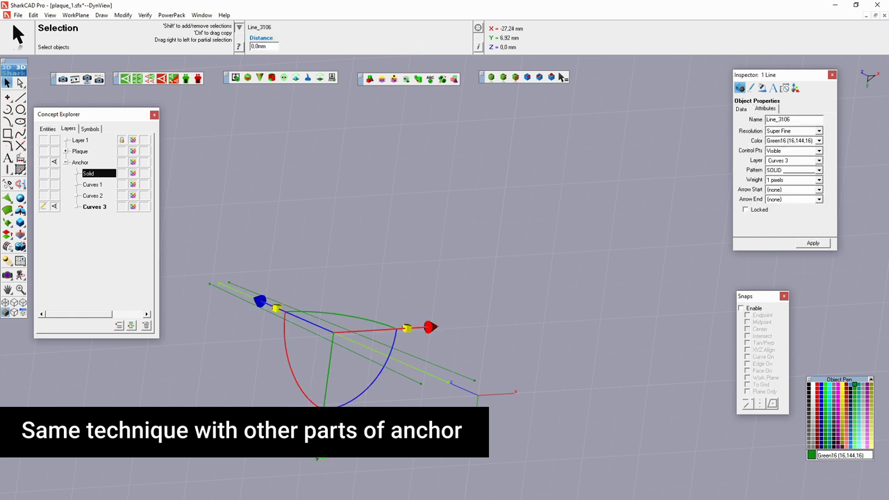
{"action": "left_click", "coordinate": [54, 173]}
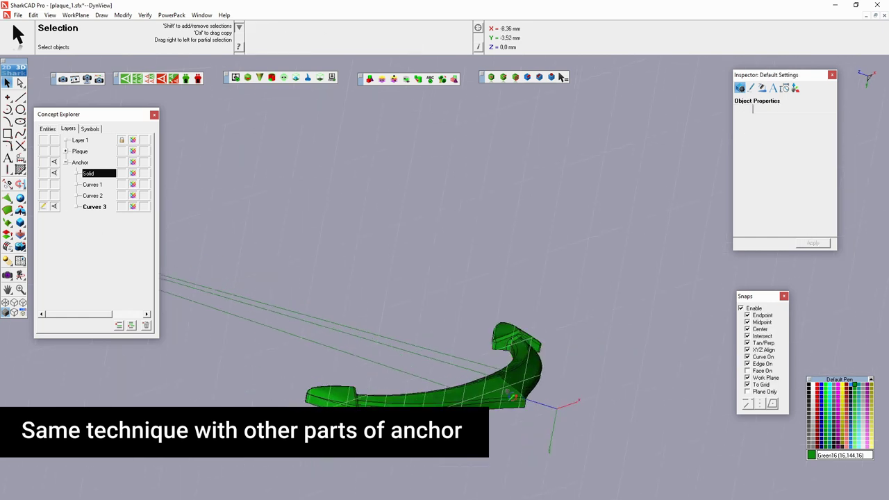
{"action": "mouse_move", "coordinate": [375, 389]}
{"action": "middle_mouse_down"}
{"action": "mouse_move", "coordinate": [376, 396]}
{"action": "mouse_move", "coordinate": [309, 383]}
{"action": "middle_mouse_up"}
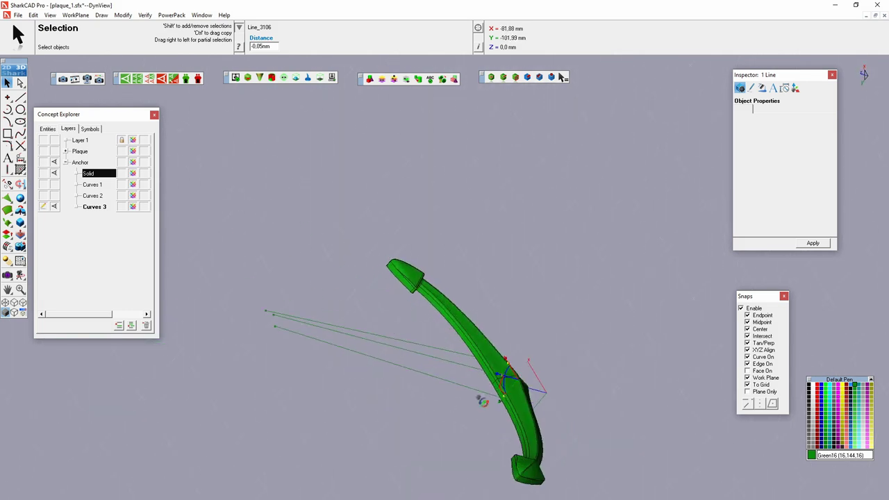
{"action": "left_click", "coordinate": [375, 209]}
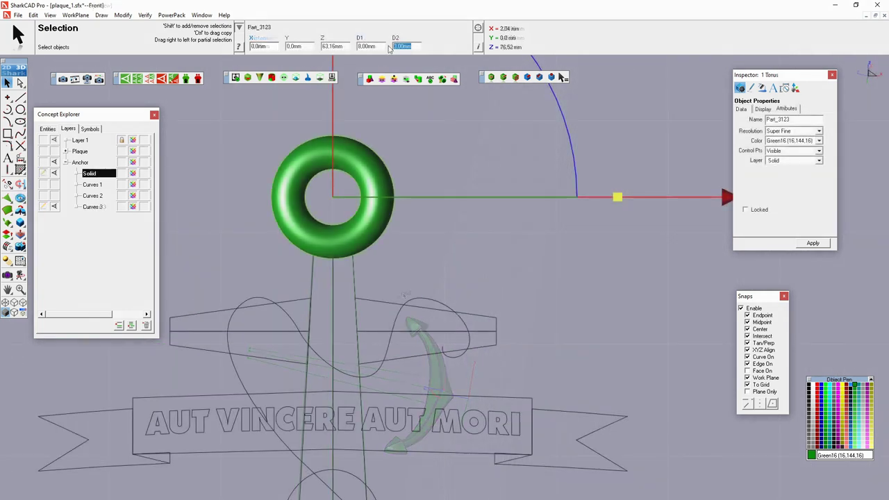
{"action": "key", "text": "F2"}
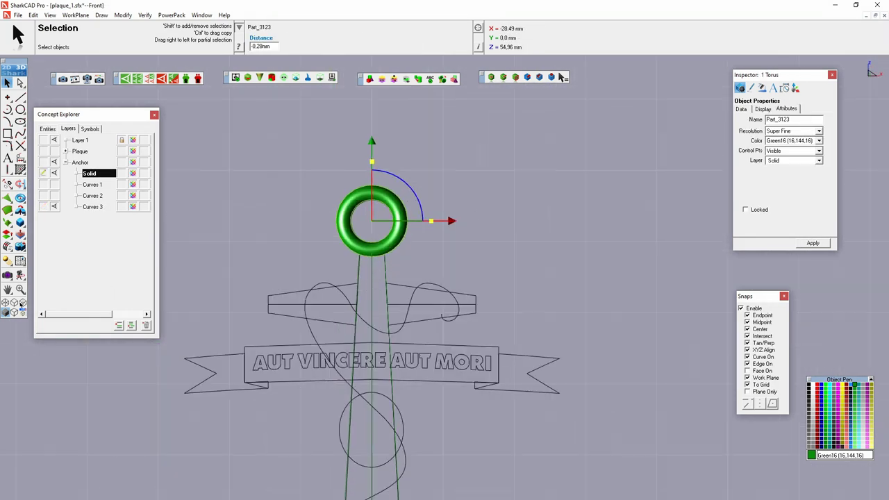
{"action": "mouse_move", "coordinate": [288, 246]}
{"action": "middle_mouse_down"}
{"action": "mouse_move", "coordinate": [291, 234]}
{"action": "mouse_move", "coordinate": [257, 262]}
{"action": "mouse_move", "coordinate": [368, 307]}
{"action": "middle_mouse_up"}
{"action": "scroll", "coordinate": [292, 220], "scroll_direction": "up", "scroll_amount": 5}
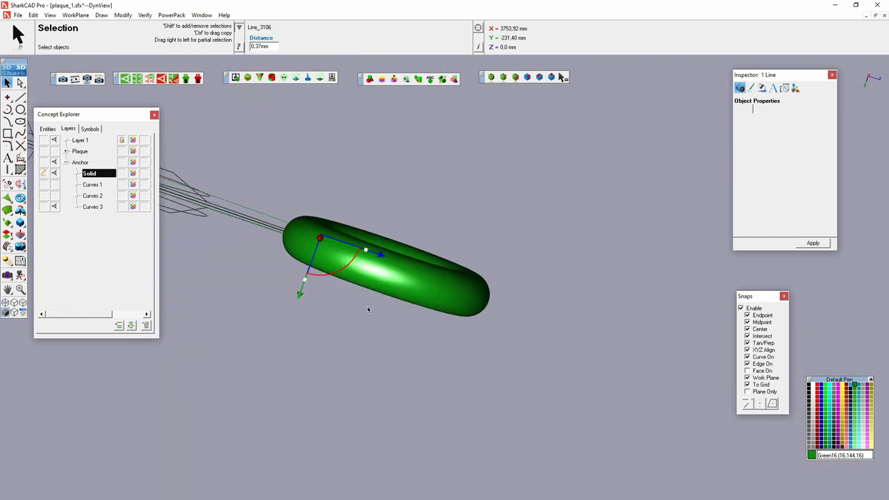
{"action": "scroll", "coordinate": [137, 166], "scroll_direction": "up", "scroll_amount": 5}
{"action": "scroll", "coordinate": [137, 165], "scroll_direction": "down", "scroll_amount": 5}
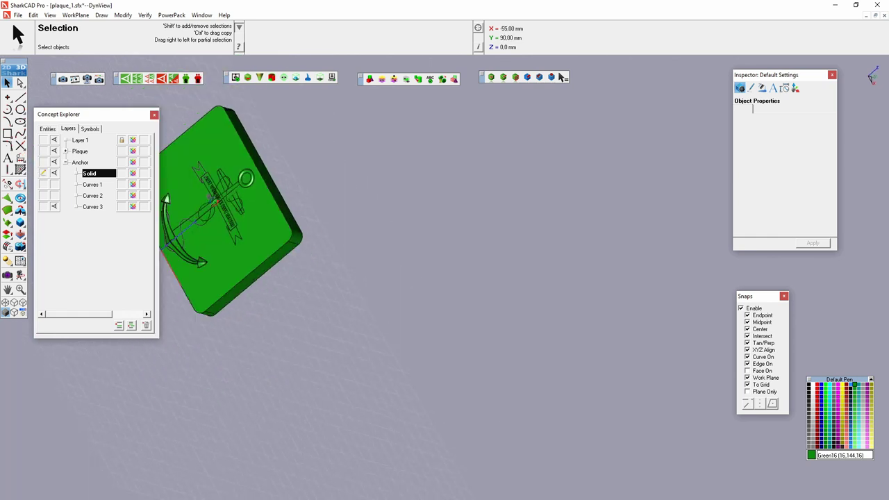
{"action": "mouse_move", "coordinate": [167, 198]}
{"action": "middle_mouse_down"}
{"action": "mouse_move", "coordinate": [149, 249]}
{"action": "mouse_move", "coordinate": [166, 229]}
{"action": "middle_mouse_up"}
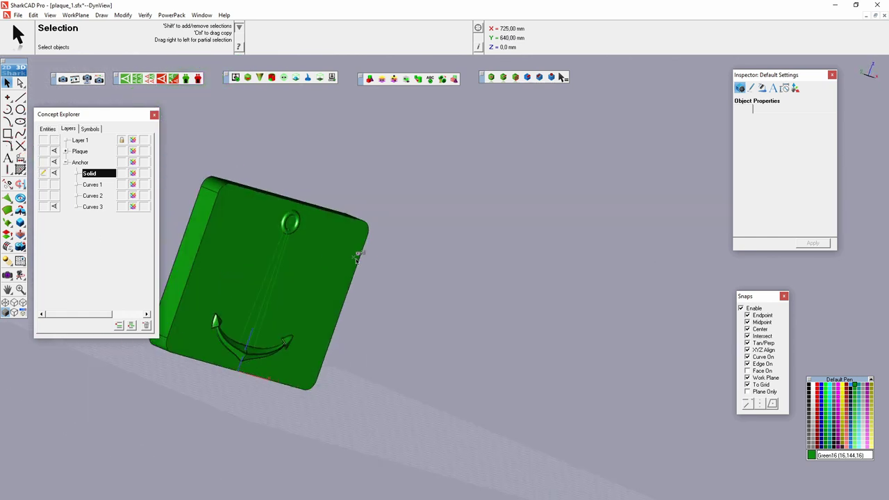
{"action": "scroll", "coordinate": [166, 229], "scroll_direction": "down", "scroll_amount": 3}
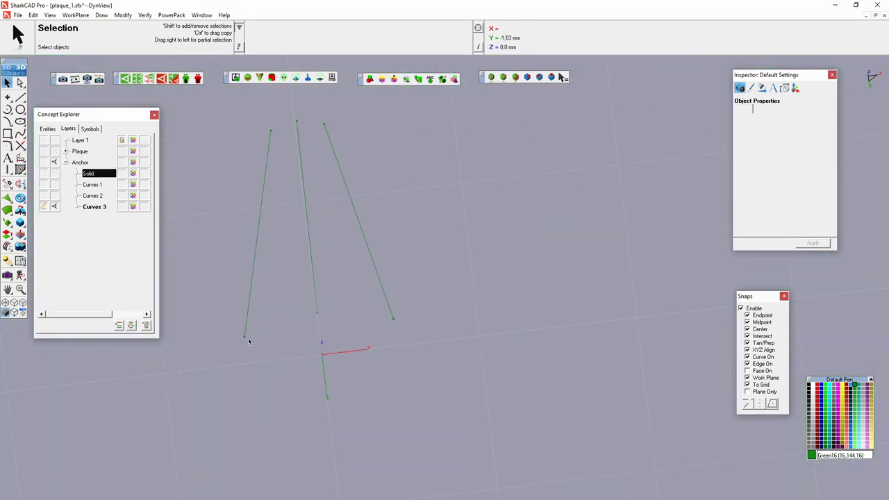
Join the guide line endpoints with two interpolated shank splines, viewing the whole spline frame
{"action": "double_click", "coordinate": [467, 329]}
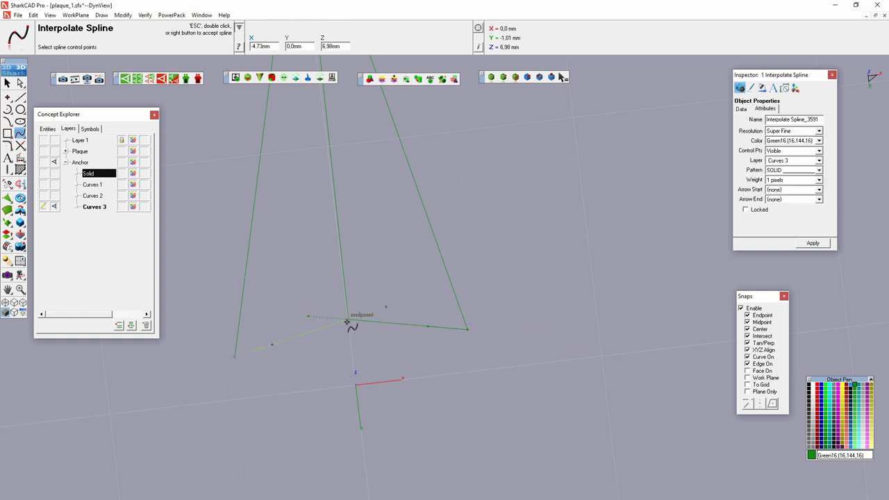
{"action": "middle_click_drag", "start_coordinate": [371, 379], "coordinate": [294, 286]}
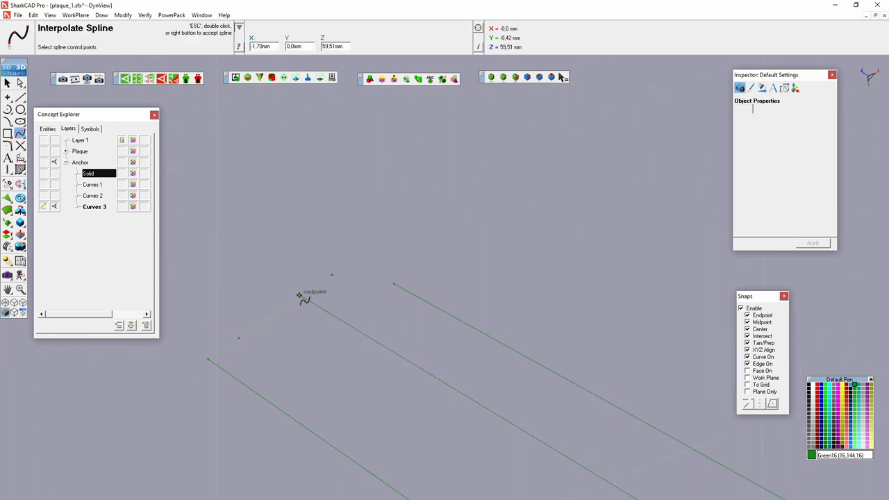
{"action": "double_click", "coordinate": [303, 297]}
{"action": "middle_click_drag", "start_coordinate": [310, 348], "coordinate": [271, 332]}
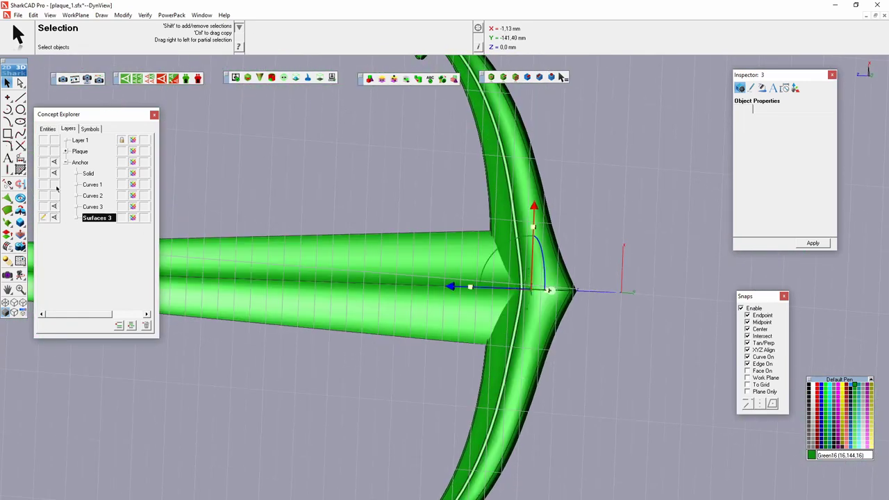
Hide the anchor solid layer, extrude the shank surface, cap its end and stitch it into a solid
{"action": "left_click", "coordinate": [54, 173]}
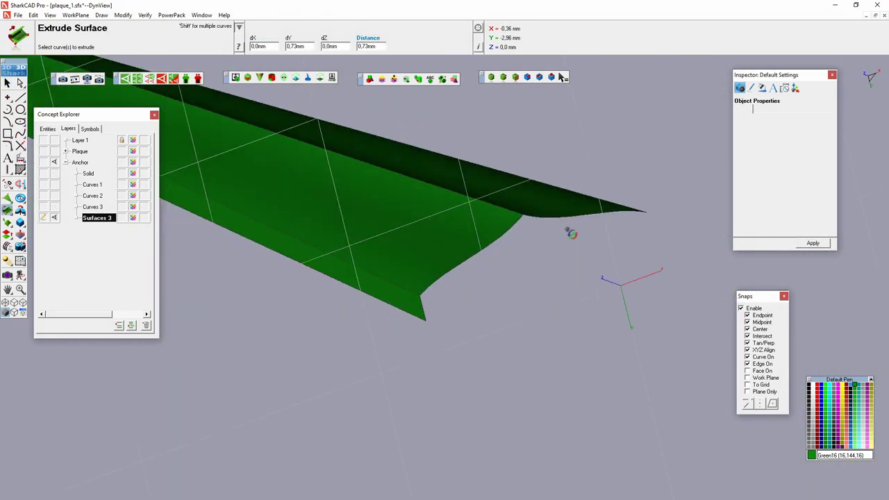
{"action": "left_click", "coordinate": [229, 337]}
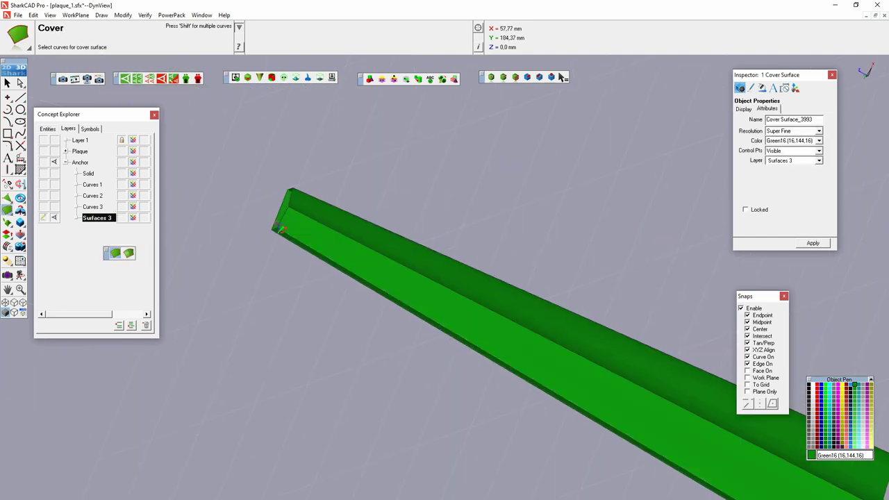
{"action": "left_click", "coordinate": [325, 258]}
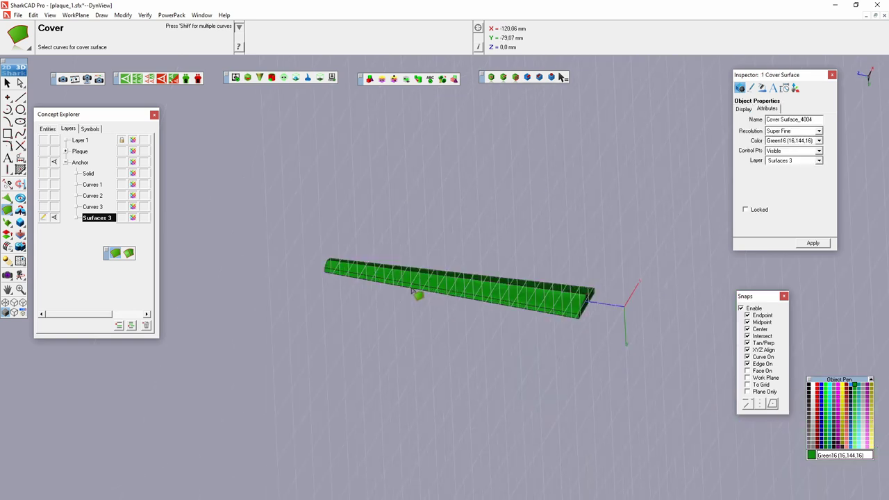
{"action": "left_click", "coordinate": [96, 247]}
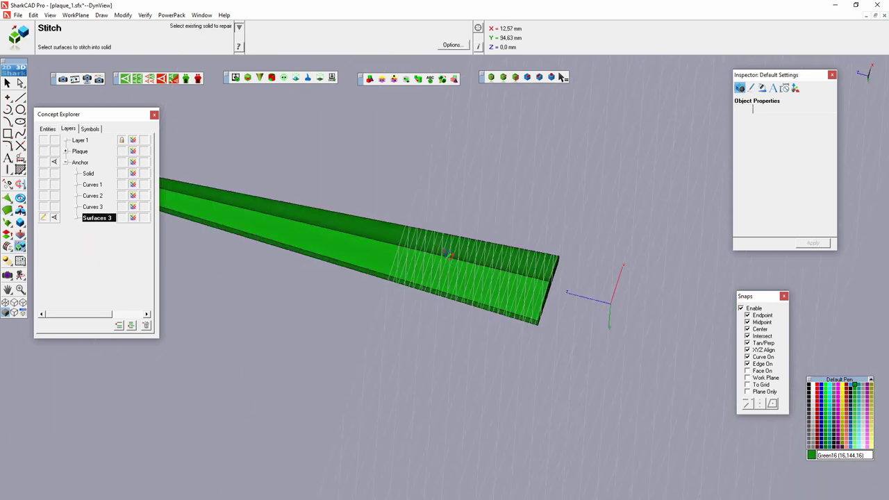
Round the shank and arm edges at 0.5 mm and blend the arm junction at 0.7 mm
{"action": "left_click", "coordinate": [293, 269]}
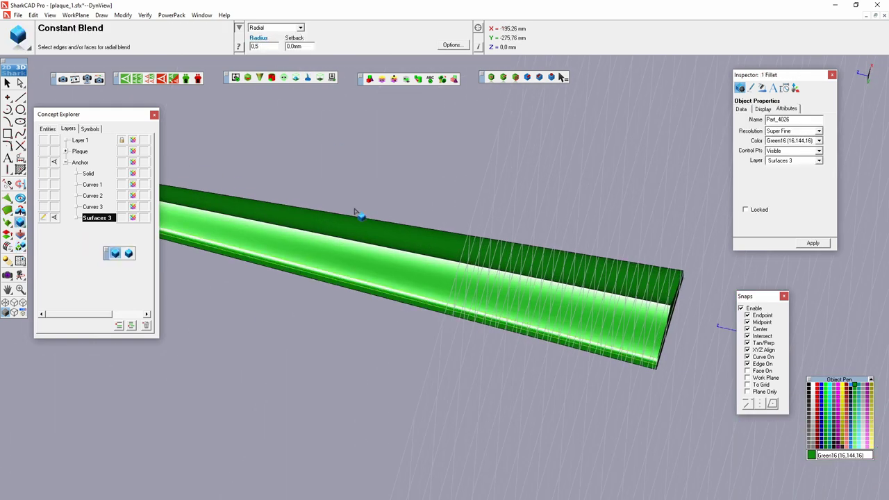
{"action": "key", "text": "Return"}
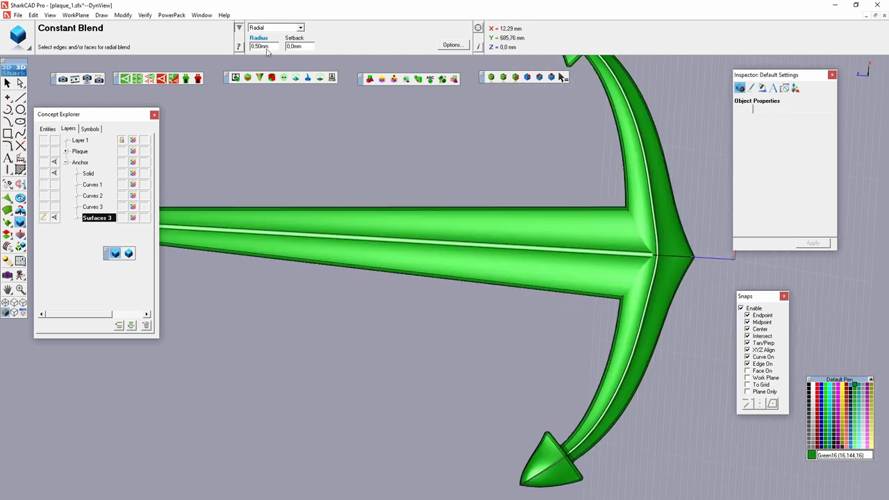
{"action": "left_click", "coordinate": [483, 228]}
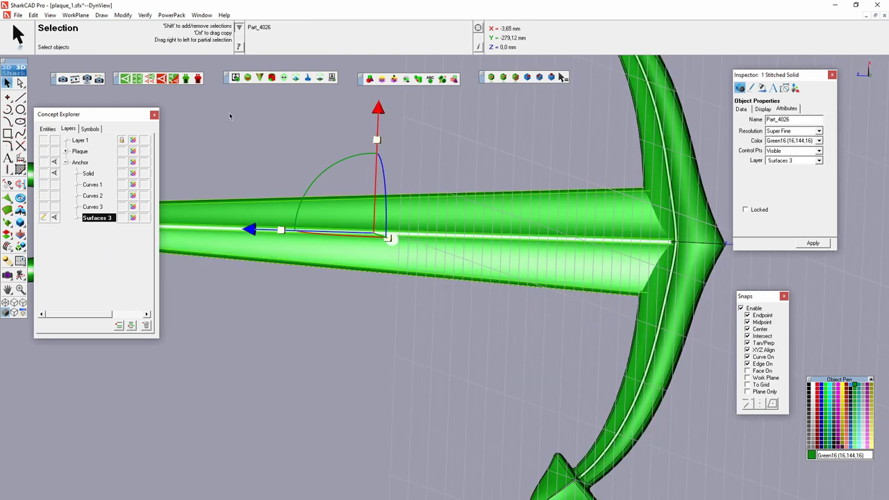
{"action": "type", "text": "0.2"}
{"action": "left_click", "coordinate": [812, 242]}
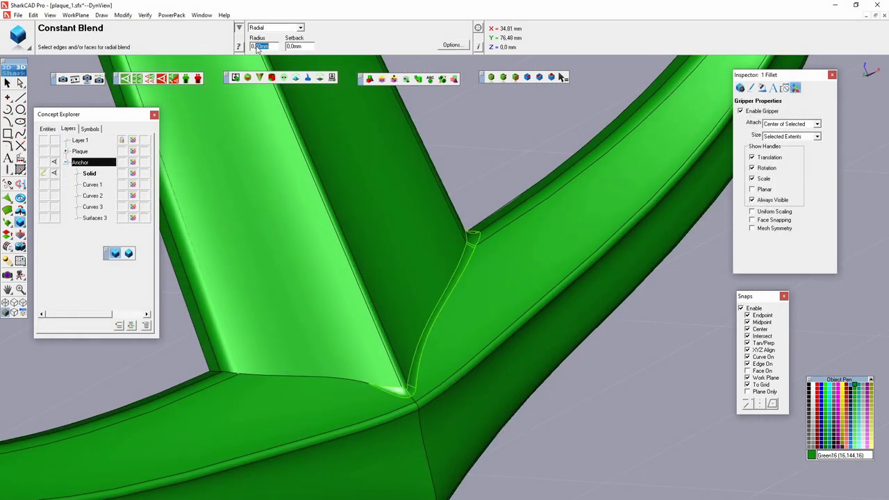
{"action": "key", "text": "Return"}
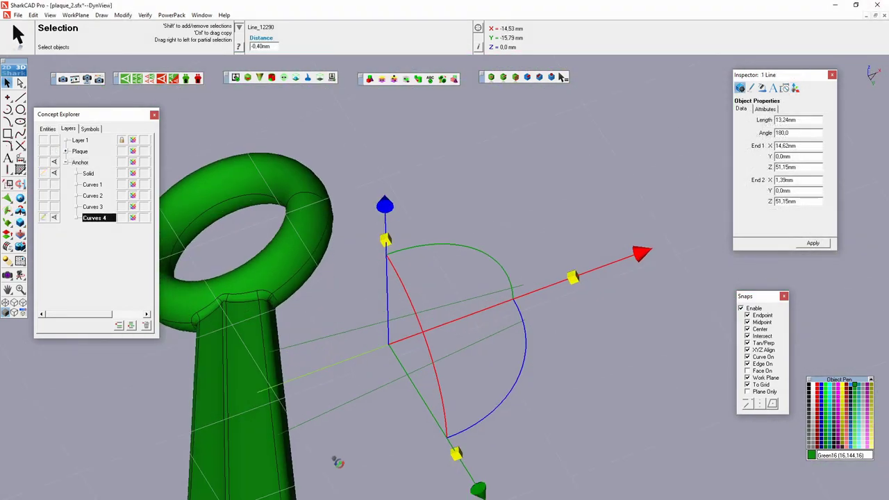
Slide the arc onto the anchor shaft, checking it from the top and right side views
{"action": "middle_click_drag", "start_coordinate": [337, 461], "coordinate": [349, 418]}
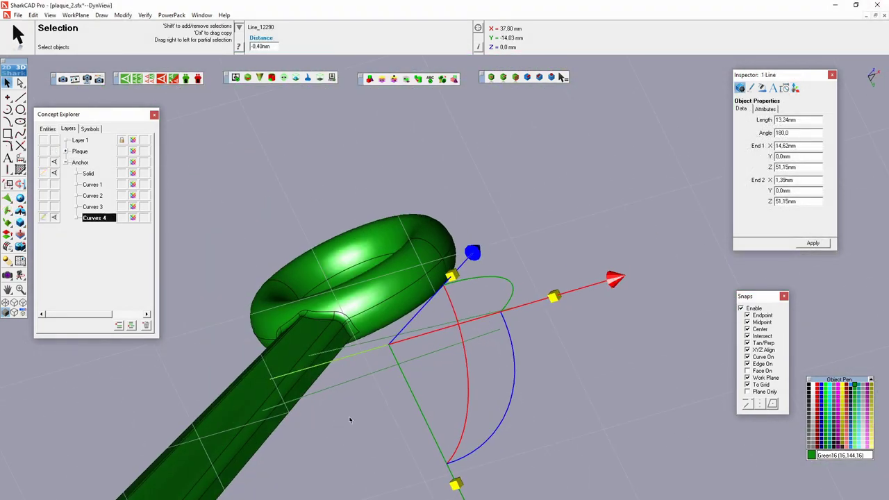
{"action": "right_click", "coordinate": [342, 409]}
{"action": "left_click", "coordinate": [517, 308]}
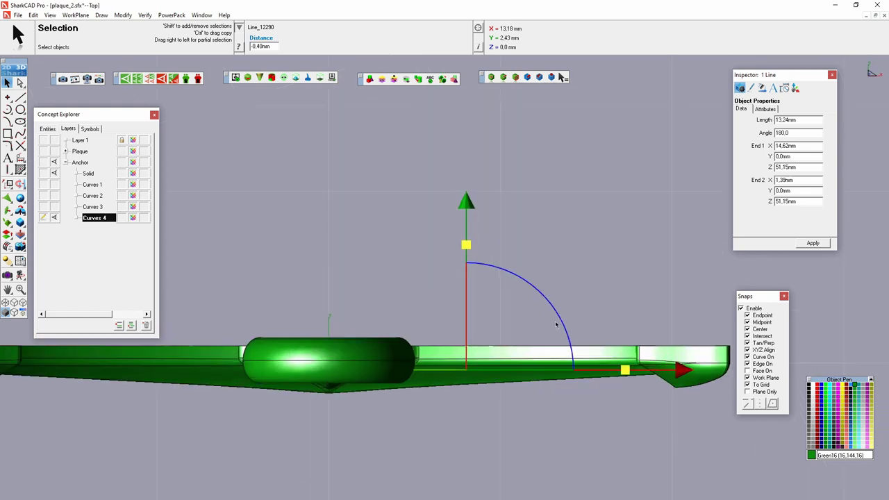
{"action": "mouse_move", "coordinate": [517, 308]}
{"action": "middle_mouse_down"}
{"action": "mouse_move", "coordinate": [422, 213]}
{"action": "mouse_move", "coordinate": [287, 172]}
{"action": "mouse_move", "coordinate": [516, 327]}
{"action": "middle_mouse_up"}
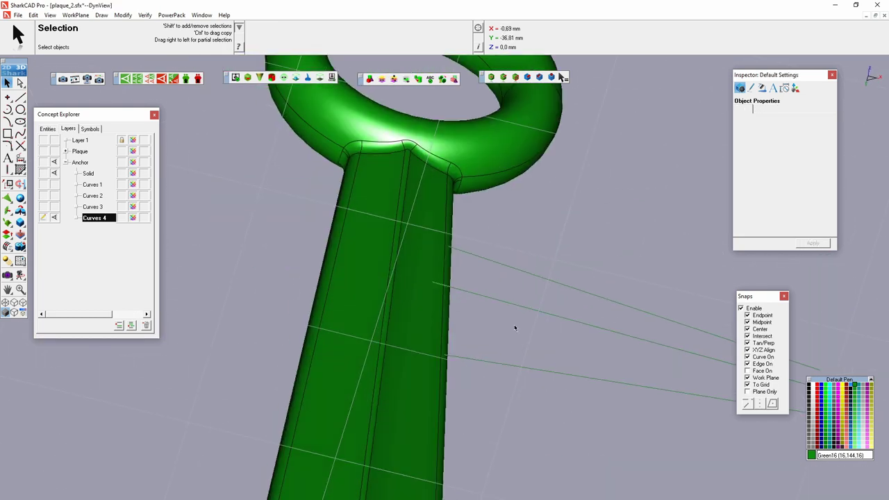
{"action": "left_click_drag", "start_coordinate": [802, 380], "coordinate": [509, 312]}
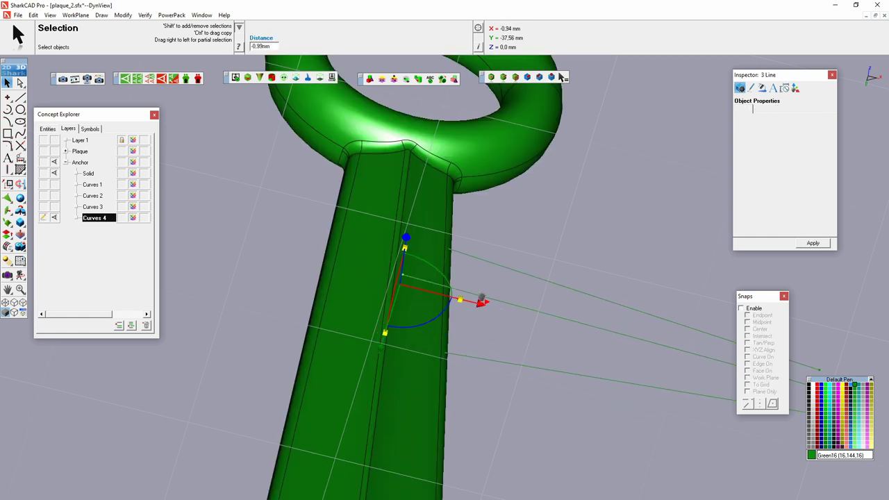
{"action": "mouse_move", "coordinate": [481, 297]}
{"action": "middle_mouse_down"}
{"action": "mouse_move", "coordinate": [410, 297]}
{"action": "mouse_move", "coordinate": [374, 386]}
{"action": "mouse_move", "coordinate": [290, 437]}
{"action": "middle_mouse_up"}
{"action": "right_click", "coordinate": [467, 371]}
{"action": "left_click", "coordinate": [568, 268]}
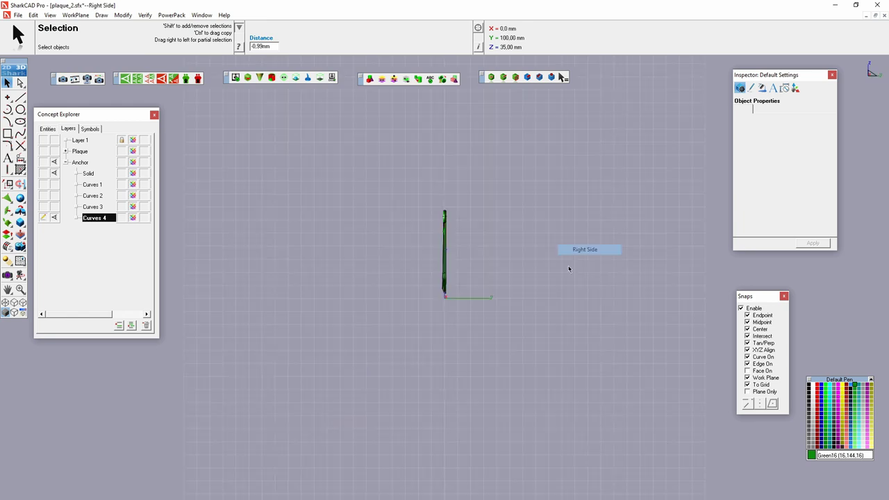
Hide the Solid layer and draw a spline joining the top and middle guide lines' ends
{"action": "key", "text": "Escape"}
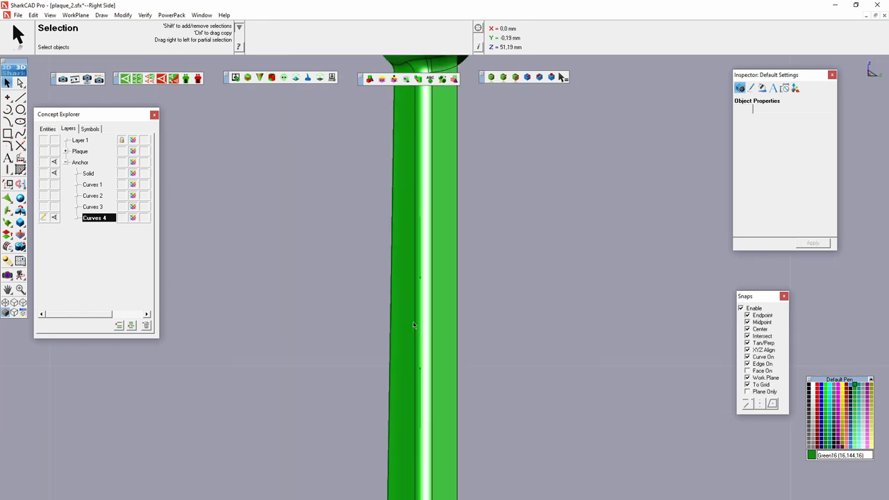
{"action": "left_click", "coordinate": [54, 173]}
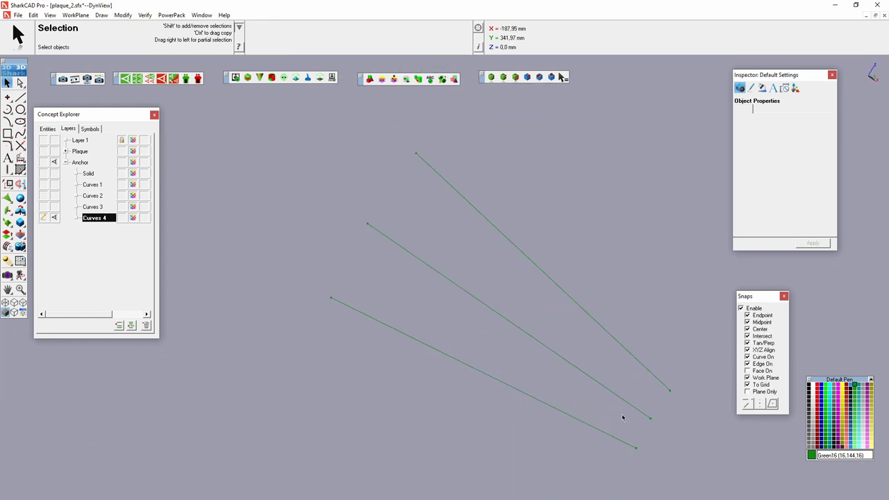
{"action": "left_click", "coordinate": [672, 392]}
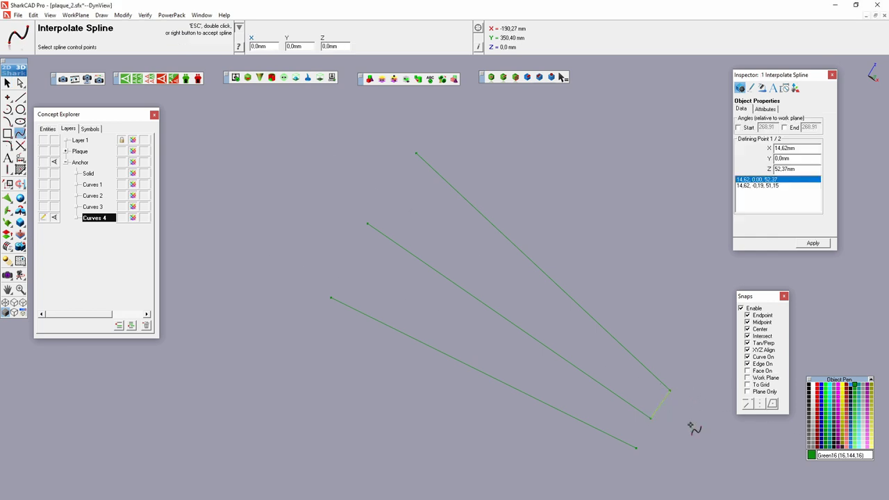
{"action": "double_click", "coordinate": [651, 415]}
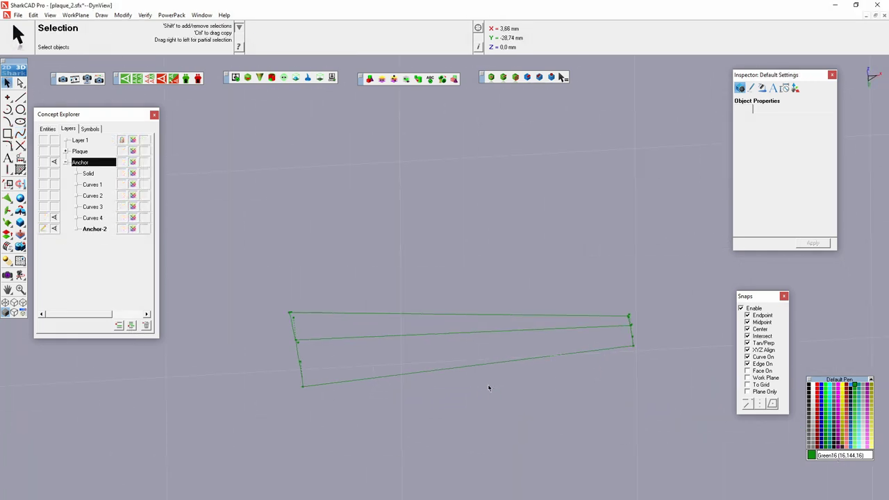
Cover both parts of the crossbar outline curves with surfaces
{"action": "left_click", "coordinate": [703, 336]}
{"action": "mouse_move", "coordinate": [703, 336]}
{"action": "middle_mouse_down"}
{"action": "mouse_move", "coordinate": [510, 426]}
{"action": "mouse_move", "coordinate": [389, 351]}
{"action": "middle_mouse_up"}
{"action": "left_click", "coordinate": [670, 280]}
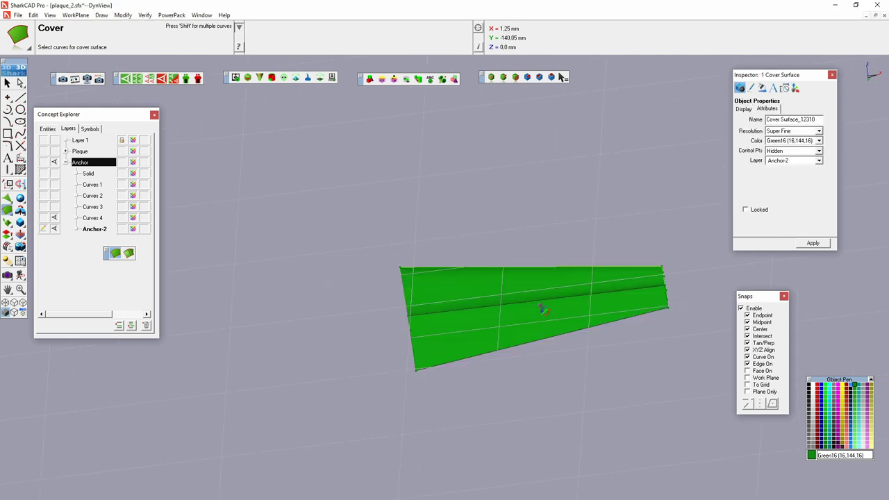
{"action": "middle_click_drag", "start_coordinate": [541, 308], "coordinate": [557, 302]}
{"action": "key", "text": "Escape"}
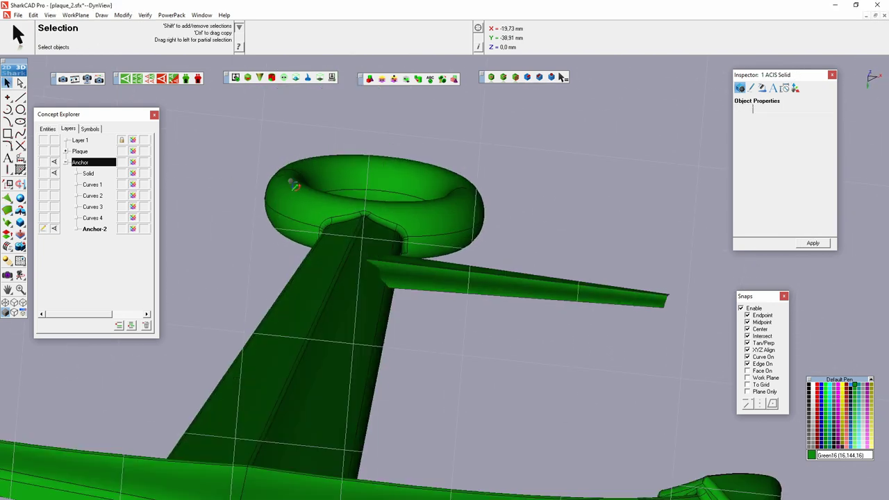
Extrude the outline surface to give the crossbar arm thickness
{"action": "left_click", "coordinate": [7, 211]}
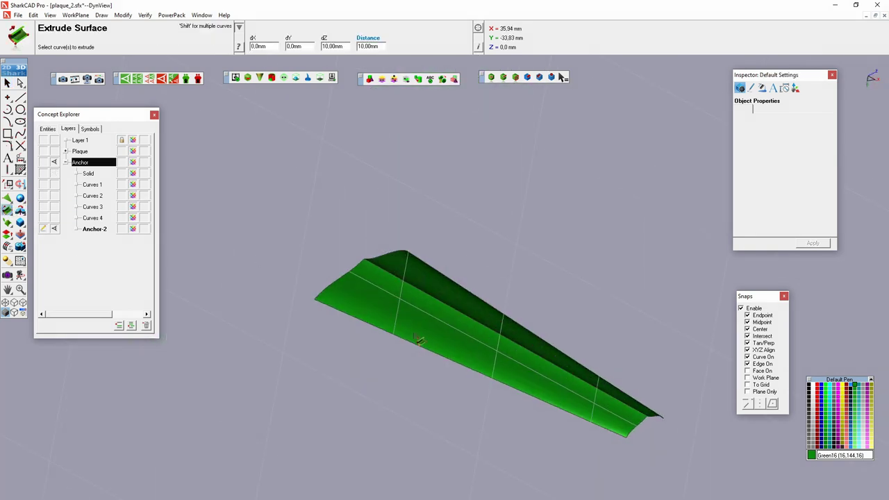
{"action": "left_click", "coordinate": [631, 436]}
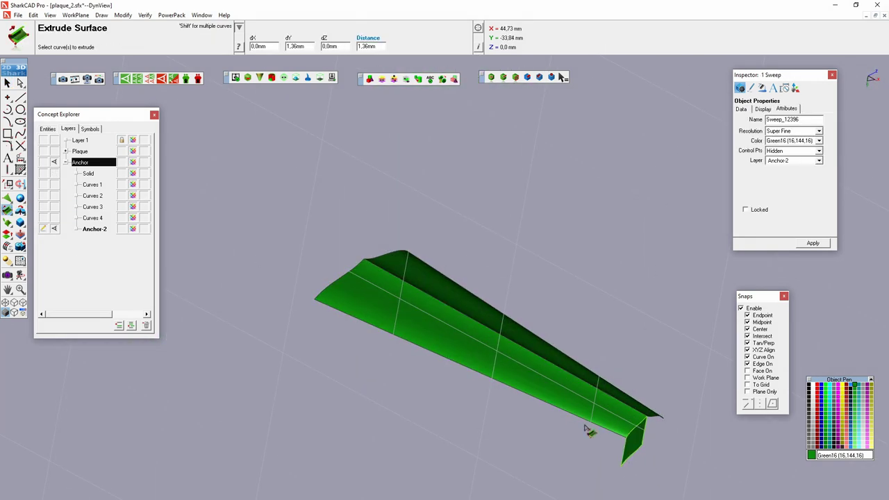
{"action": "left_click", "coordinate": [629, 440]}
{"action": "left_click", "coordinate": [406, 319]}
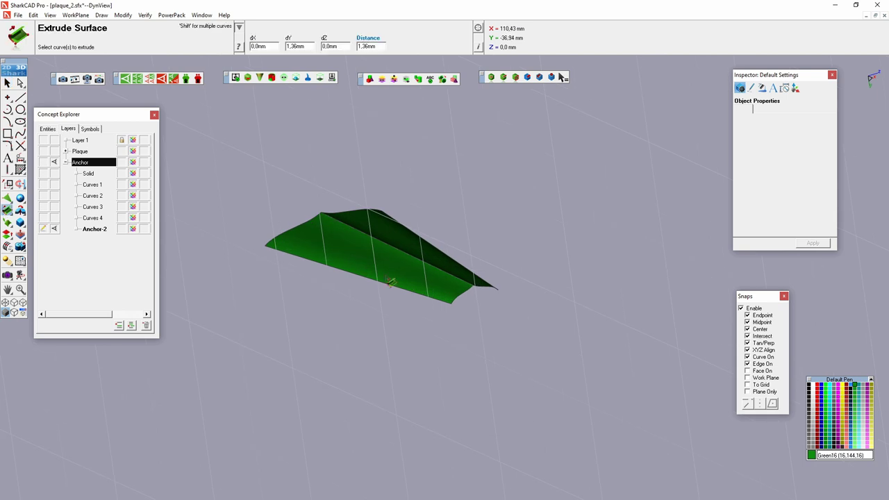
{"action": "scroll", "coordinate": [499, 295], "scroll_direction": "up", "scroll_amount": 5}
{"action": "scroll", "coordinate": [500, 295], "scroll_direction": "down", "scroll_amount": 5}
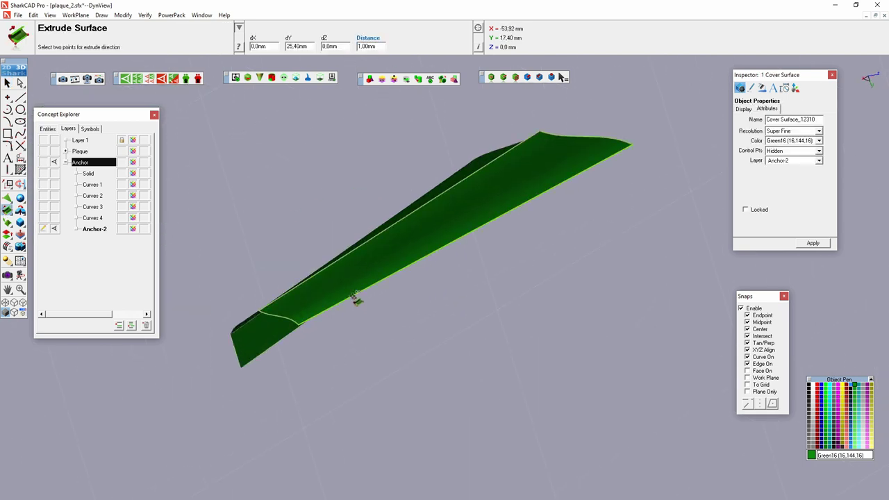
{"action": "middle_click_drag", "start_coordinate": [474, 264], "coordinate": [478, 252]}
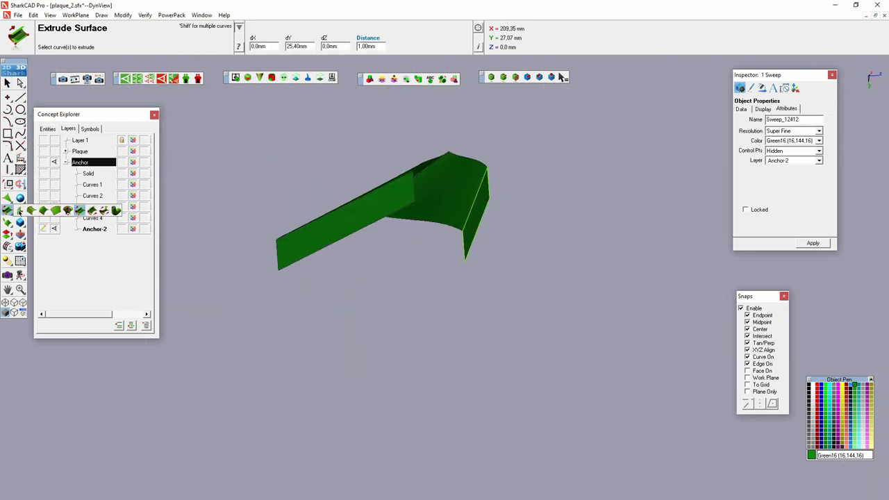
Add a ruled surface between the arm's edges and cap its open end
{"action": "left_click", "coordinate": [31, 211]}
{"action": "left_click", "coordinate": [470, 254]}
{"action": "left_click", "coordinate": [46, 210]}
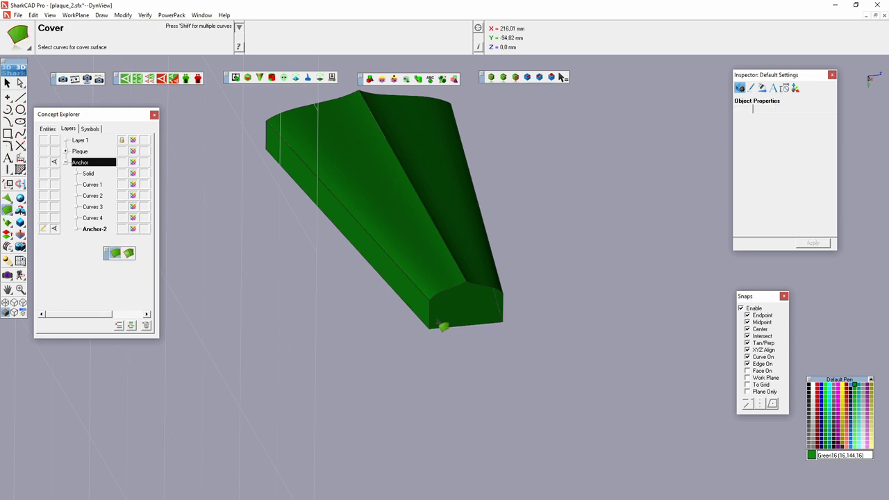
{"action": "scroll", "coordinate": [525, 310], "scroll_direction": "up", "scroll_amount": 2}
{"action": "scroll", "coordinate": [462, 287], "scroll_direction": "down", "scroll_amount": 3}
{"action": "mouse_move", "coordinate": [294, 218]}
{"action": "middle_mouse_down"}
{"action": "mouse_move", "coordinate": [440, 312]}
{"action": "mouse_move", "coordinate": [476, 391]}
{"action": "mouse_move", "coordinate": [356, 318]}
{"action": "mouse_move", "coordinate": [416, 347]}
{"action": "middle_mouse_up"}
{"action": "left_click", "coordinate": [356, 318]}
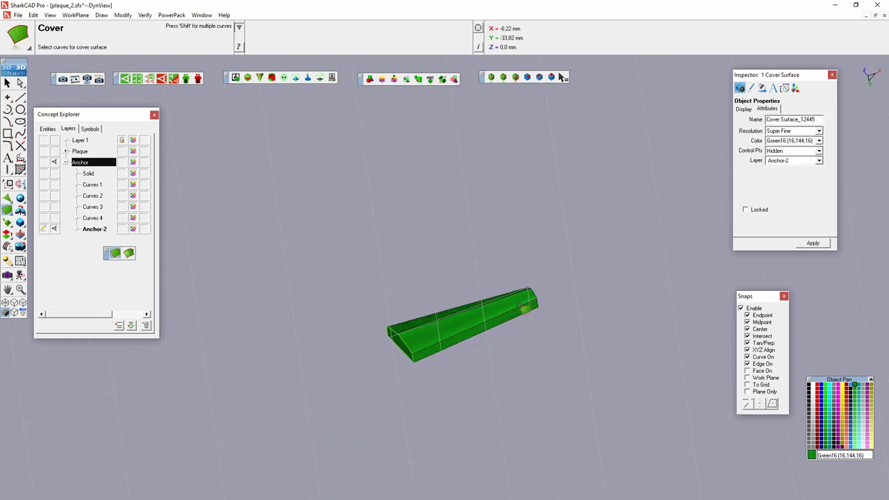
{"action": "key", "text": "Escape"}
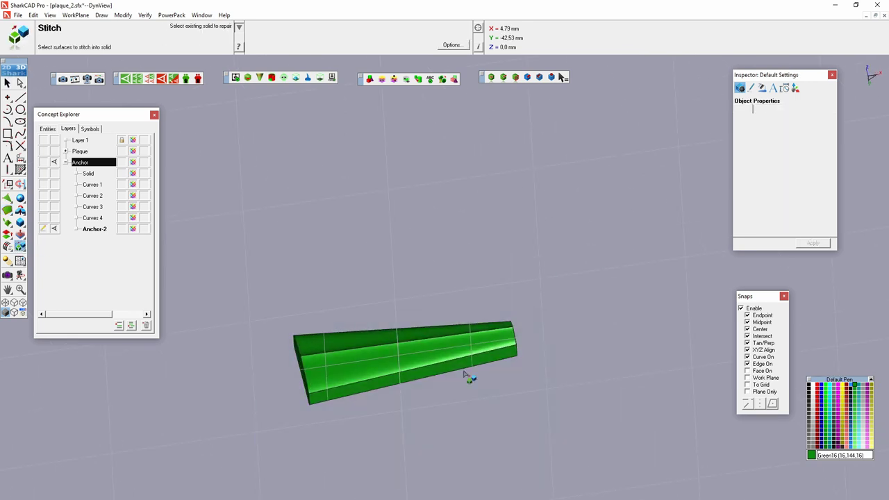
{"action": "type", "text": ".5"}
Round off the crossbar arm's bottom edge with a constant blend
{"action": "scroll", "coordinate": [382, 403], "scroll_direction": "up", "scroll_amount": 1}
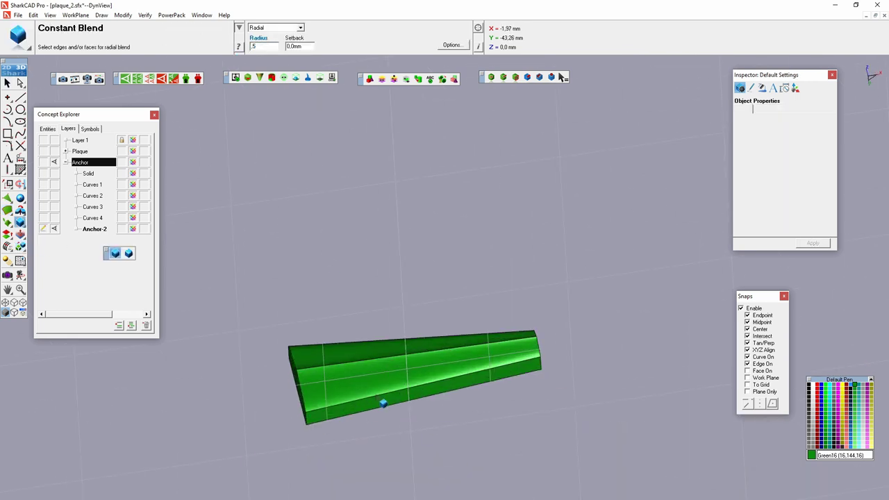
{"action": "left_click", "coordinate": [383, 402]}
{"action": "mouse_move", "coordinate": [486, 389]}
{"action": "middle_mouse_down"}
{"action": "mouse_move", "coordinate": [584, 405]}
{"action": "mouse_move", "coordinate": [617, 314]}
{"action": "middle_mouse_up"}
{"action": "scroll", "coordinate": [583, 405], "scroll_direction": "up", "scroll_amount": 3}
{"action": "scroll", "coordinate": [422, 317], "scroll_direction": "down", "scroll_amount": 3}
{"action": "mouse_move", "coordinate": [422, 317]}
{"action": "middle_mouse_down"}
{"action": "mouse_move", "coordinate": [363, 268]}
{"action": "mouse_move", "coordinate": [302, 250]}
{"action": "middle_mouse_up"}
{"action": "key", "text": "Escape"}
In front view, add the crossbar arm to the anchor solid and round the joint with the shank
{"action": "scroll", "coordinate": [302, 250], "scroll_direction": "up", "scroll_amount": 5}
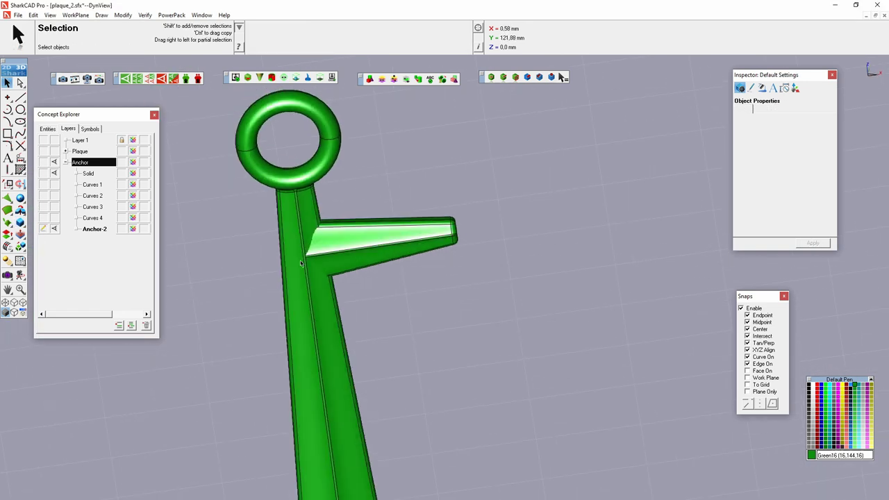
{"action": "right_click", "coordinate": [470, 291]}
{"action": "left_click", "coordinate": [486, 353]}
{"action": "left_click", "coordinate": [469, 294]}
{"action": "left_click", "coordinate": [25, 184]}
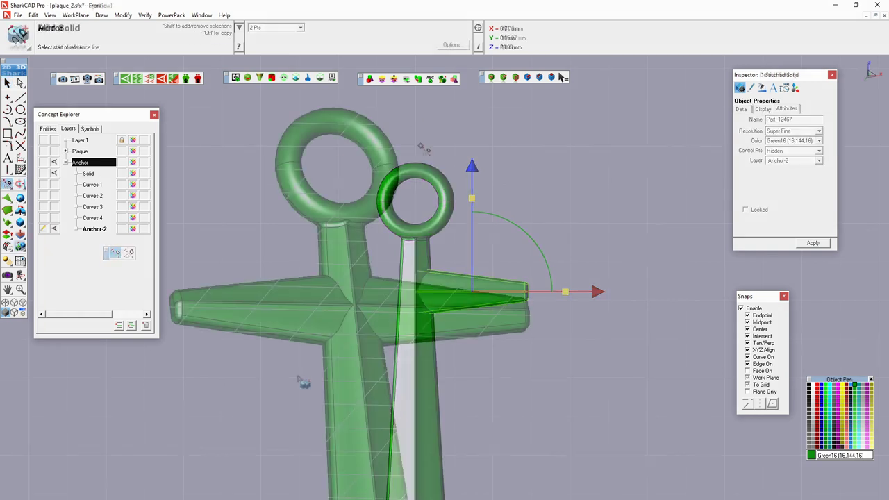
{"action": "middle_click_drag", "start_coordinate": [416, 277], "coordinate": [356, 284]}
{"action": "left_click", "coordinate": [20, 222]}
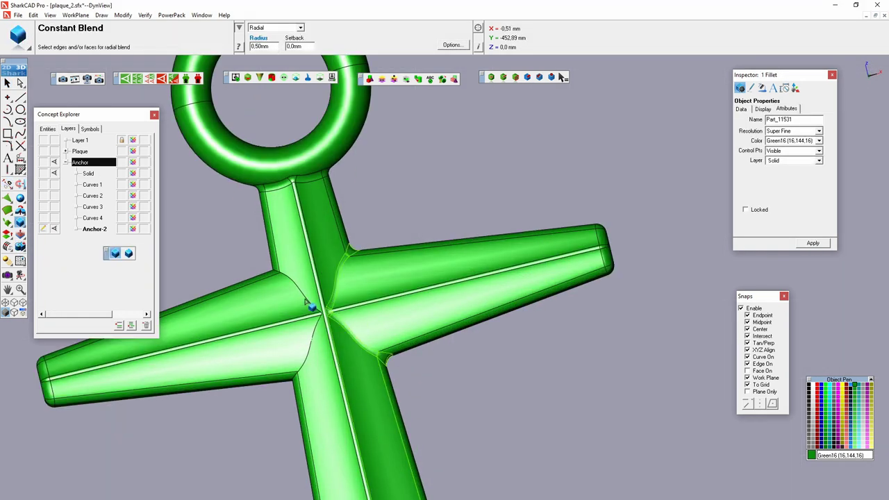
{"action": "scroll", "coordinate": [320, 333], "scroll_direction": "down", "scroll_amount": 3}
{"action": "key", "text": "Escape"}
{"action": "scroll", "coordinate": [476, 353], "scroll_direction": "down", "scroll_amount": 3}
{"action": "scroll", "coordinate": [458, 341], "scroll_direction": "up", "scroll_amount": 3}
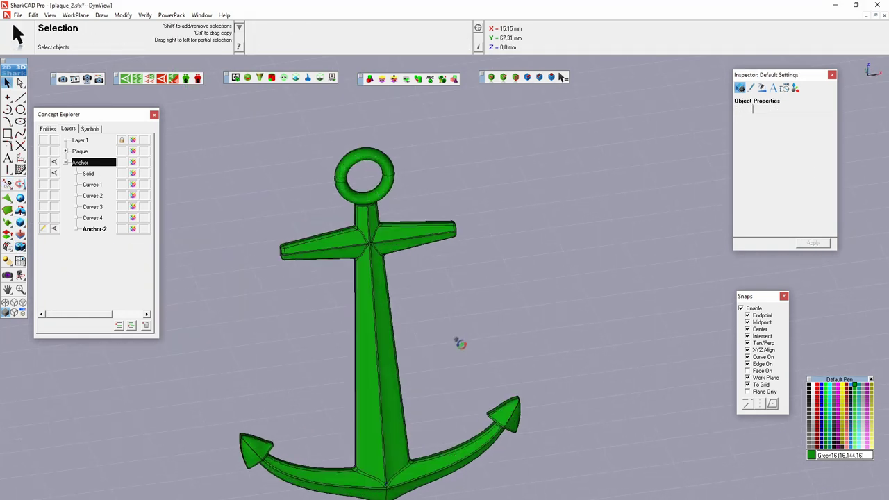
{"action": "mouse_move", "coordinate": [458, 341]}
{"action": "middle_mouse_down"}
{"action": "mouse_move", "coordinate": [585, 257]}
{"action": "mouse_move", "coordinate": [420, 258]}
{"action": "middle_mouse_up"}
Show Layer 1, nudge the rounded part, and trace splines along the ribbon's top and bottom edges
{"action": "left_click", "coordinate": [55, 140]}
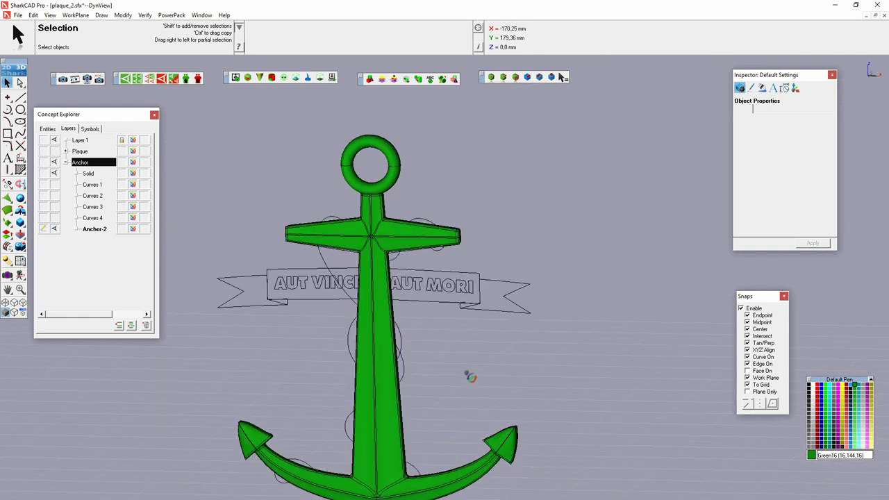
{"action": "left_click", "coordinate": [383, 363]}
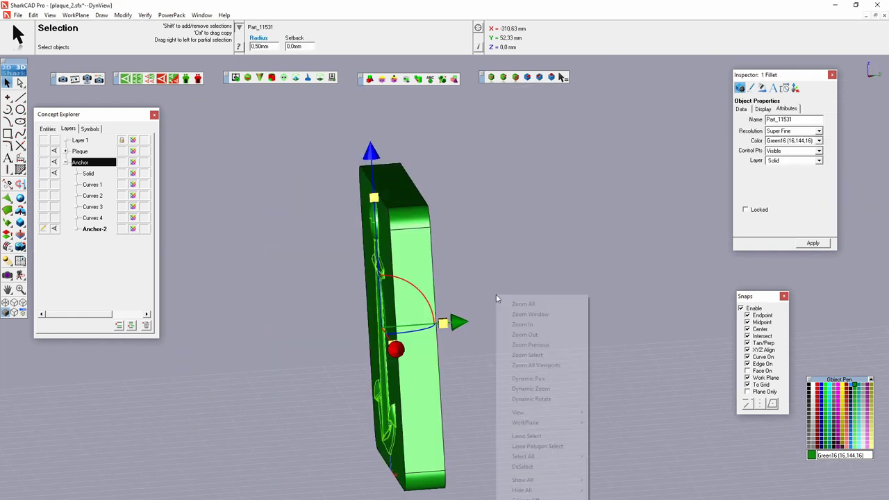
{"action": "scroll", "coordinate": [522, 338], "scroll_direction": "up", "scroll_amount": 3}
{"action": "scroll", "coordinate": [522, 338], "scroll_direction": "down", "scroll_amount": 3}
{"action": "left_click_drag", "start_coordinate": [571, 410], "coordinate": [567, 409]}
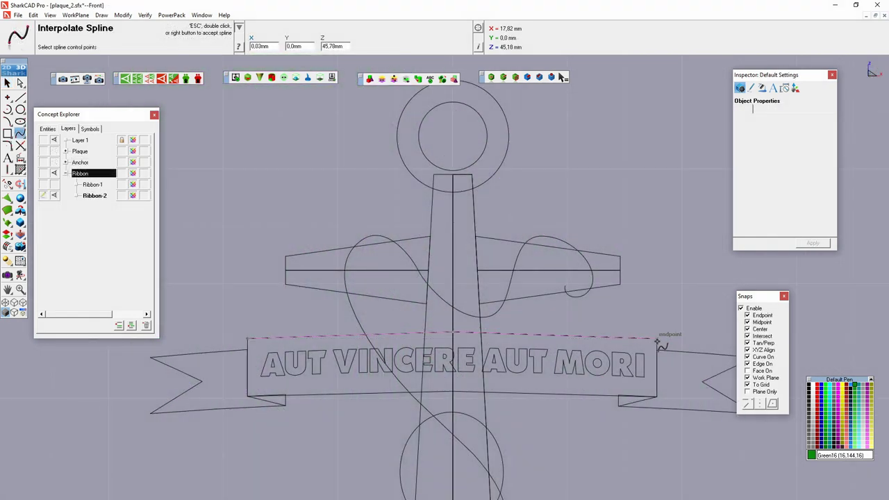
{"action": "double_click", "coordinate": [656, 340]}
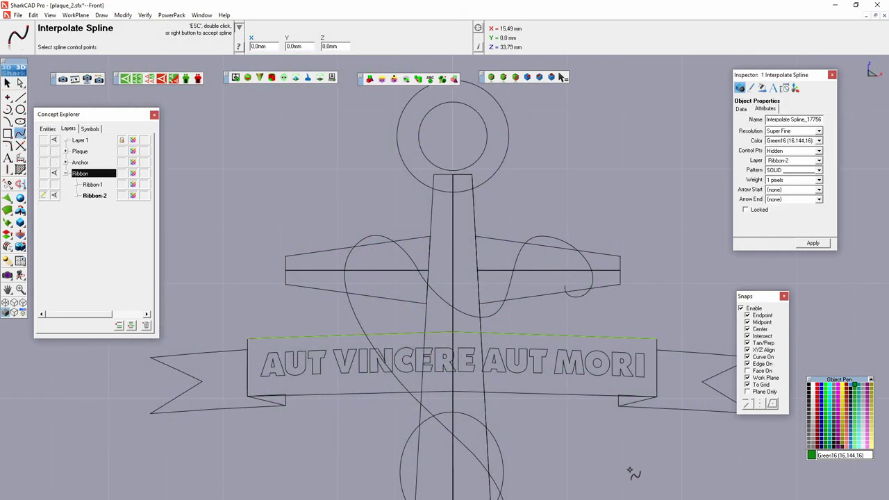
{"action": "left_click", "coordinate": [656, 396]}
{"action": "double_click", "coordinate": [252, 395]}
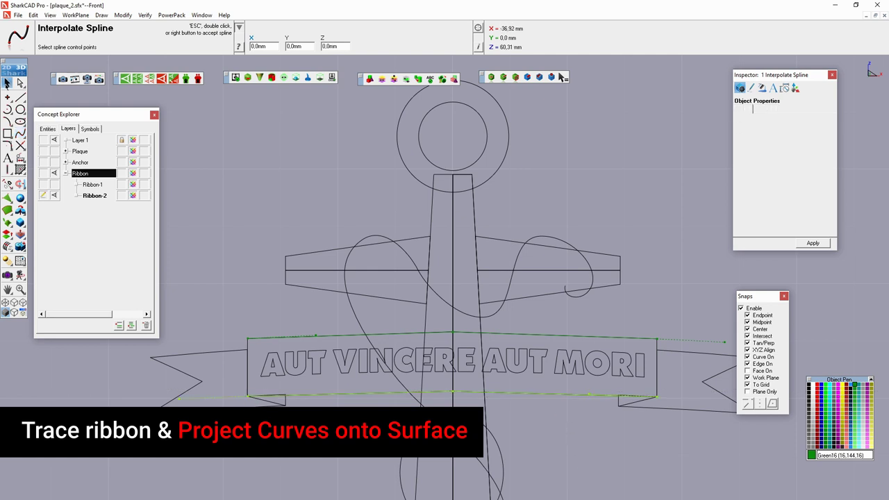
Draw straight lines at the ribbon's right end and a curve along the tail
{"action": "key", "text": "l"}
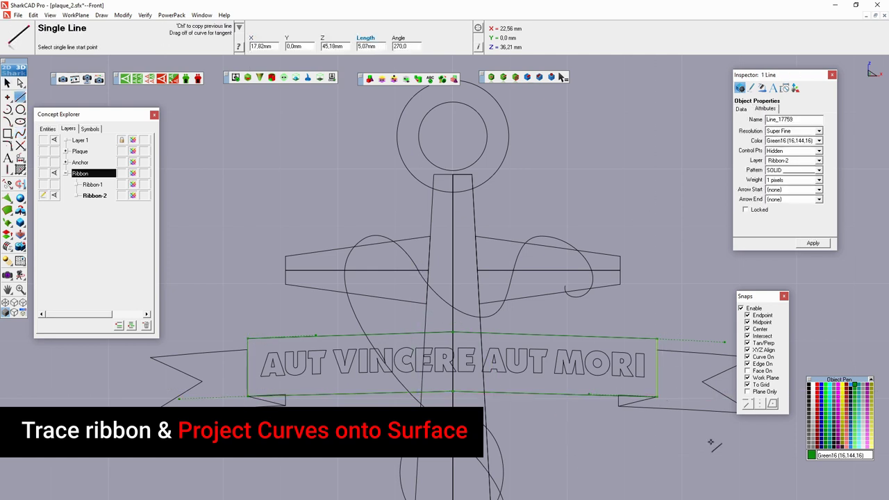
{"action": "scroll", "coordinate": [505, 450], "scroll_direction": "up", "scroll_amount": 2}
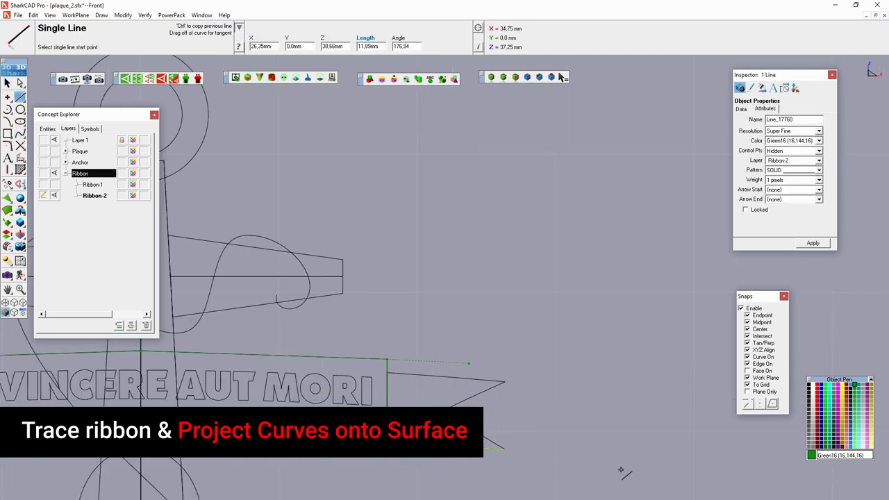
{"action": "left_click", "coordinate": [340, 369]}
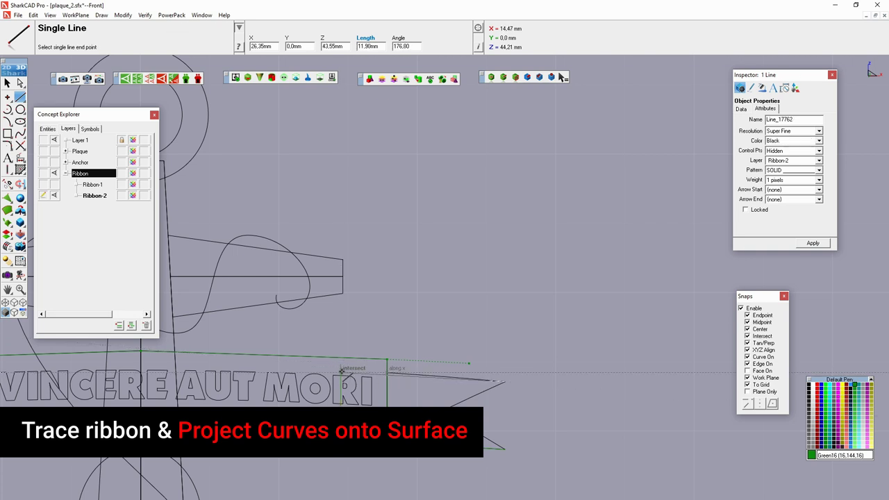
{"action": "key", "text": "Escape"}
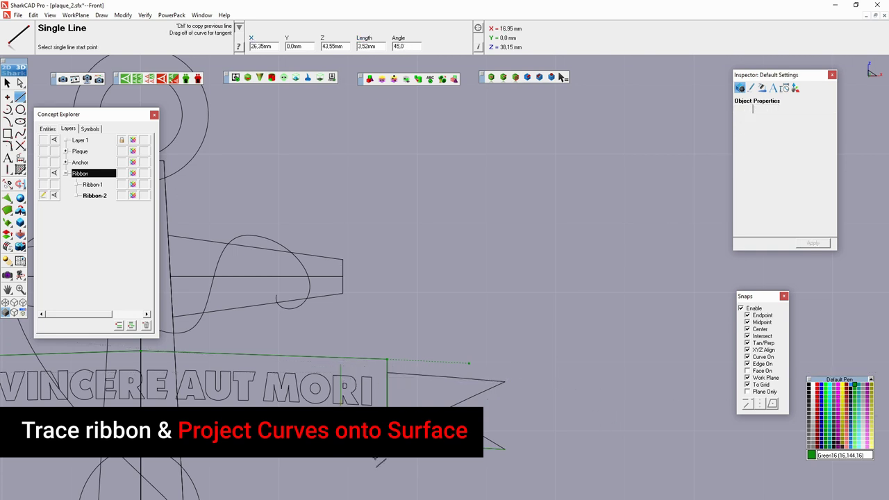
{"action": "key", "text": "Escape"}
{"action": "scroll", "coordinate": [391, 443], "scroll_direction": "up", "scroll_amount": 1}
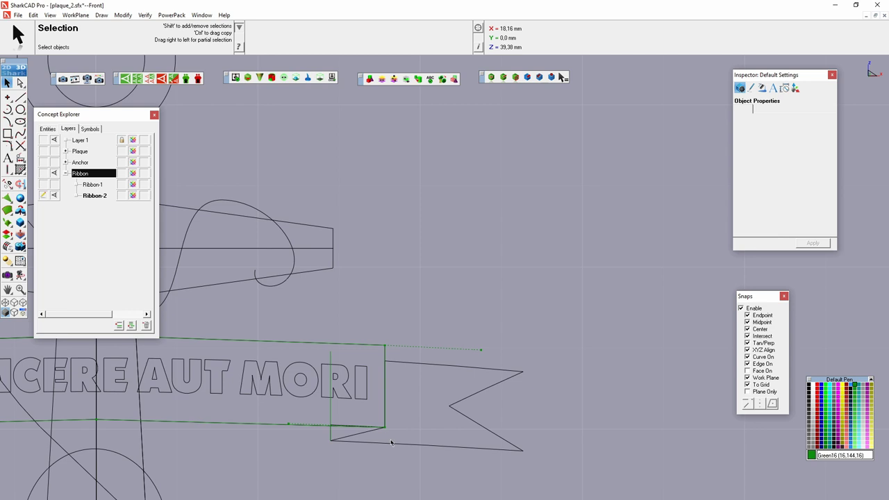
{"action": "double_click", "coordinate": [331, 441]}
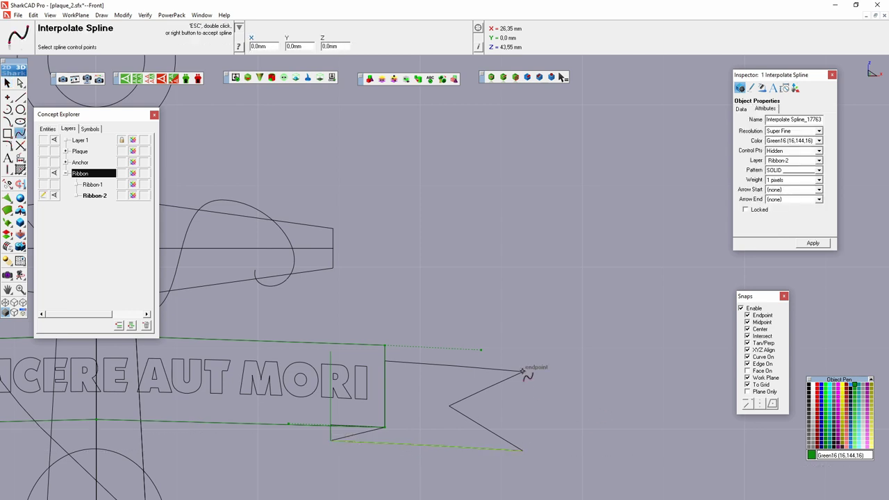
{"action": "key", "text": "Escape"}
{"action": "key", "text": "Escape"}
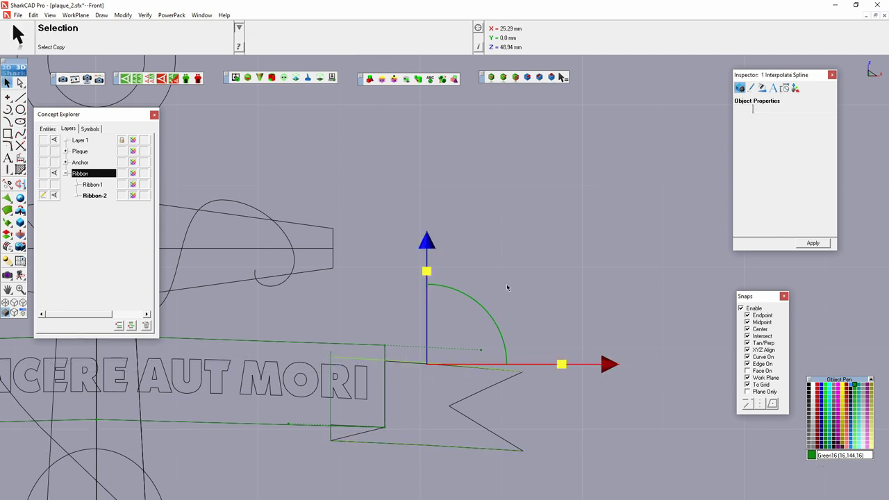
Close the ribbon tail's tip with a final line
{"action": "left_click", "coordinate": [332, 360]}
{"action": "scroll", "coordinate": [334, 359], "scroll_direction": "up", "scroll_amount": 1}
{"action": "middle_click_drag", "start_coordinate": [334, 359], "coordinate": [196, 249]}
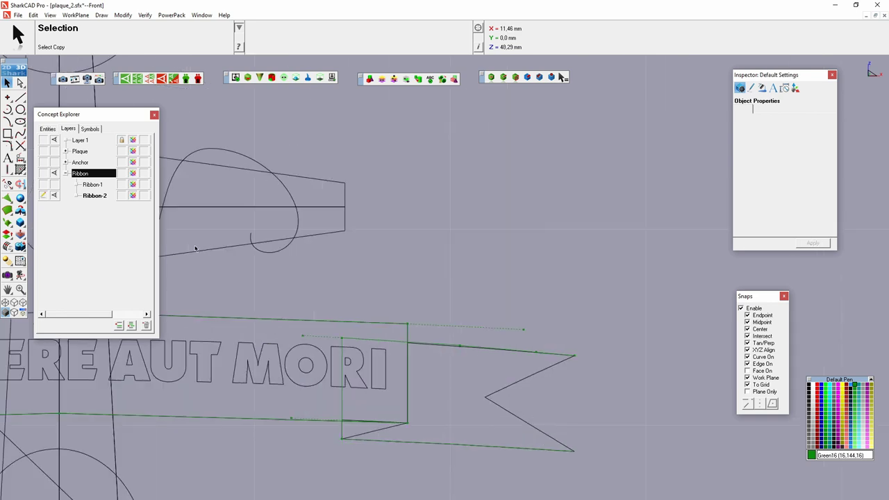
{"action": "left_click", "coordinate": [574, 356]}
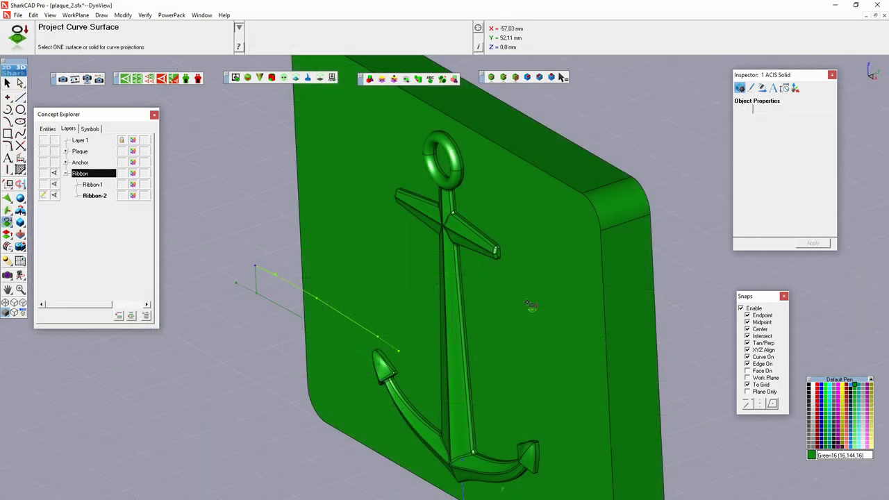
{"action": "left_click", "coordinate": [531, 306]}
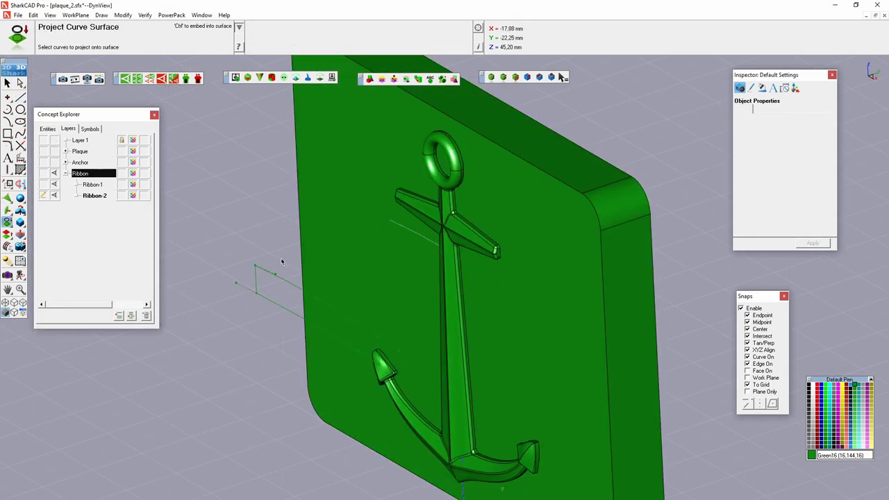
Project the ribbon outline onto the plaque's front face along a two-point direction
{"action": "middle_click_drag", "start_coordinate": [531, 305], "coordinate": [306, 337]}
{"action": "left_click", "coordinate": [327, 312]}
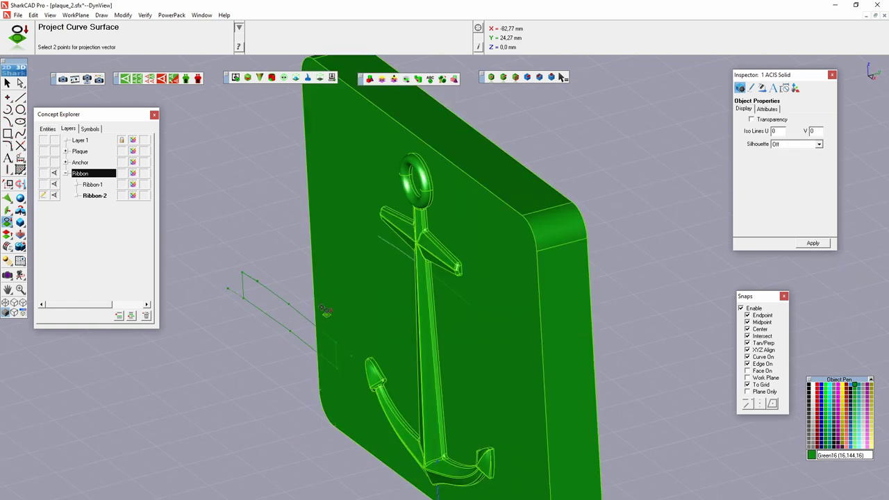
{"action": "left_click", "coordinate": [276, 266]}
{"action": "left_click", "coordinate": [476, 363]}
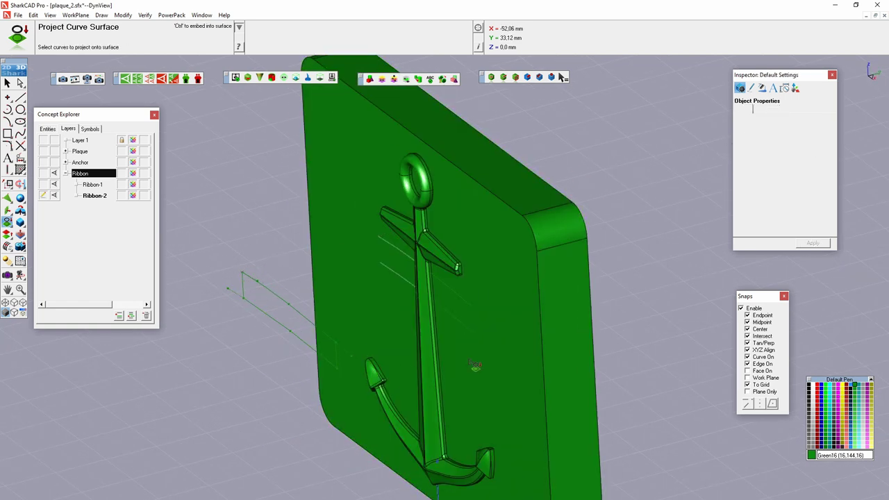
{"action": "left_click", "coordinate": [336, 361]}
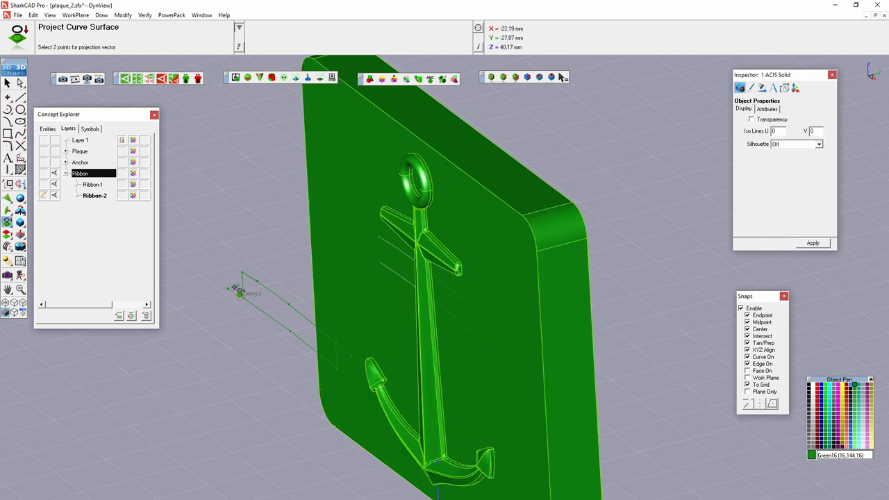
{"action": "left_click", "coordinate": [278, 268]}
{"action": "left_click", "coordinate": [243, 272]}
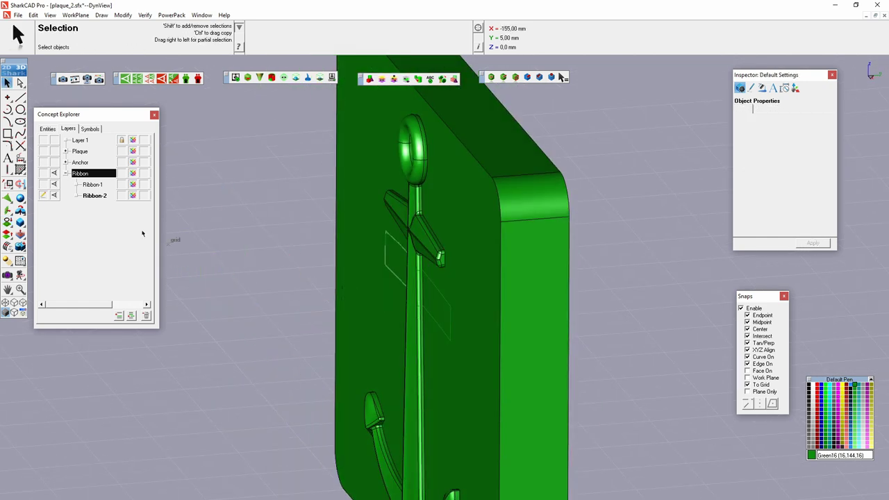
Hide the plaque and anchor layers and delete the leftover flat ribbon curve
{"action": "left_click", "coordinate": [56, 187]}
{"action": "left_click", "coordinate": [483, 267]}
{"action": "key", "text": "Delete"}
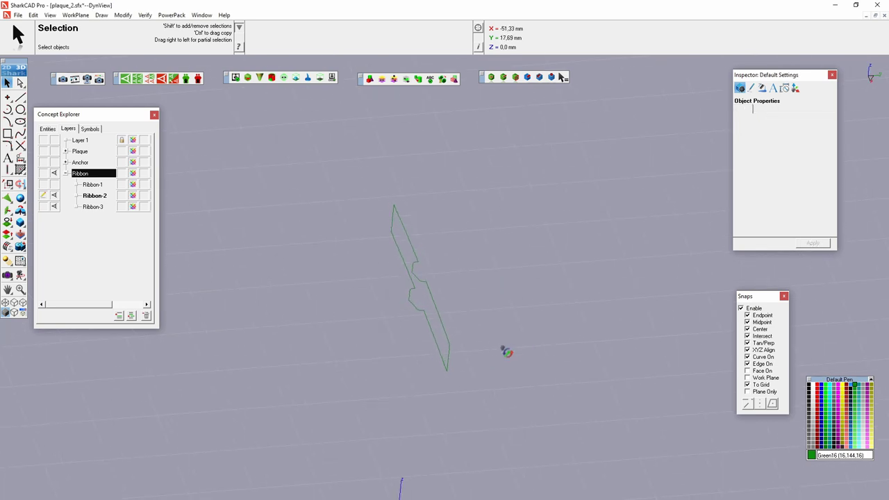
Move the projected ribbon curve onto Ribbon-3 and make that layer current
{"action": "right_click", "coordinate": [448, 355]}
{"action": "mouse_move", "coordinate": [470, 198]}
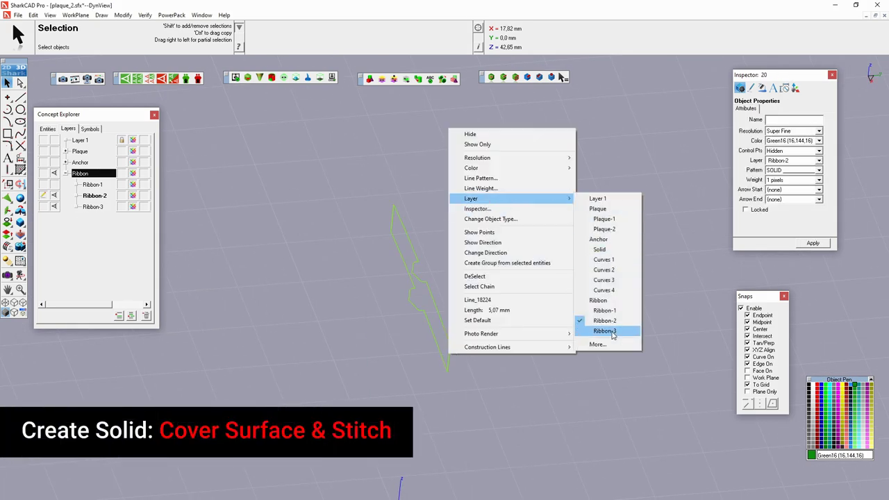
{"action": "left_click", "coordinate": [611, 332]}
{"action": "left_click", "coordinate": [401, 268]}
{"action": "scroll", "coordinate": [417, 281], "scroll_direction": "up", "scroll_amount": 2}
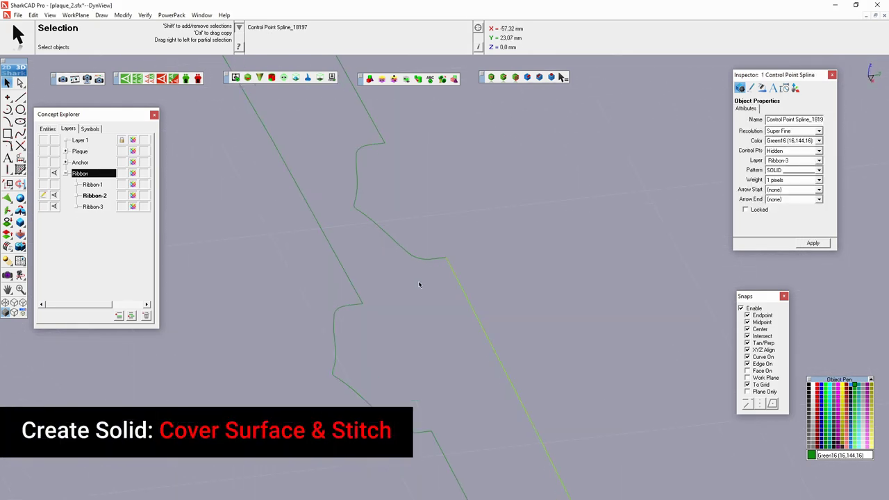
{"action": "left_click", "coordinate": [43, 206]}
{"action": "scroll", "coordinate": [429, 306], "scroll_direction": "up", "scroll_amount": 2}
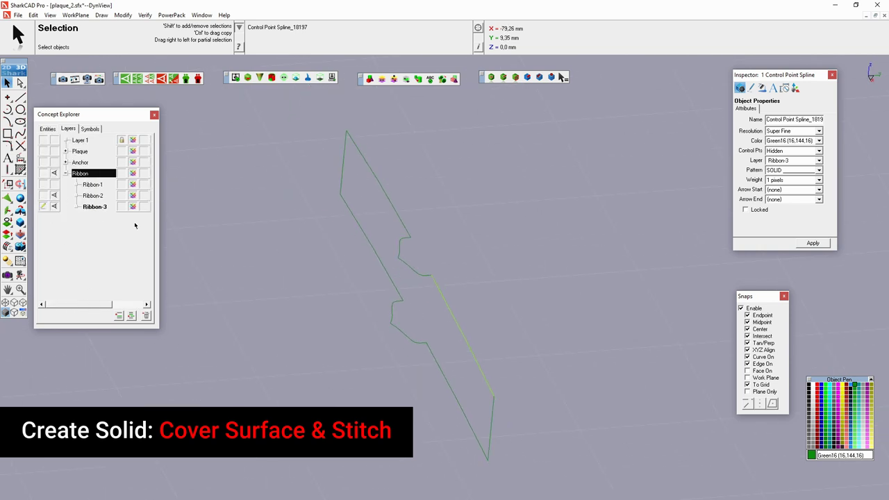
Cover the closed ribbon outline with a surface
{"action": "left_click", "coordinate": [50, 212]}
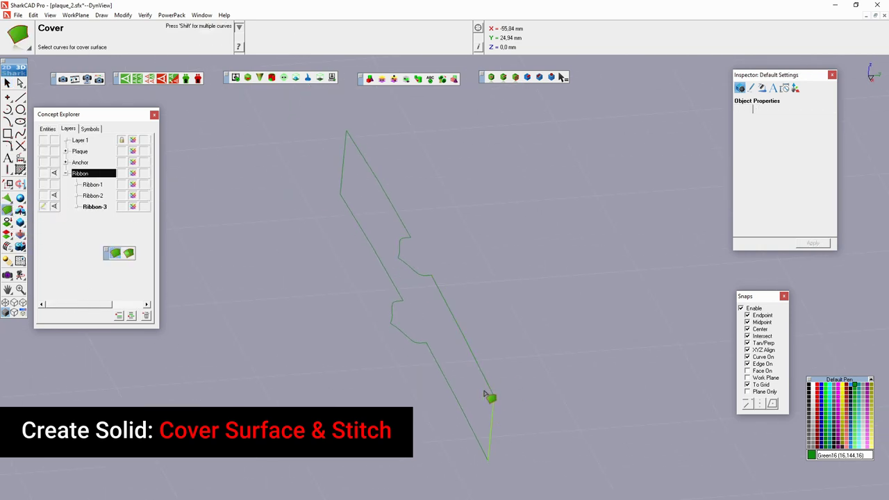
{"action": "scroll", "coordinate": [422, 276], "scroll_direction": "up", "scroll_amount": 2}
{"action": "scroll", "coordinate": [404, 365], "scroll_direction": "up", "scroll_amount": 2}
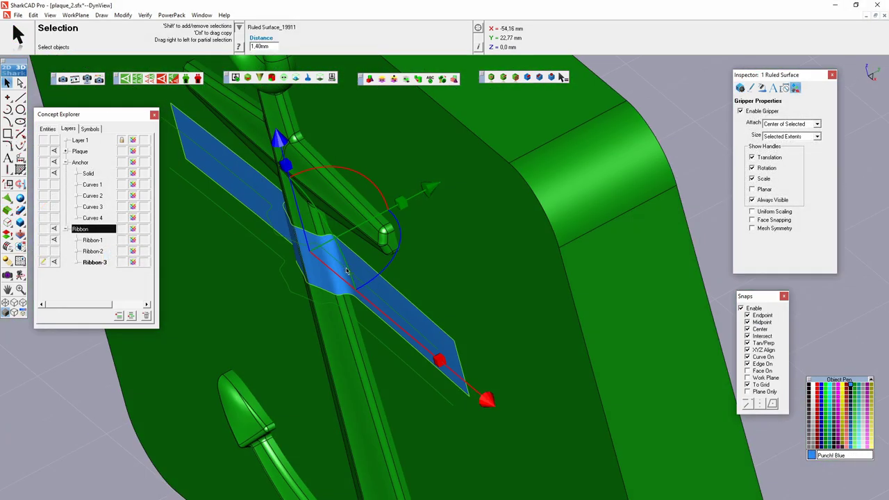
{"action": "key", "text": "ctrl"}
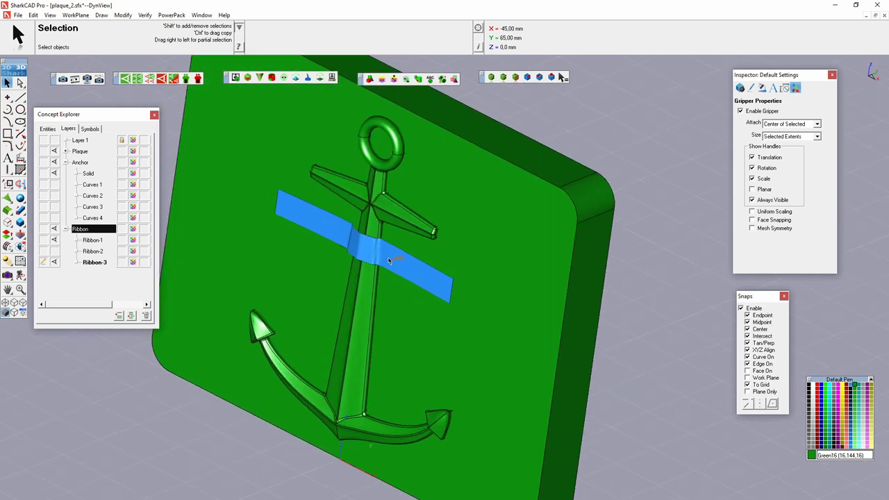
{"action": "middle_click_drag", "start_coordinate": [388, 260], "coordinate": [331, 303]}
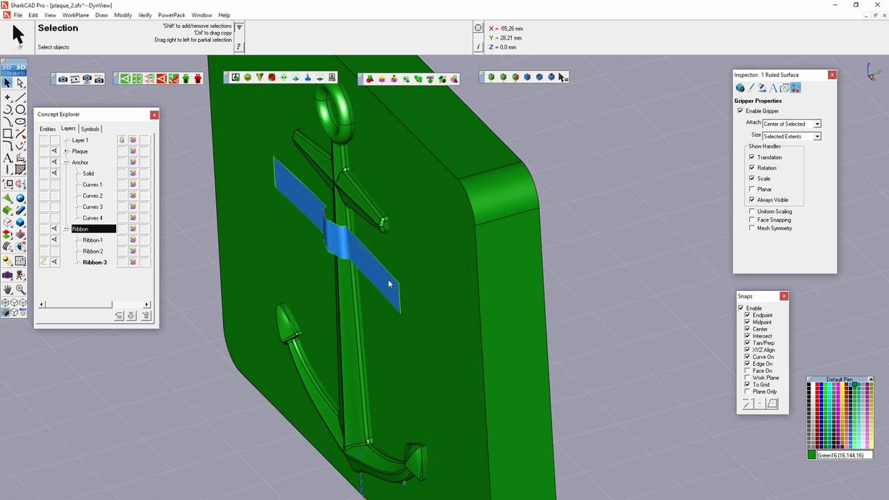
{"action": "middle_click_drag", "start_coordinate": [389, 283], "coordinate": [430, 297]}
Extrude side walls from the ribbon's right and left edges and join their tops
{"action": "left_click", "coordinate": [7, 210]}
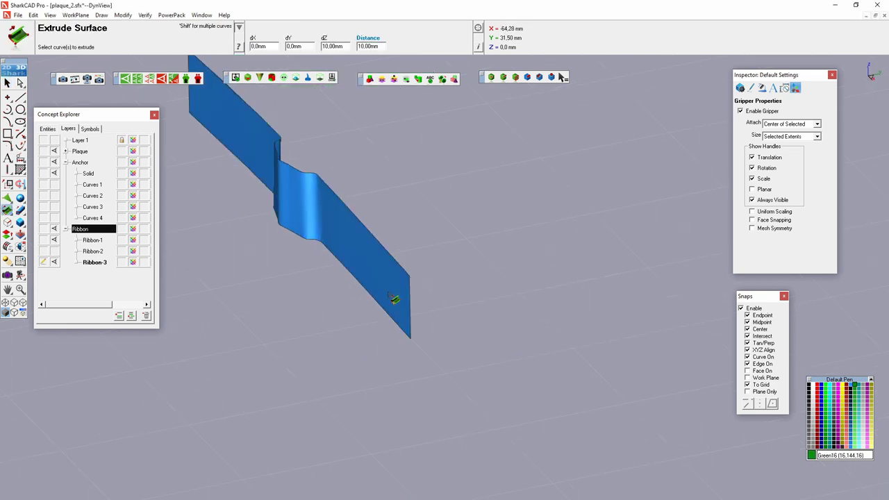
{"action": "left_click", "coordinate": [504, 330]}
{"action": "scroll", "coordinate": [528, 331], "scroll_direction": "down", "scroll_amount": 3}
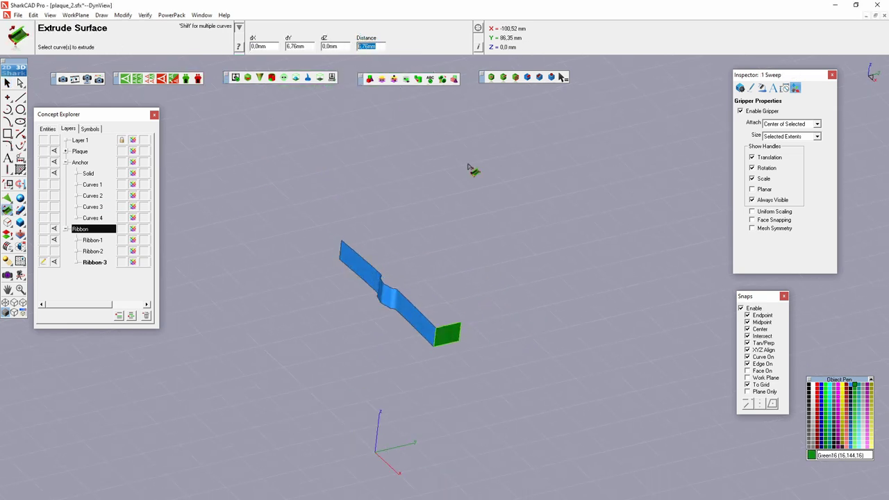
{"action": "scroll", "coordinate": [391, 307], "scroll_direction": "up", "scroll_amount": 3}
{"action": "middle_click_drag", "start_coordinate": [391, 307], "coordinate": [404, 407]}
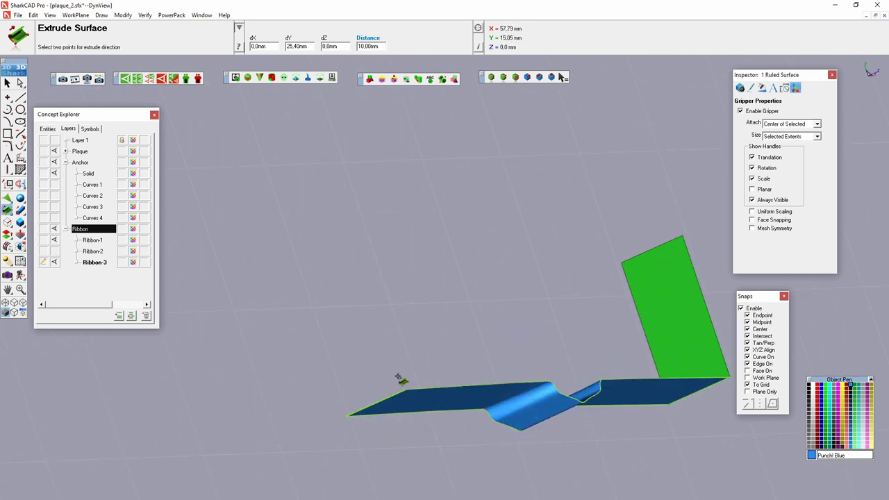
{"action": "left_click", "coordinate": [387, 312]}
{"action": "scroll", "coordinate": [464, 304], "scroll_direction": "down", "scroll_amount": 2}
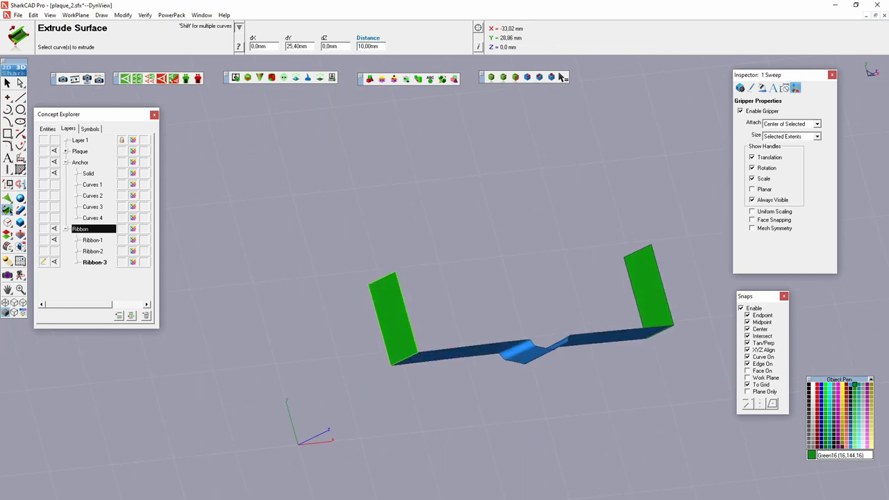
{"action": "left_click", "coordinate": [672, 258]}
{"action": "scroll", "coordinate": [490, 318], "scroll_direction": "up", "scroll_amount": 1}
Cover the remaining open sides to close the ribbon into a block
{"action": "left_click", "coordinate": [32, 212]}
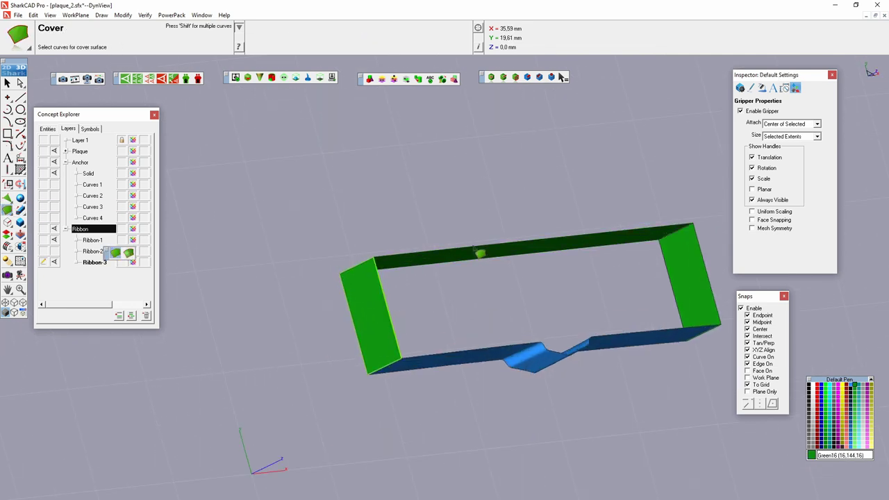
{"action": "middle_click_drag", "start_coordinate": [669, 339], "coordinate": [318, 416]}
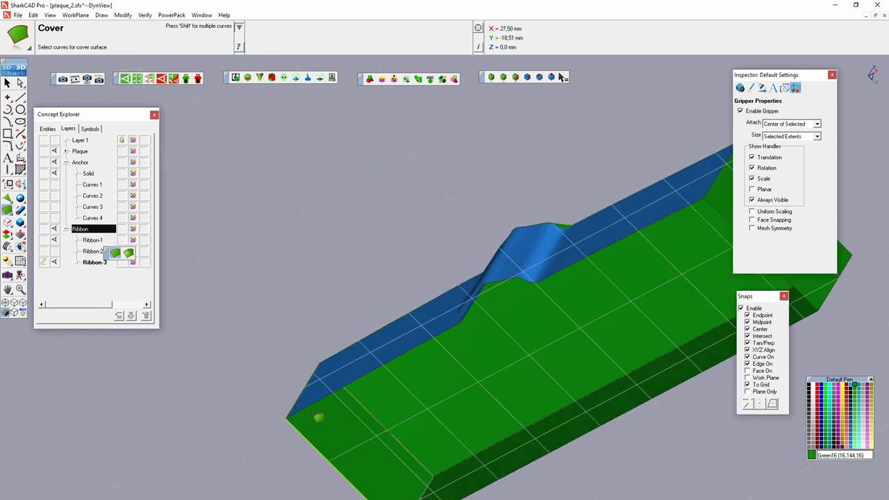
{"action": "scroll", "coordinate": [617, 377], "scroll_direction": "down", "scroll_amount": 3}
{"action": "middle_click_drag", "start_coordinate": [618, 377], "coordinate": [546, 375]}
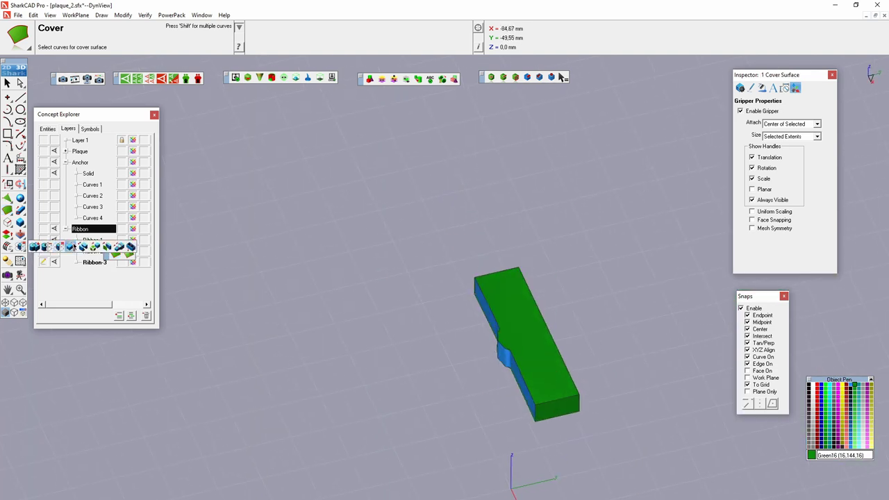
{"action": "mouse_move", "coordinate": [488, 308]}
{"action": "middle_mouse_down"}
{"action": "mouse_move", "coordinate": [532, 354]}
{"action": "mouse_move", "coordinate": [468, 293]}
{"action": "mouse_move", "coordinate": [504, 337]}
{"action": "middle_mouse_up"}
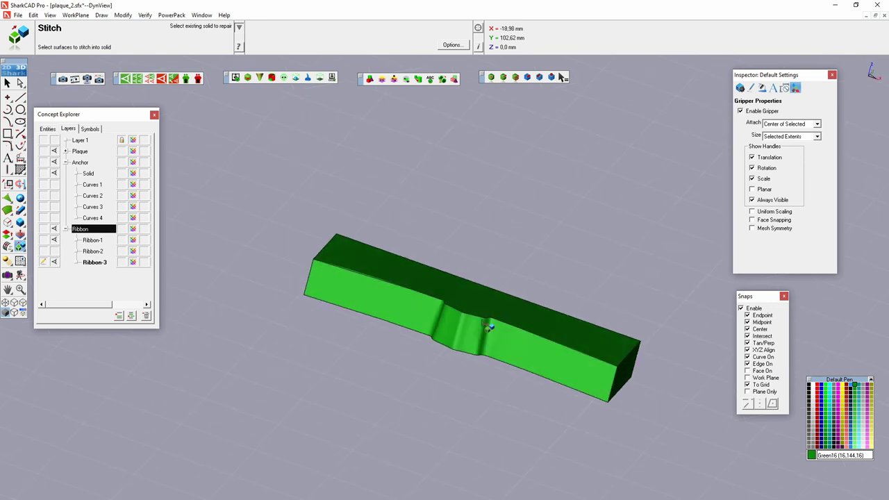
{"action": "scroll", "coordinate": [489, 326], "scroll_direction": "up", "scroll_amount": 3}
Colour the ribbon solid Punch! Blue and select it for a front view
{"action": "left_click", "coordinate": [852, 386]}
{"action": "middle_click_drag", "start_coordinate": [532, 292], "coordinate": [523, 430]}
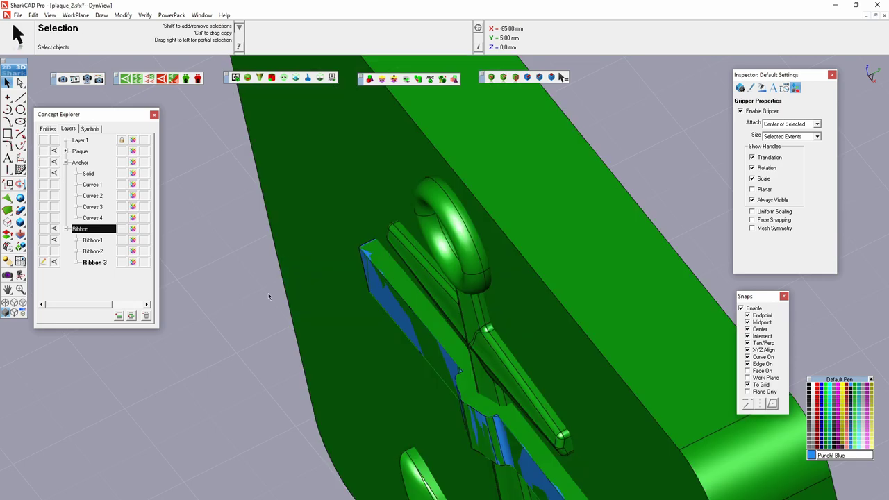
{"action": "mouse_move", "coordinate": [268, 297]}
{"action": "middle_mouse_down"}
{"action": "mouse_move", "coordinate": [416, 361]}
{"action": "mouse_move", "coordinate": [377, 383]}
{"action": "middle_mouse_up"}
{"action": "left_click", "coordinate": [420, 362]}
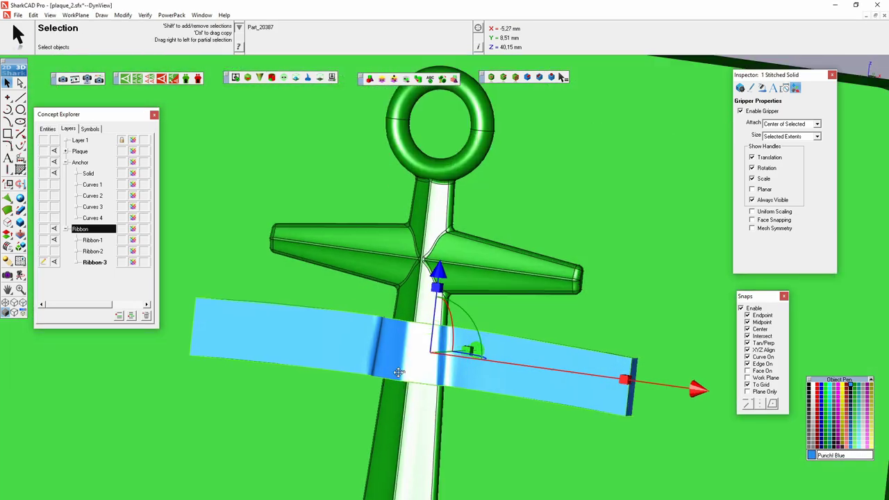
{"action": "scroll", "coordinate": [377, 382], "scroll_direction": "down", "scroll_amount": 5}
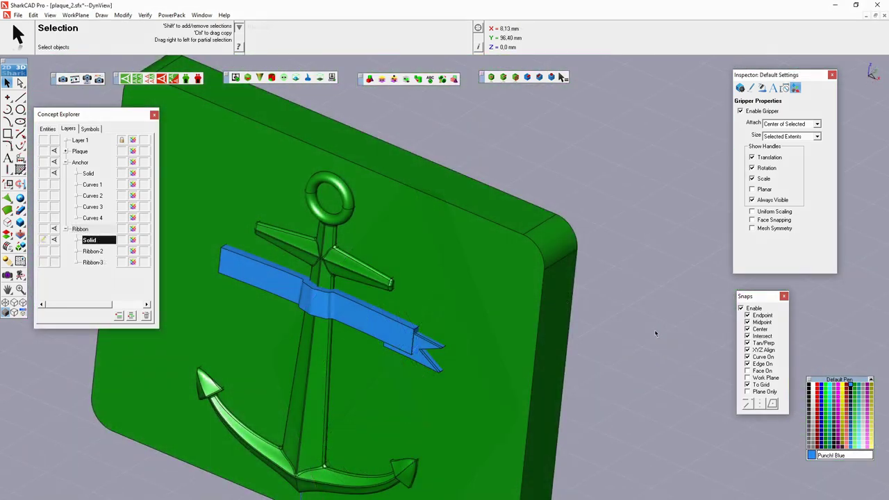
{"action": "right_click", "coordinate": [614, 382]}
Hide the Anchor layer and draw a single trim line below the ribbon's inner end, in wireframe front view
{"action": "left_click", "coordinate": [736, 291]}
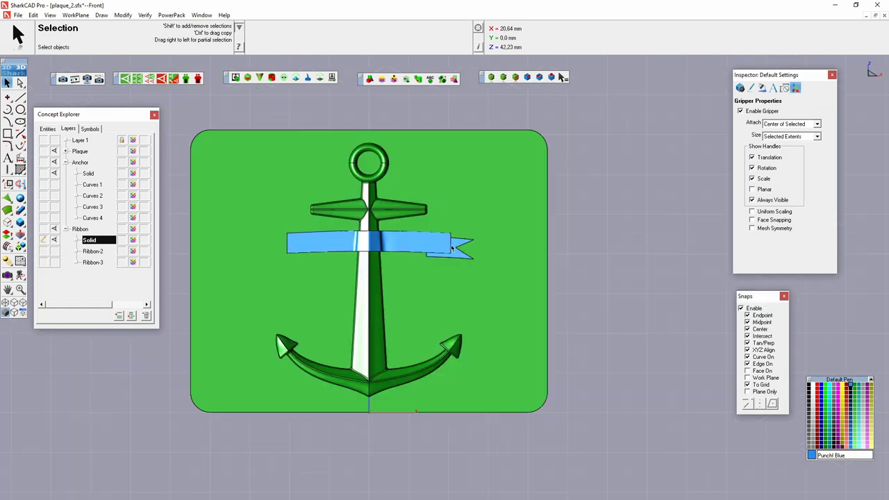
{"action": "left_click", "coordinate": [54, 163]}
{"action": "left_click", "coordinate": [6, 303]}
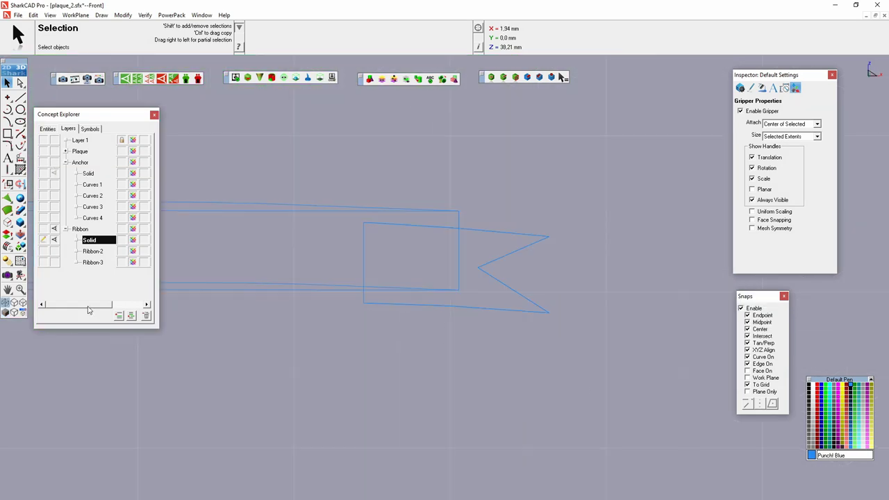
{"action": "left_click", "coordinate": [20, 97]}
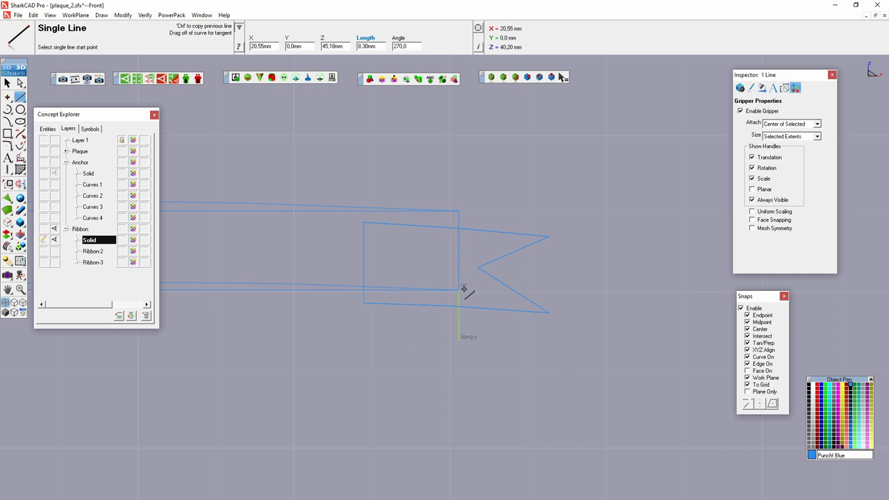
{"action": "left_click", "coordinate": [284, 316]}
{"action": "key", "text": "Escape"}
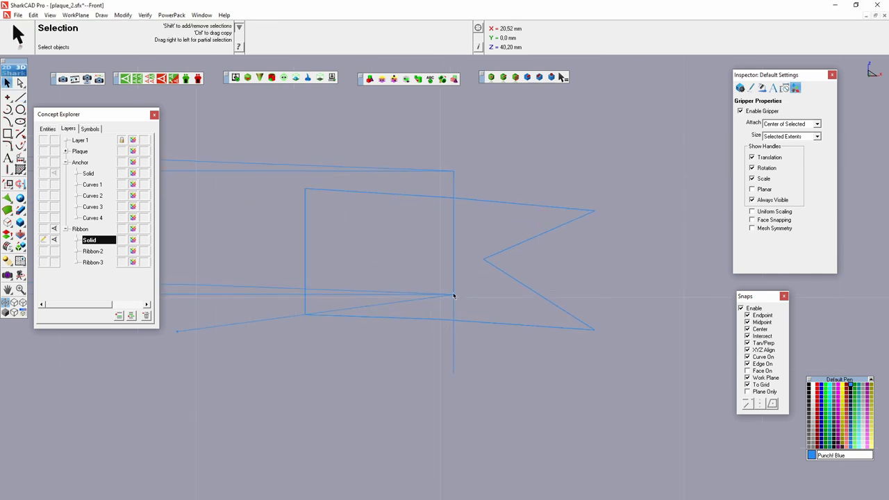
Trim the shaded ribbon solid's end at the drawn line
{"action": "left_click", "coordinate": [6, 313]}
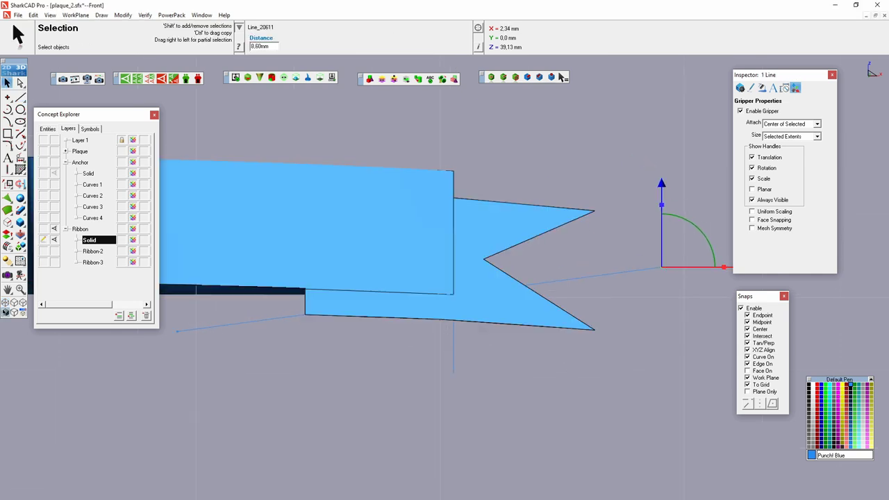
{"action": "right_click", "coordinate": [486, 142]}
{"action": "key", "text": "Escape"}
{"action": "left_click", "coordinate": [72, 247]}
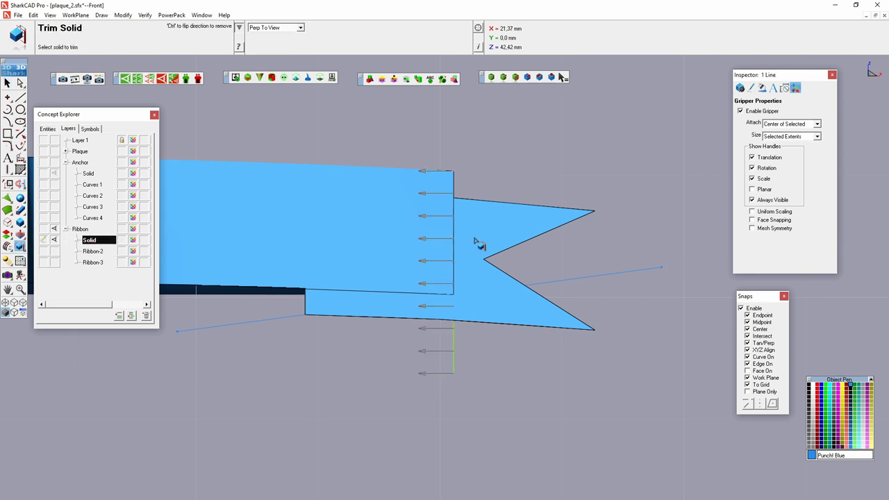
{"action": "left_click", "coordinate": [353, 304]}
{"action": "mouse_move", "coordinate": [353, 305]}
{"action": "middle_mouse_down"}
{"action": "mouse_move", "coordinate": [631, 264]}
{"action": "mouse_move", "coordinate": [278, 381]}
{"action": "middle_mouse_up"}
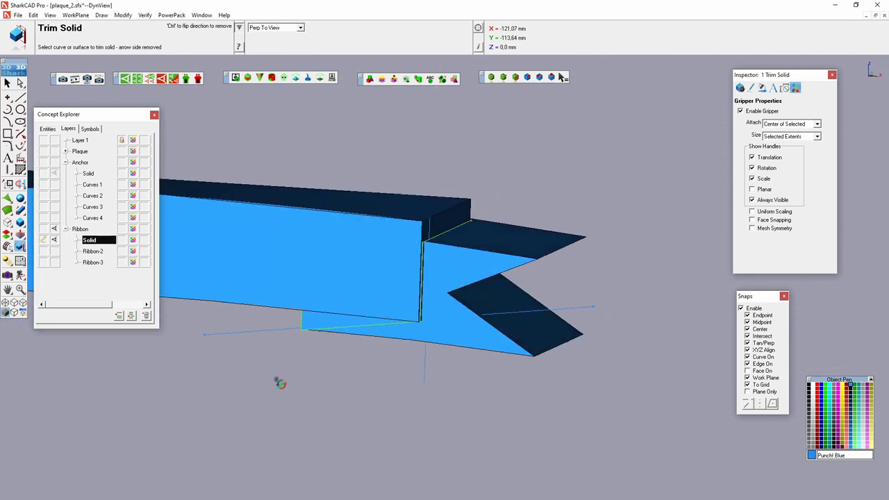
{"action": "left_click", "coordinate": [277, 381]}
Merge the forked tail piece into the ribbon and apply a constant blend to the fold edge
{"action": "left_click", "coordinate": [20, 247]}
{"action": "left_click", "coordinate": [299, 308]}
{"action": "left_click", "coordinate": [297, 308]}
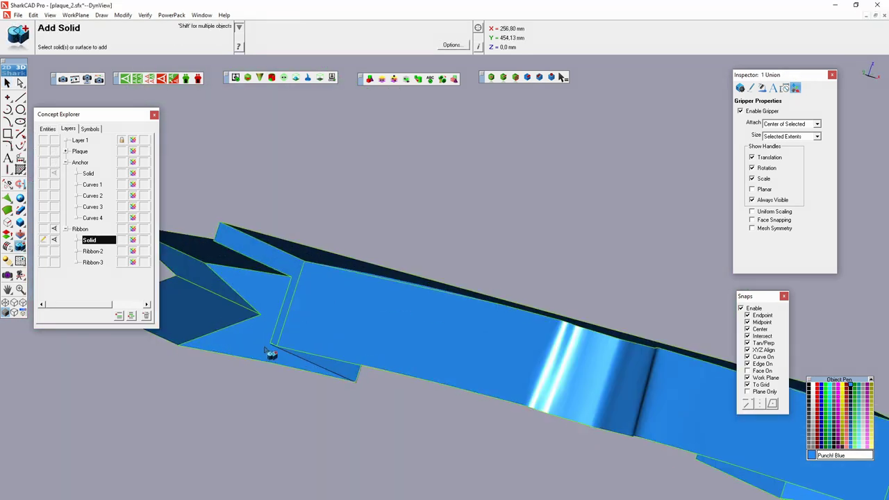
{"action": "middle_click_drag", "start_coordinate": [299, 310], "coordinate": [502, 372]}
{"action": "scroll", "coordinate": [503, 373], "scroll_direction": "up", "scroll_amount": 5}
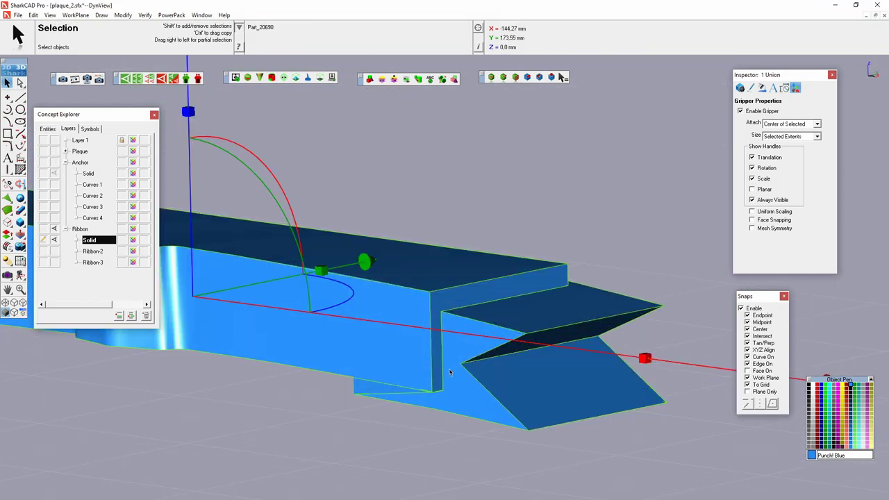
{"action": "left_click", "coordinate": [20, 222]}
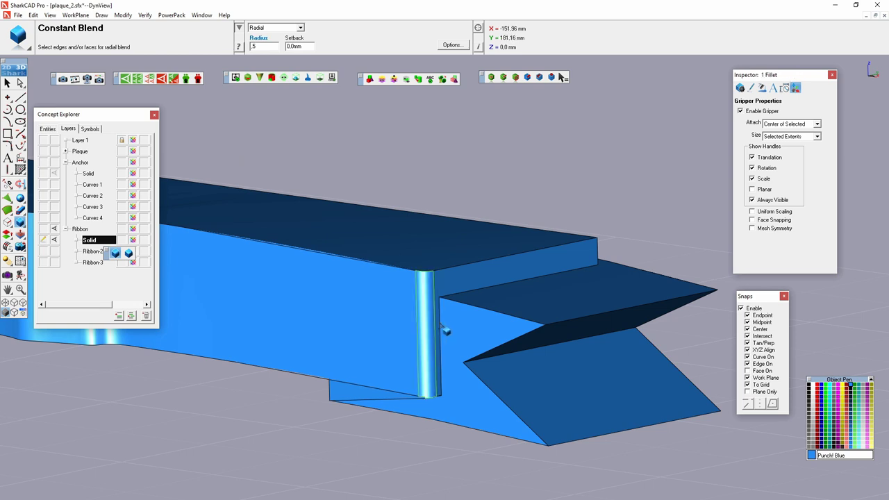
{"action": "mouse_move", "coordinate": [445, 331]}
{"action": "middle_mouse_down"}
{"action": "mouse_move", "coordinate": [421, 369]}
{"action": "mouse_move", "coordinate": [323, 395]}
{"action": "mouse_move", "coordinate": [399, 377]}
{"action": "mouse_move", "coordinate": [427, 411]}
{"action": "mouse_move", "coordinate": [461, 243]}
{"action": "mouse_move", "coordinate": [451, 302]}
{"action": "mouse_move", "coordinate": [391, 311]}
{"action": "mouse_move", "coordinate": [514, 196]}
{"action": "middle_mouse_up"}
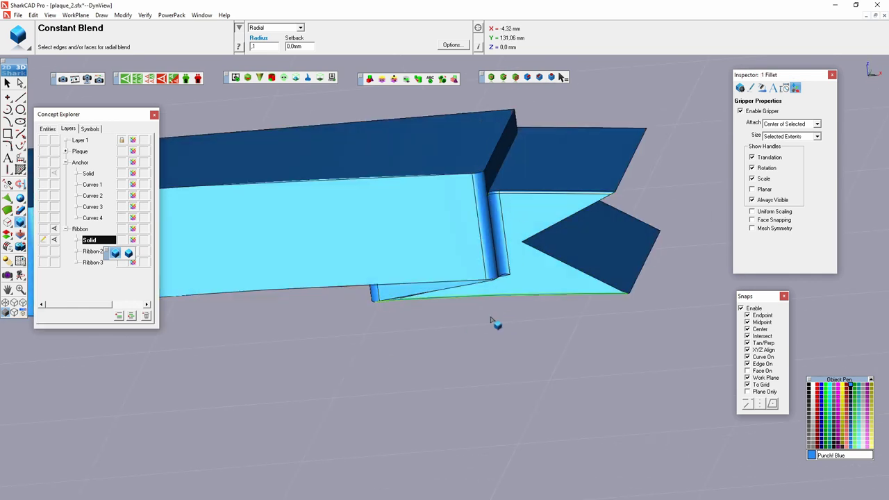
{"action": "mouse_move", "coordinate": [490, 320]}
{"action": "middle_mouse_down"}
{"action": "mouse_move", "coordinate": [463, 230]}
{"action": "mouse_move", "coordinate": [452, 261]}
{"action": "mouse_move", "coordinate": [557, 215]}
{"action": "middle_mouse_up"}
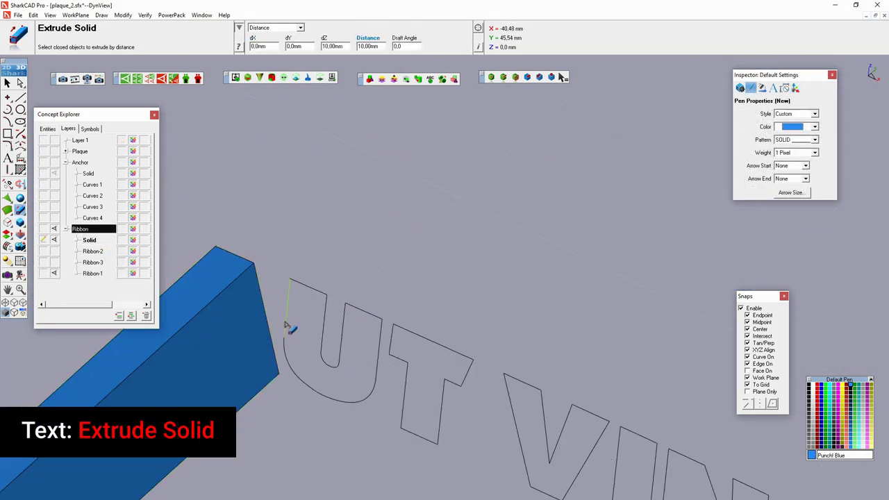
Extrude the U, T, V, I and N letter outlines into raised solids
{"action": "left_click", "coordinate": [324, 294]}
{"action": "left_click", "coordinate": [415, 445]}
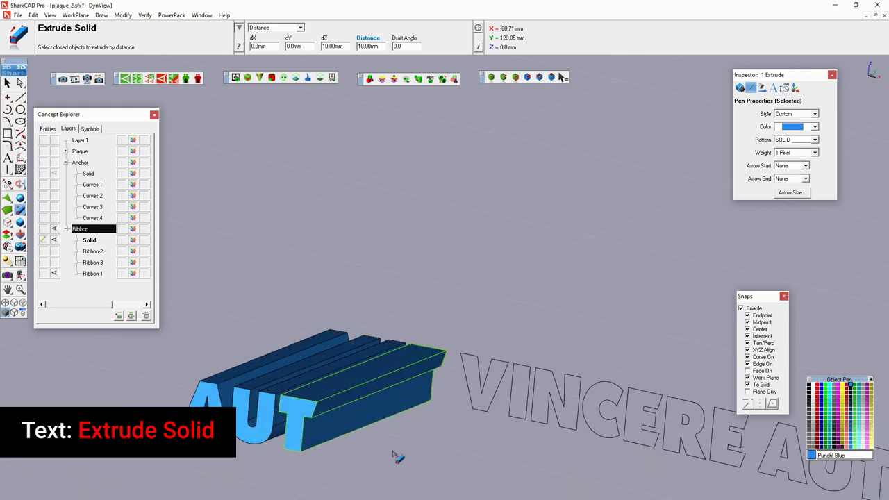
{"action": "scroll", "coordinate": [393, 454], "scroll_direction": "up", "scroll_amount": 3}
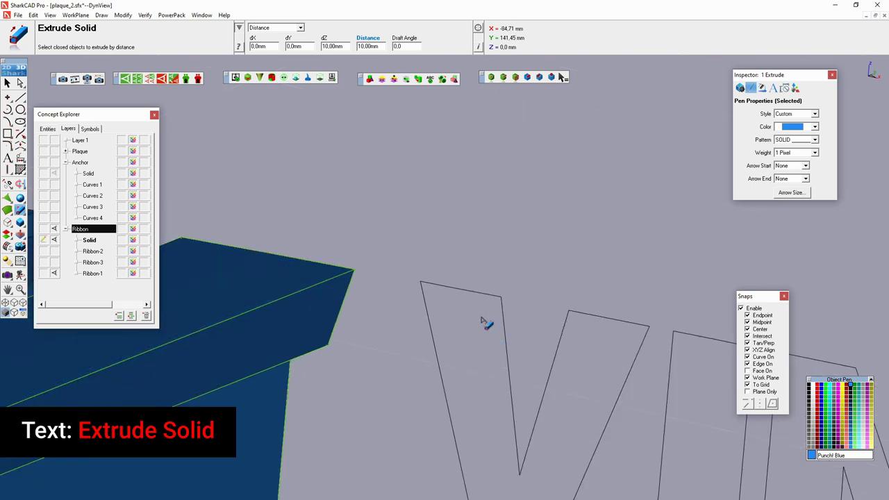
{"action": "left_click", "coordinate": [541, 321]}
{"action": "left_click", "coordinate": [568, 434]}
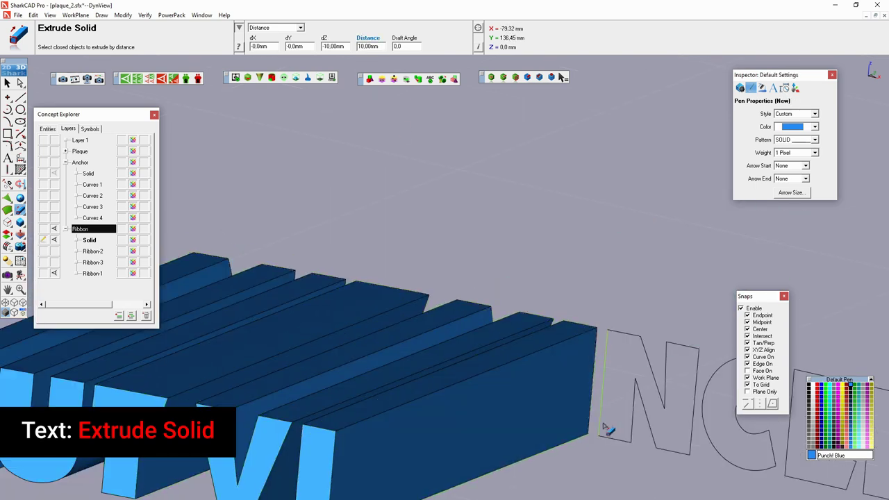
{"action": "left_click", "coordinate": [690, 373]}
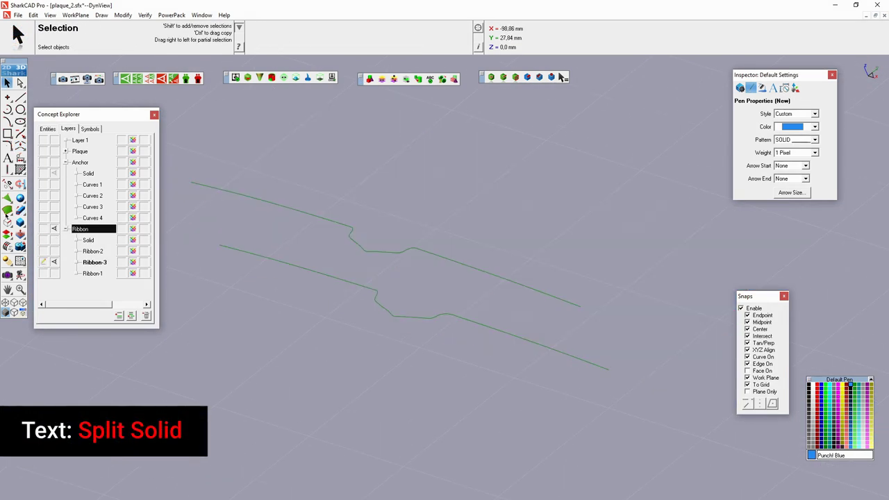
Split along the curves, union the raised text with the ribbon, then deselect
{"action": "left_click", "coordinate": [477, 275]}
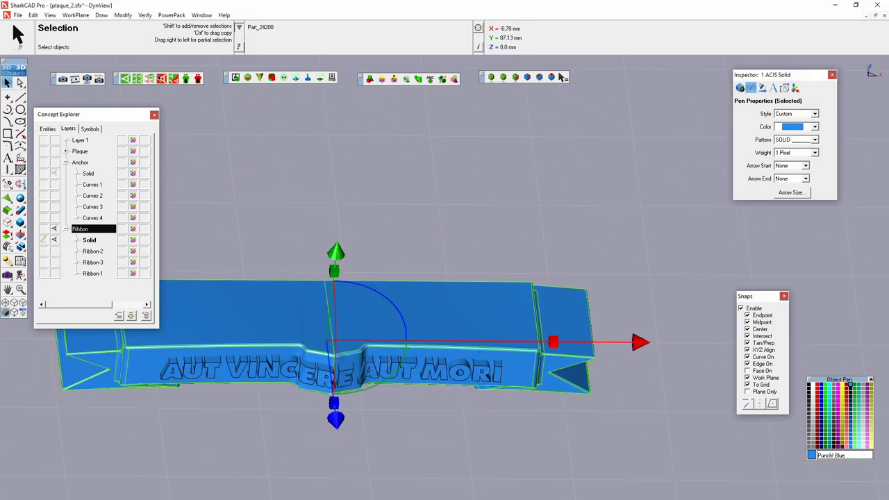
{"action": "left_click", "coordinate": [326, 368]}
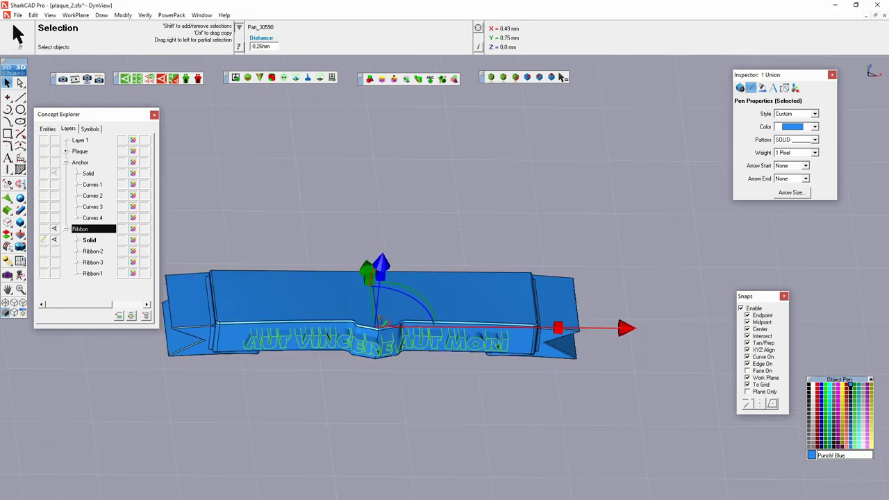
{"action": "mouse_move", "coordinate": [327, 335]}
{"action": "middle_mouse_down"}
{"action": "mouse_move", "coordinate": [350, 298]}
{"action": "mouse_move", "coordinate": [330, 435]}
{"action": "middle_mouse_up"}
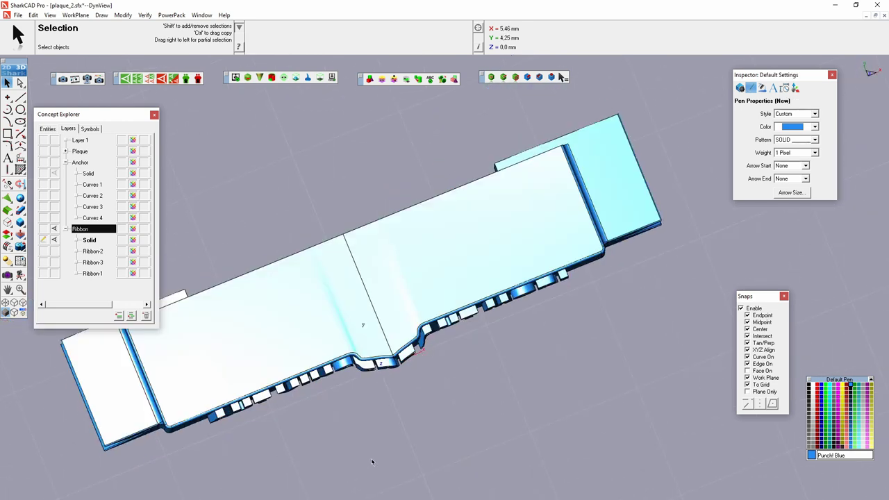
{"action": "left_click", "coordinate": [330, 435]}
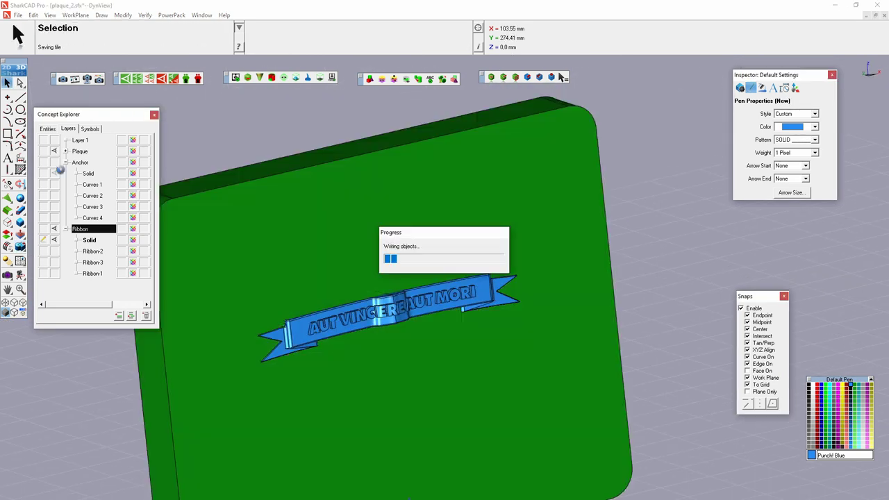
{"action": "mouse_move", "coordinate": [331, 435]}
{"action": "middle_mouse_down"}
{"action": "mouse_move", "coordinate": [606, 279]}
{"action": "mouse_move", "coordinate": [544, 439]}
{"action": "middle_mouse_up"}
{"action": "key", "text": "Escape"}
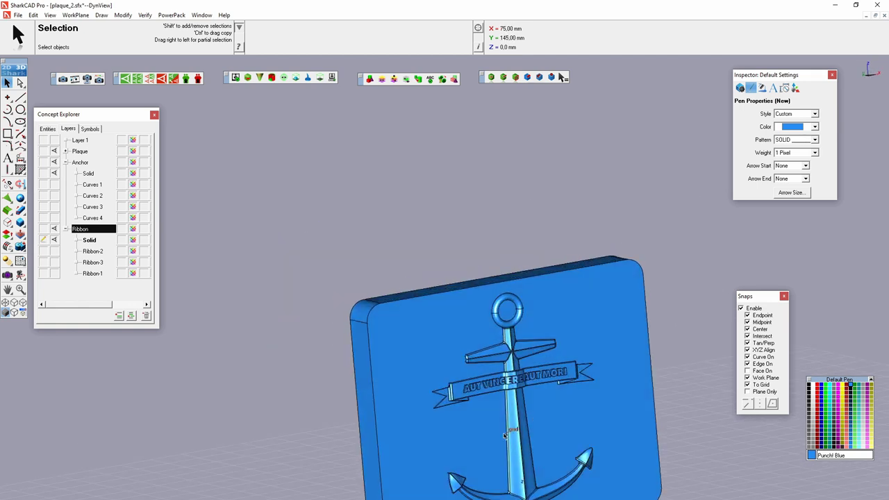
Add a cylinder at the anchor's centre and orbit around the plaque to check it
{"action": "left_click", "coordinate": [414, 339]}
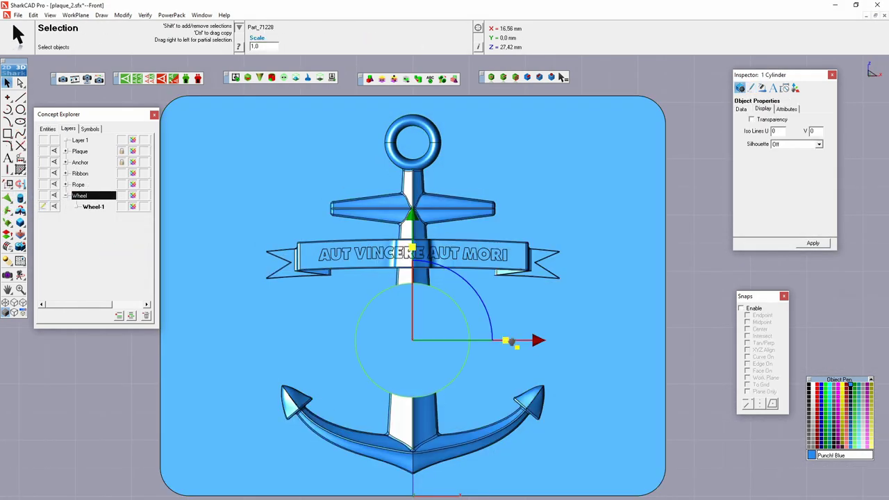
{"action": "middle_click_drag", "start_coordinate": [555, 338], "coordinate": [589, 351]}
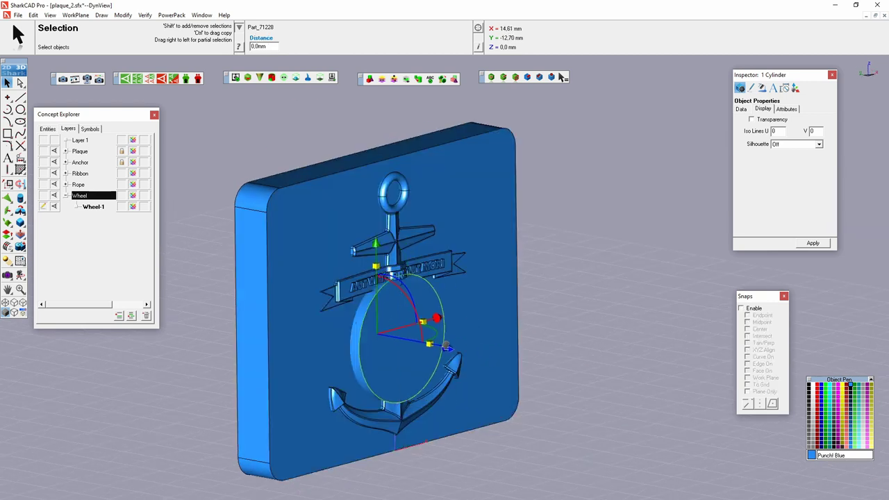
{"action": "scroll", "coordinate": [464, 377], "scroll_direction": "up", "scroll_amount": 3}
{"action": "key", "text": "ctrl+1"}
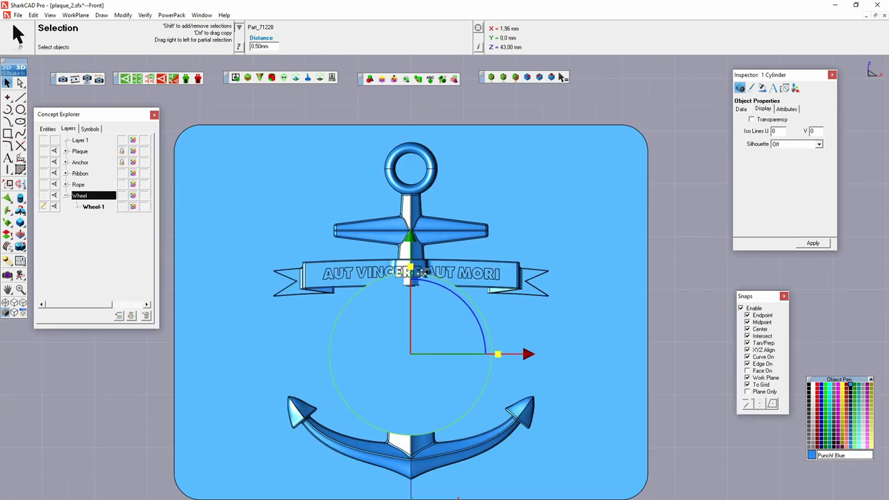
{"action": "middle_click_drag", "start_coordinate": [486, 347], "coordinate": [549, 368]}
{"action": "scroll", "coordinate": [548, 368], "scroll_direction": "down", "scroll_amount": 2}
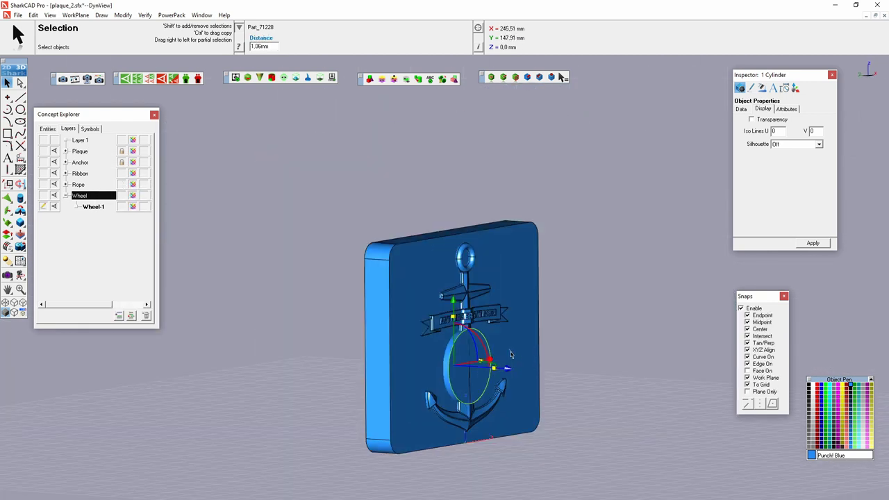
{"action": "scroll", "coordinate": [548, 368], "scroll_direction": "up", "scroll_amount": 3}
{"action": "key", "text": "ctrl+1"}
{"action": "middle_click_drag", "start_coordinate": [470, 363], "coordinate": [410, 352]}
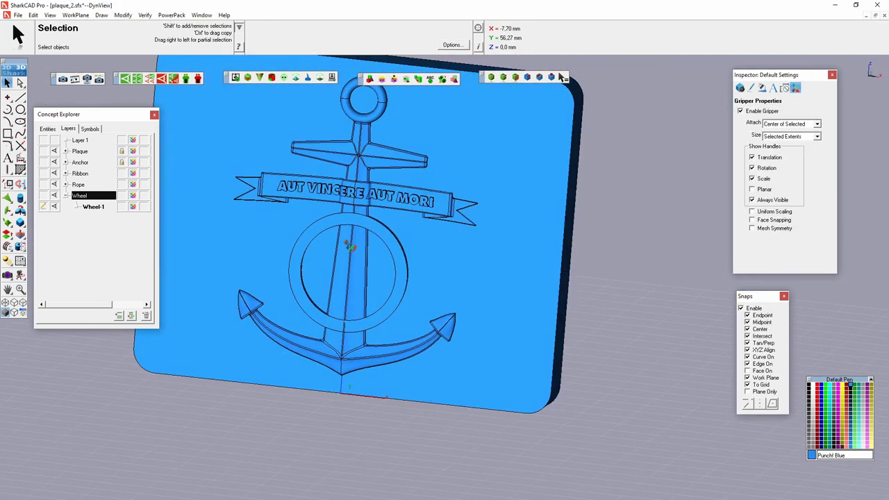
From the front view, place the hub cylinder on the ring's centre snap
{"action": "right_click", "coordinate": [391, 174]}
{"action": "left_click", "coordinate": [516, 307]}
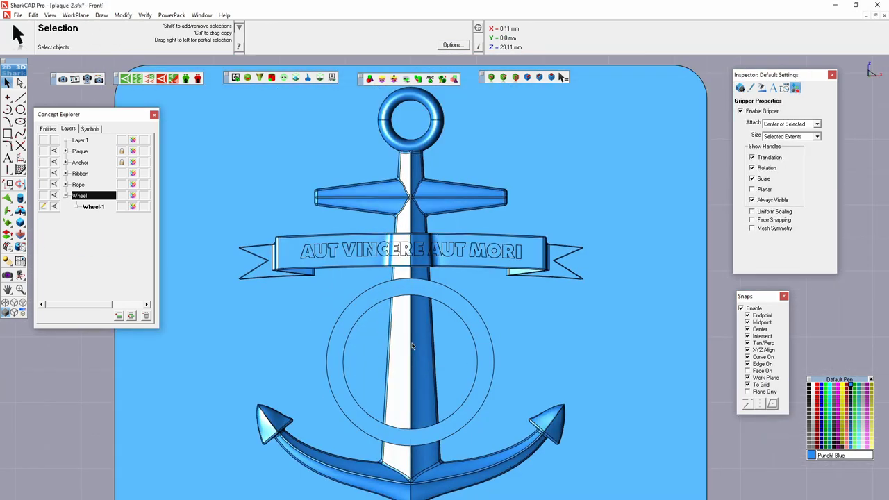
{"action": "left_click", "coordinate": [410, 361]}
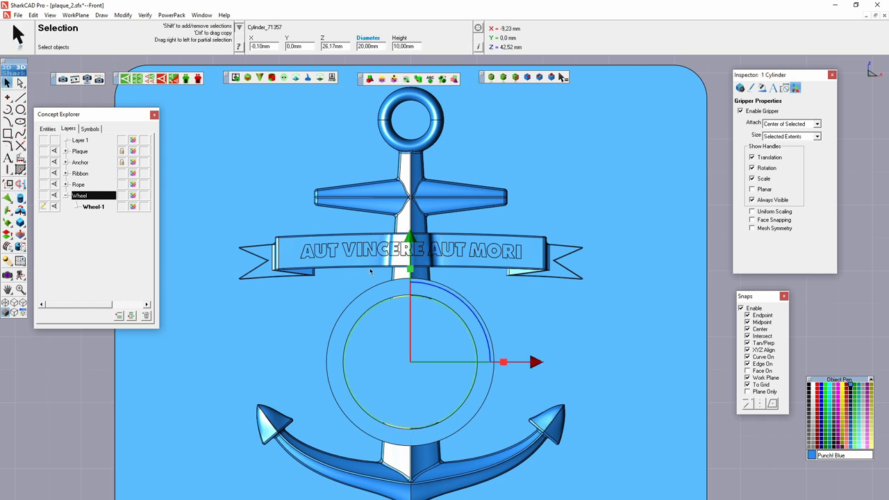
{"action": "left_click", "coordinate": [558, 75]}
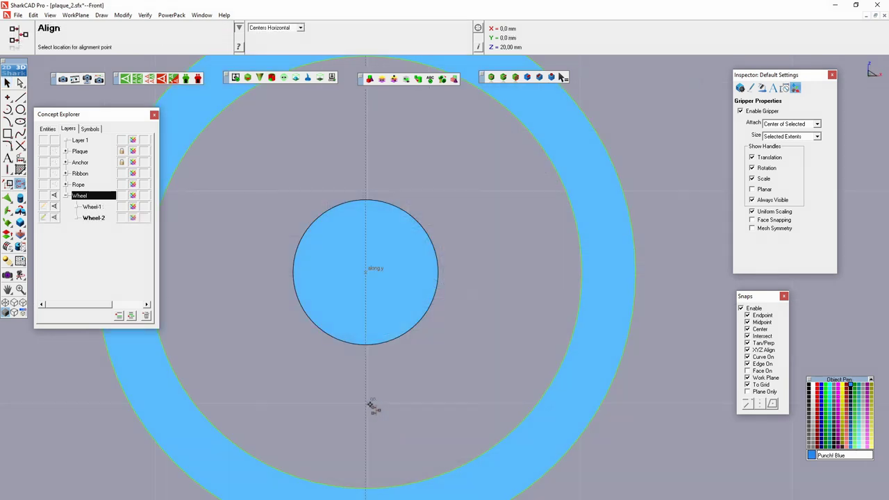
Centre the hub circle in the ring, then draw the spoke profile with a line and 2-point arc, trimming away the excess
{"action": "left_click", "coordinate": [373, 407]}
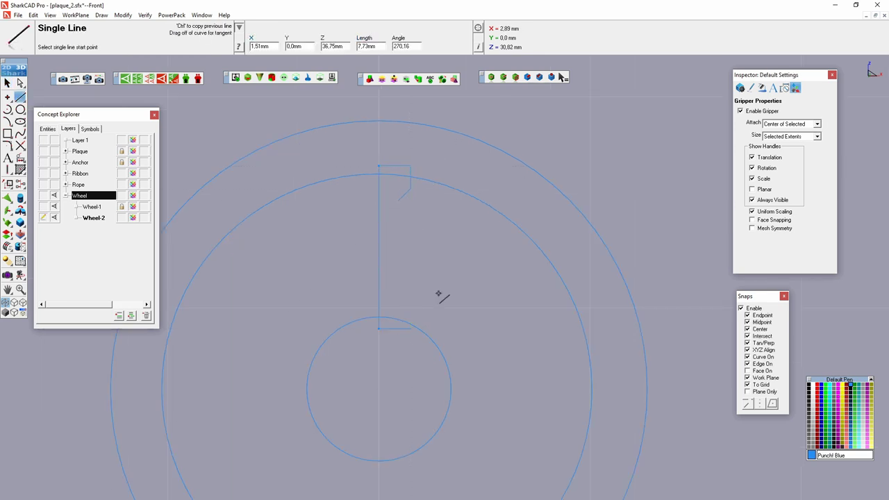
{"action": "left_click", "coordinate": [410, 311]}
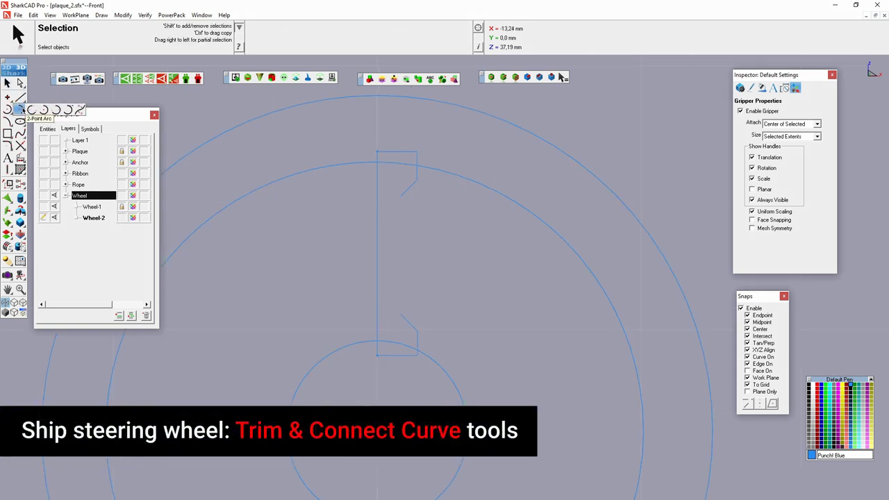
{"action": "left_click", "coordinate": [23, 110]}
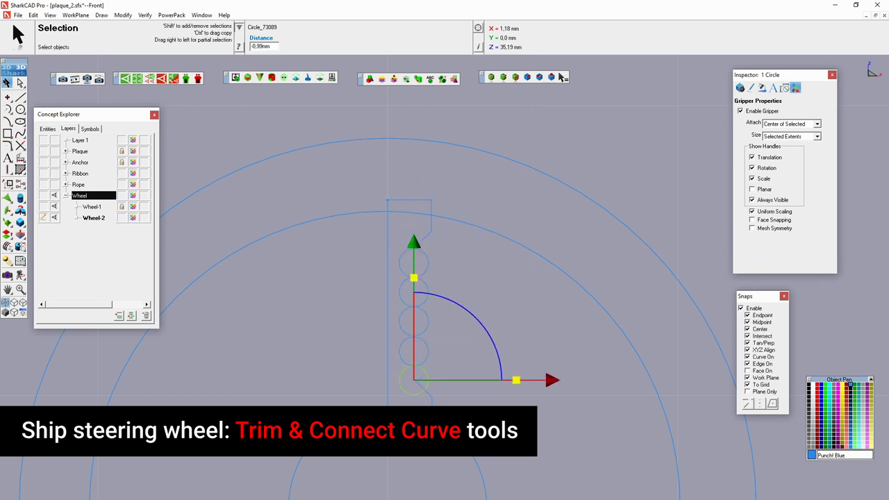
{"action": "left_click", "coordinate": [414, 397], "text": "shift"}
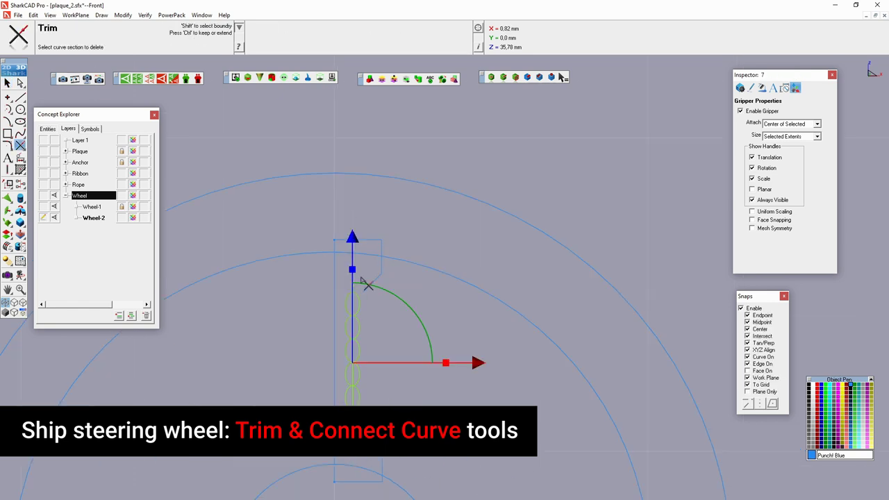
{"action": "left_click", "coordinate": [368, 285]}
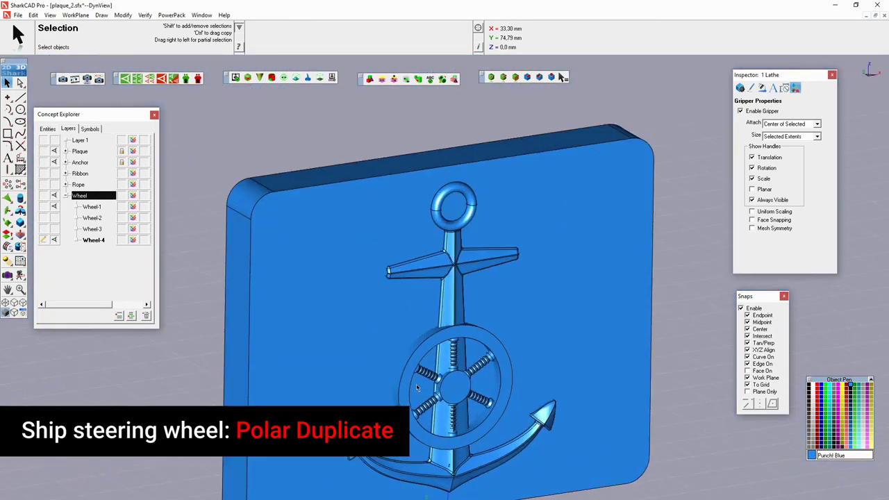
Move the transform origin to the hub centre, then hide the Anchor layer despite unresolved links
{"action": "right_click", "coordinate": [271, 155]}
{"action": "left_click", "coordinate": [305, 382]}
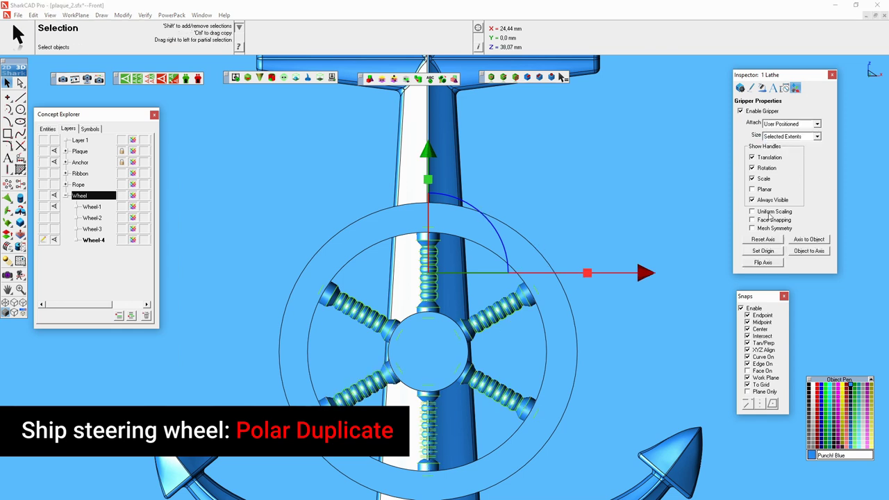
{"action": "left_click", "coordinate": [762, 250]}
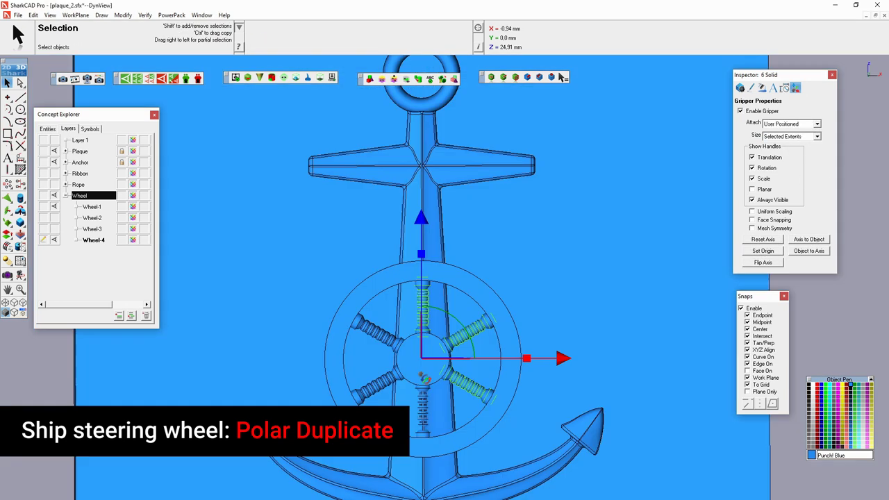
{"action": "left_click", "coordinate": [790, 124]}
{"action": "left_click", "coordinate": [784, 133]}
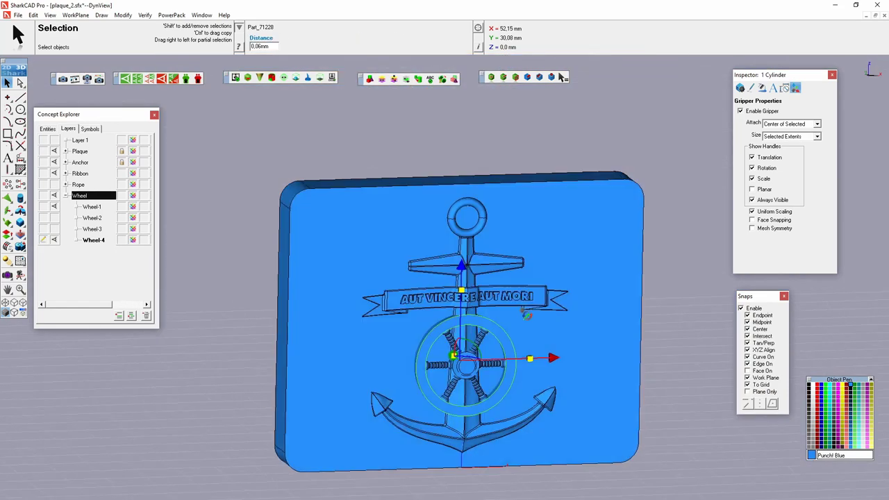
{"action": "left_click", "coordinate": [54, 162]}
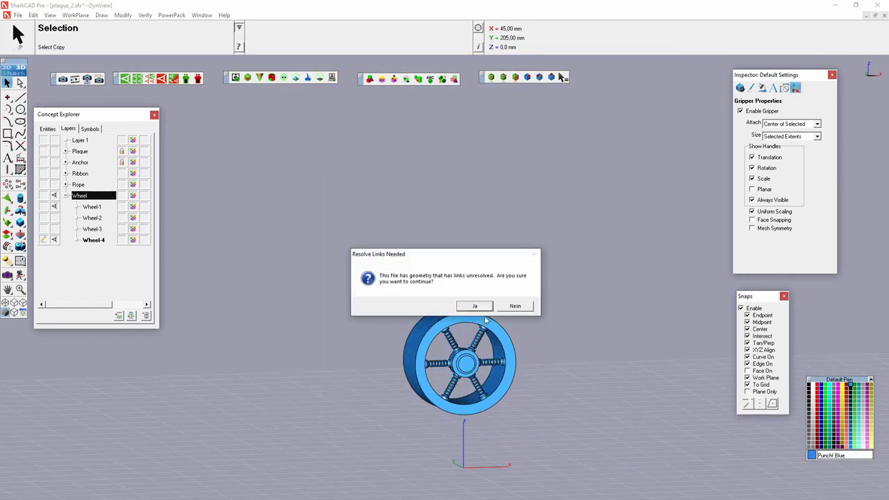
{"action": "left_click", "coordinate": [479, 307]}
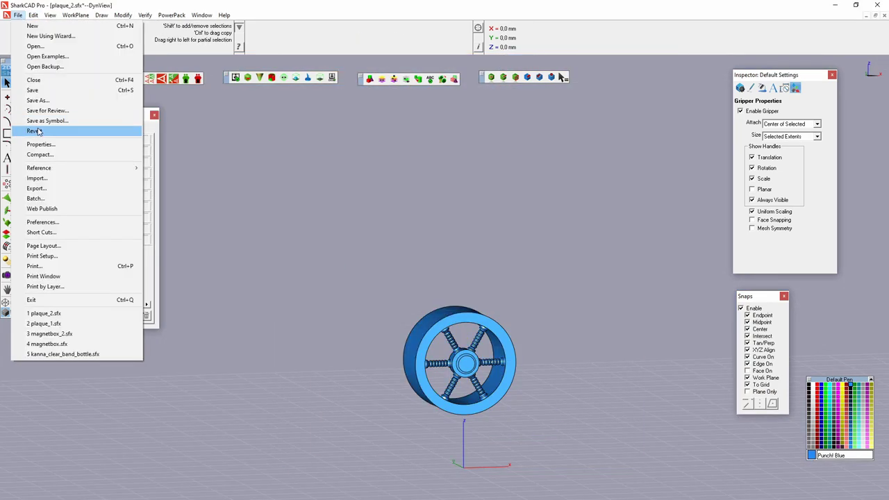
Put the spoke profile on layer Wheel-2
{"action": "left_click", "coordinate": [54, 239]}
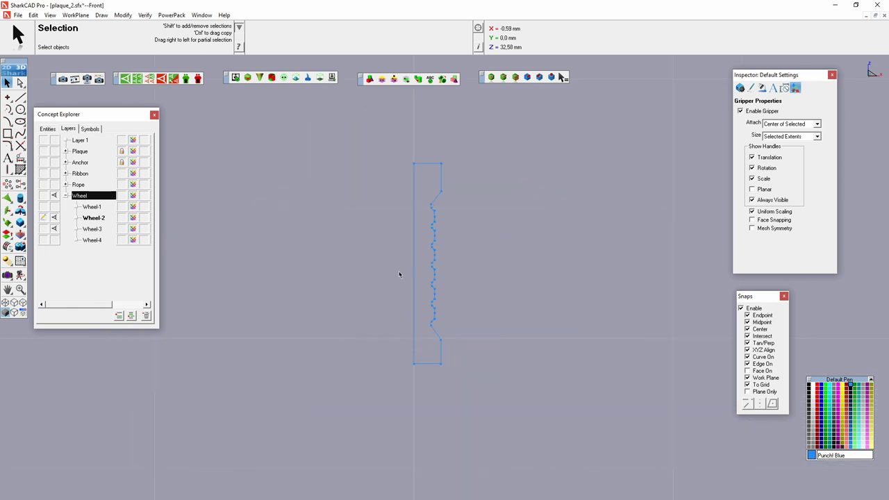
{"action": "right_click", "coordinate": [439, 349]}
{"action": "left_click", "coordinate": [597, 417]}
{"action": "left_click", "coordinate": [247, 206]}
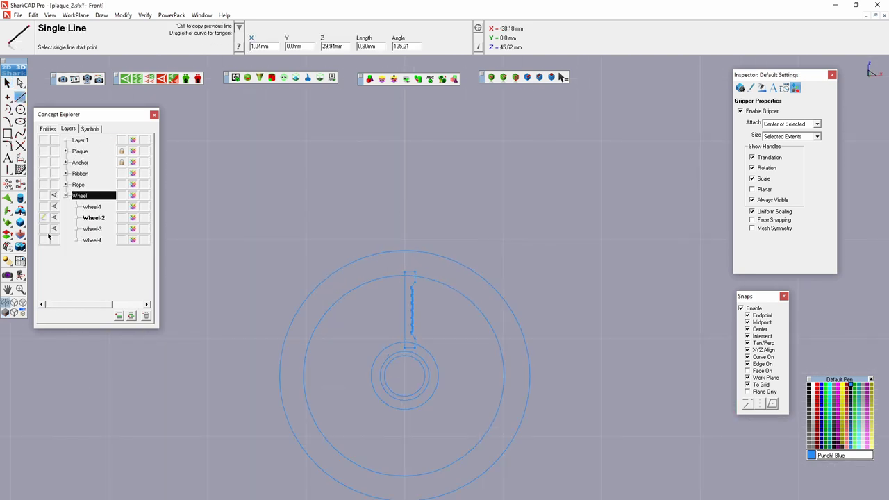
Draw the knob profile on the rim from lines and an interpolated spline
{"action": "key", "text": "Escape"}
{"action": "scroll", "coordinate": [417, 226], "scroll_direction": "up", "scroll_amount": 3}
{"action": "left_click", "coordinate": [421, 223]}
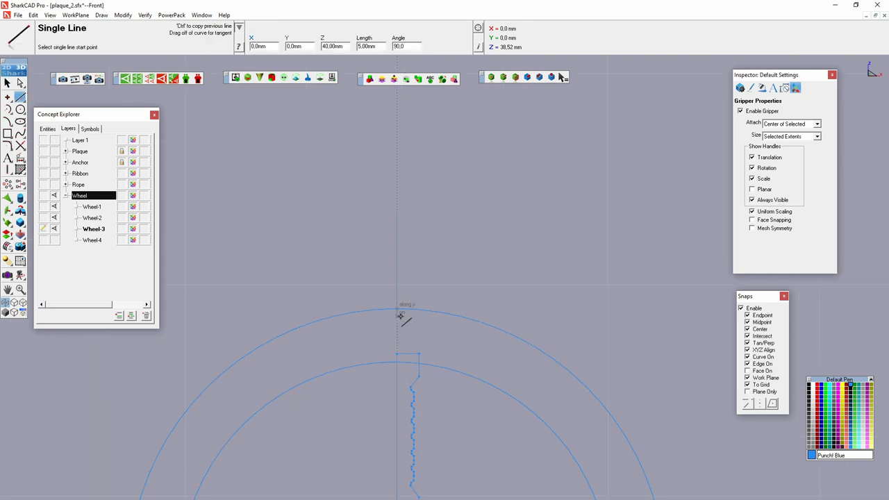
{"action": "left_click", "coordinate": [447, 306]}
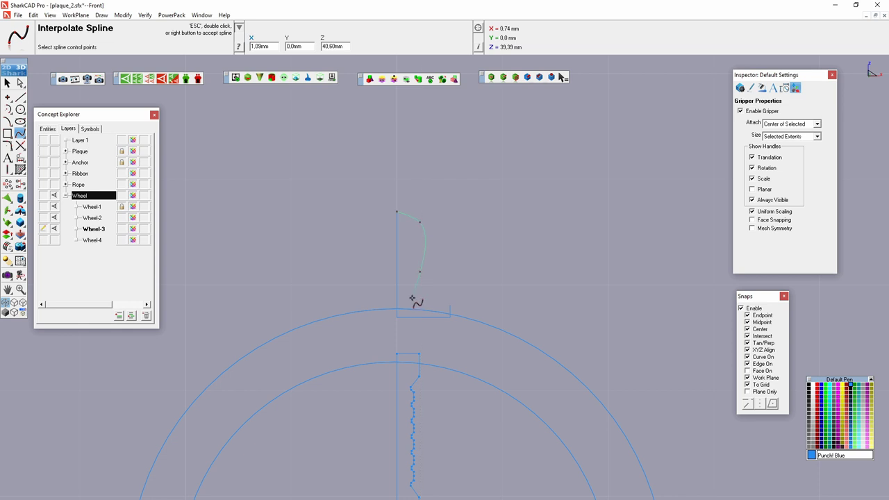
{"action": "scroll", "coordinate": [414, 301], "scroll_direction": "up", "scroll_amount": 3}
{"action": "key", "text": "Escape"}
{"action": "left_click", "coordinate": [364, 207]}
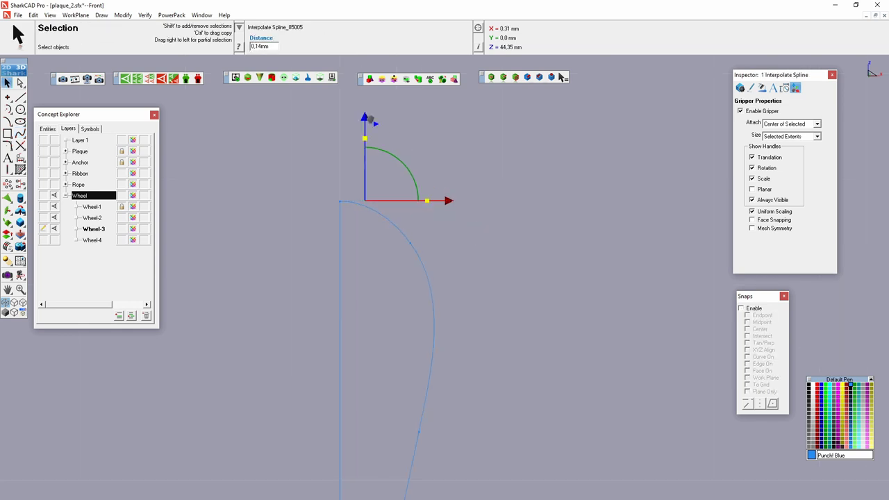
{"action": "scroll", "coordinate": [417, 298], "scroll_direction": "down", "scroll_amount": 5}
{"action": "scroll", "coordinate": [417, 298], "scroll_direction": "up", "scroll_amount": 4}
{"action": "left_click", "coordinate": [418, 307]}
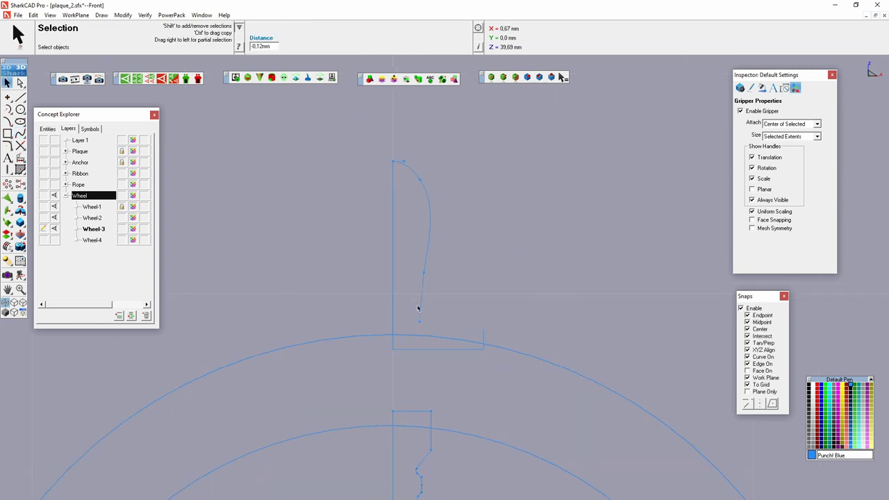
{"action": "left_click", "coordinate": [495, 375]}
{"action": "scroll", "coordinate": [486, 368], "scroll_direction": "down", "scroll_amount": 3}
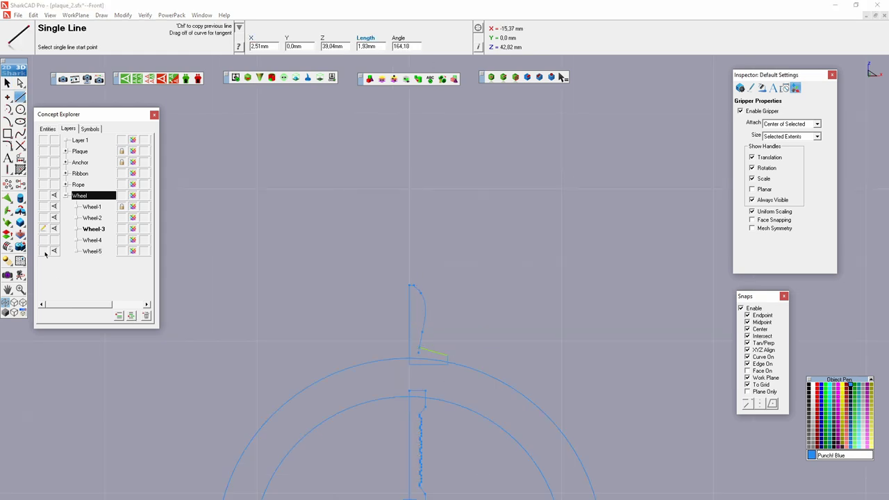
On layer Wheel-5, lathe the knob profile into a solid
{"action": "left_click", "coordinate": [43, 250]}
{"action": "left_click", "coordinate": [20, 209]}
{"action": "left_click", "coordinate": [421, 320]}
Orbit around the revolved knob to inspect it, then clear the selection
{"action": "middle_click_drag", "start_coordinate": [417, 334], "coordinate": [343, 319]}
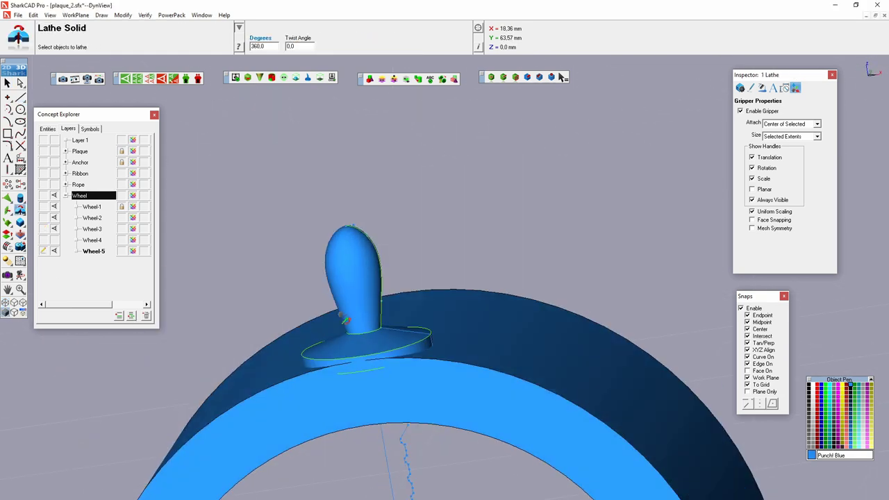
{"action": "key", "text": "Escape"}
{"action": "scroll", "coordinate": [435, 352], "scroll_direction": "up", "scroll_amount": 3}
{"action": "left_click", "coordinate": [319, 362]}
{"action": "scroll", "coordinate": [319, 362], "scroll_direction": "down", "scroll_amount": 3}
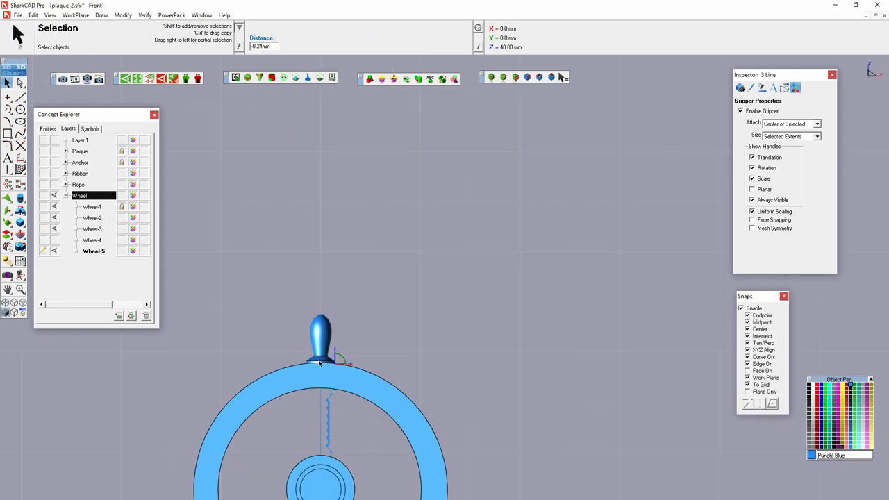
{"action": "scroll", "coordinate": [306, 343], "scroll_direction": "up", "scroll_amount": 2}
{"action": "left_click", "coordinate": [295, 327]}
{"action": "scroll", "coordinate": [312, 347], "scroll_direction": "down", "scroll_amount": 3}
{"action": "middle_click_drag", "start_coordinate": [313, 389], "coordinate": [347, 375]}
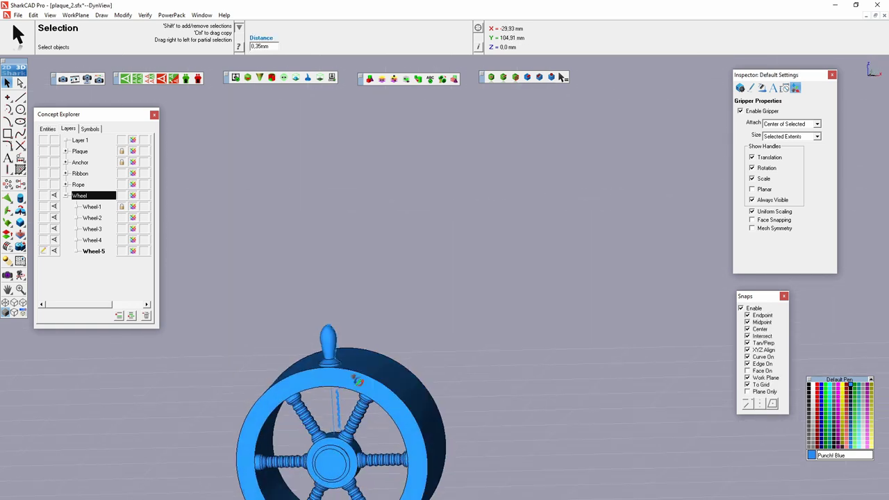
{"action": "left_click", "coordinate": [55, 228]}
{"action": "scroll", "coordinate": [319, 333], "scroll_direction": "up", "scroll_amount": 5}
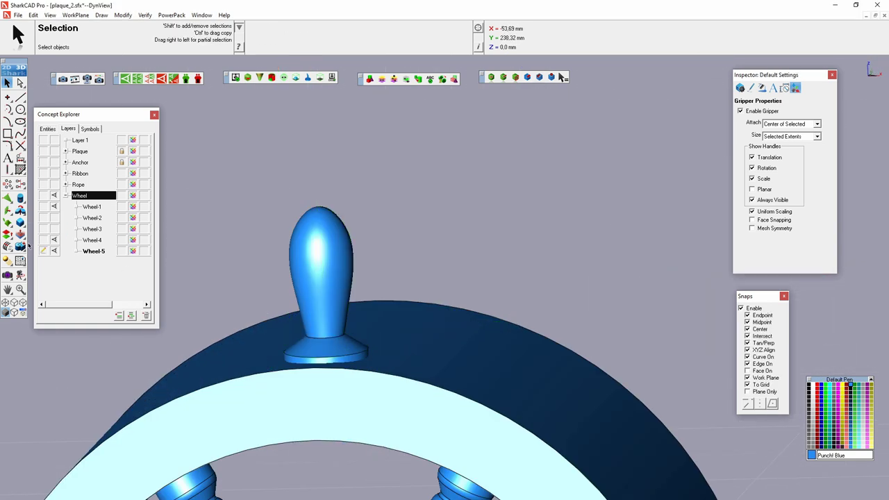
{"action": "middle_click_drag", "start_coordinate": [416, 348], "coordinate": [476, 412]}
{"action": "key", "text": "Escape"}
{"action": "scroll", "coordinate": [322, 295], "scroll_direction": "down", "scroll_amount": 5}
Polar-duplicate the knob 6 times around the rim, union the solids, and rotate the wheel
{"action": "left_click", "coordinate": [321, 295]}
{"action": "right_click", "coordinate": [357, 264]}
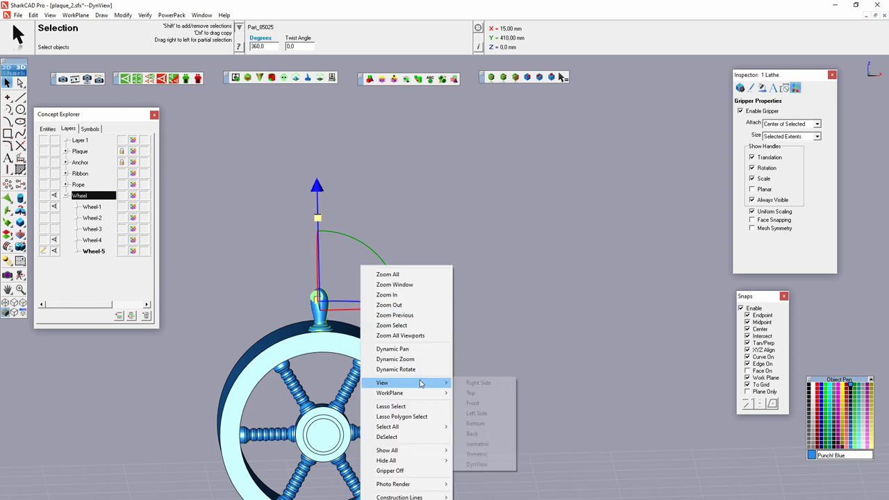
{"action": "left_click", "coordinate": [479, 389]}
{"action": "left_click", "coordinate": [595, 280]}
{"action": "key", "text": "ctrl+shift+a"}
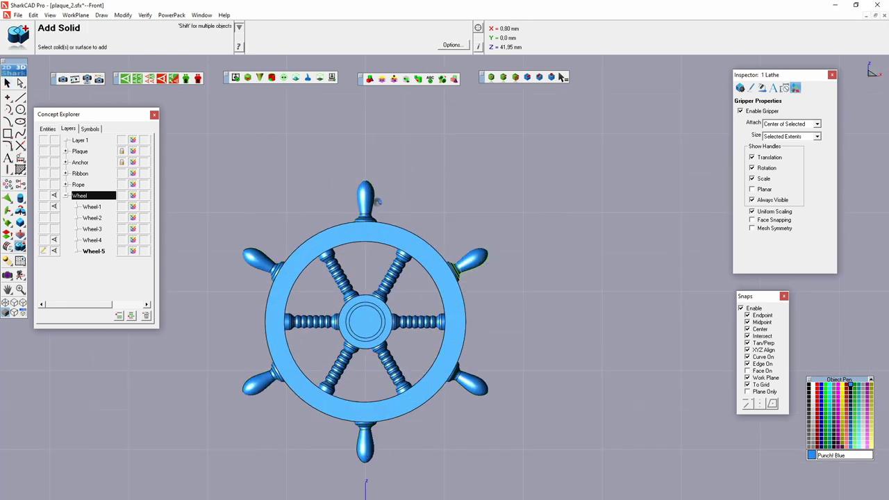
{"action": "left_click_drag", "start_coordinate": [417, 264], "coordinate": [445, 291]}
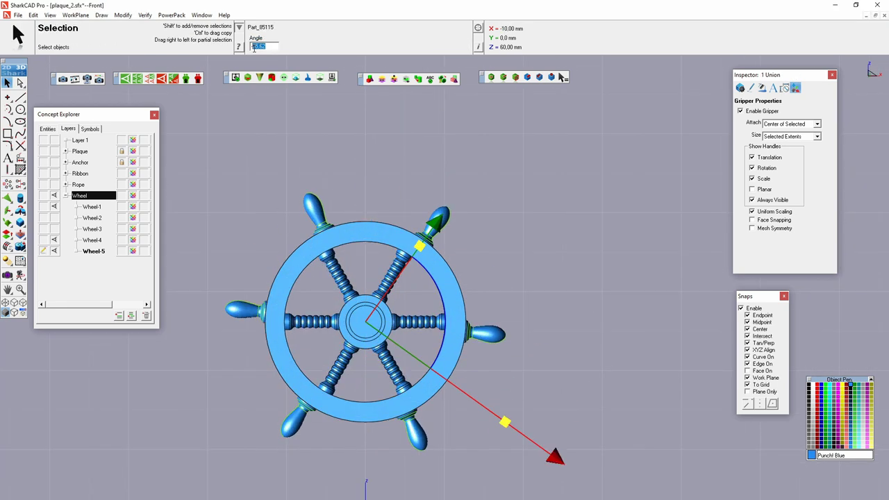
{"action": "key", "text": "Escape"}
{"action": "middle_click_drag", "start_coordinate": [426, 287], "coordinate": [117, 239]}
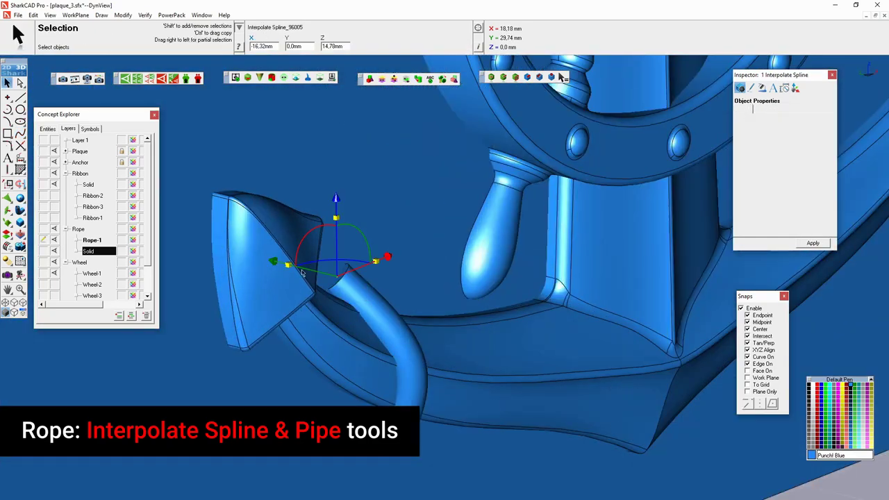
In wireframe, add a spline point to the rope over the anchor's left arm, then check it from Left Side view
{"action": "middle_click_drag", "start_coordinate": [400, 464], "coordinate": [427, 388]}
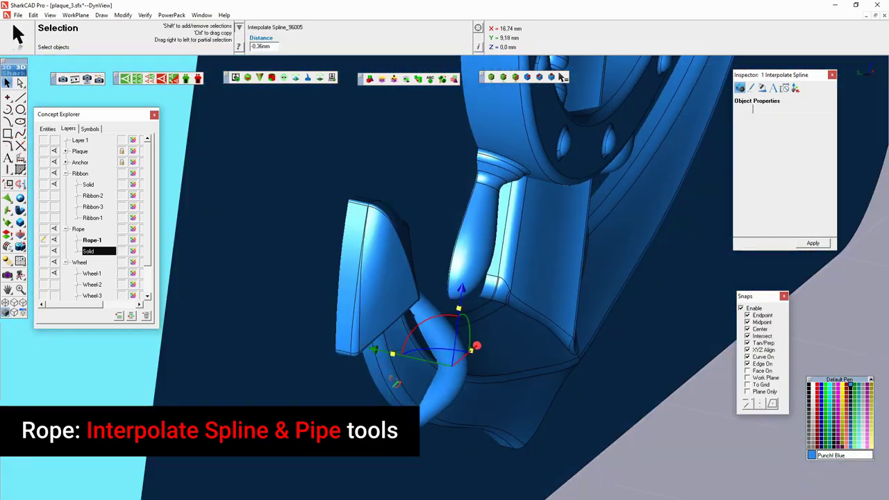
{"action": "left_click", "coordinate": [561, 77]}
{"action": "left_click", "coordinate": [7, 133]}
{"action": "left_click", "coordinate": [20, 133]}
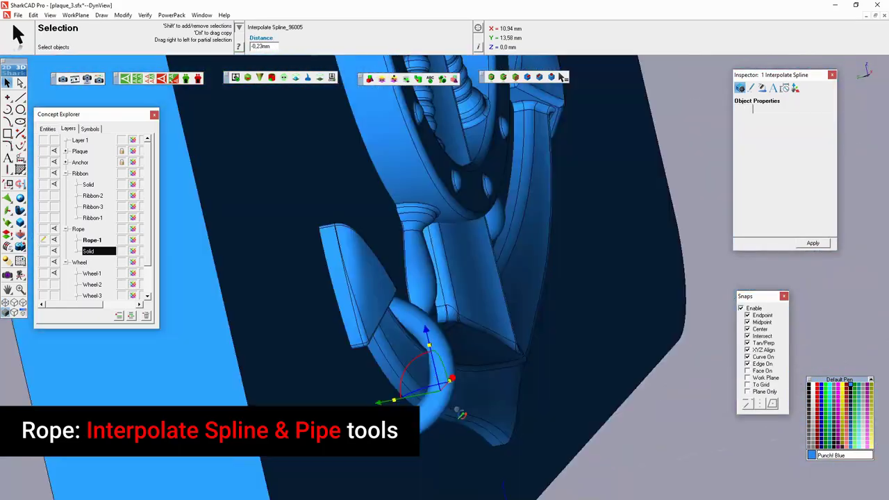
{"action": "middle_click_drag", "start_coordinate": [512, 472], "coordinate": [512, 414]}
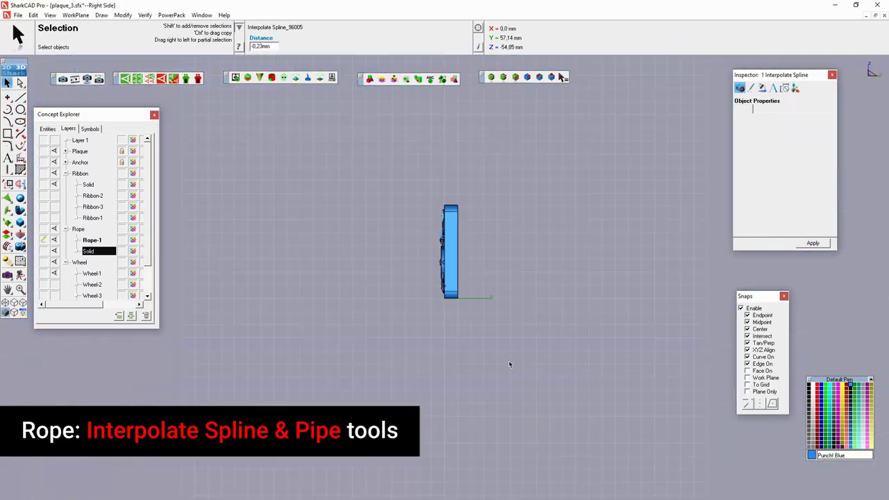
{"action": "right_click", "coordinate": [241, 58]}
{"action": "left_click", "coordinate": [389, 224]}
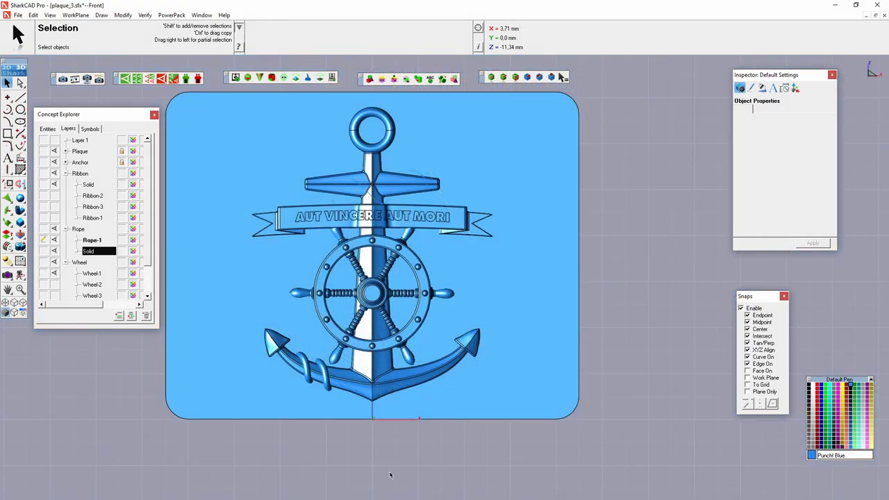
Zoom the view in
{"action": "scroll", "coordinate": [397, 370], "scroll_direction": "up", "scroll_amount": 4}
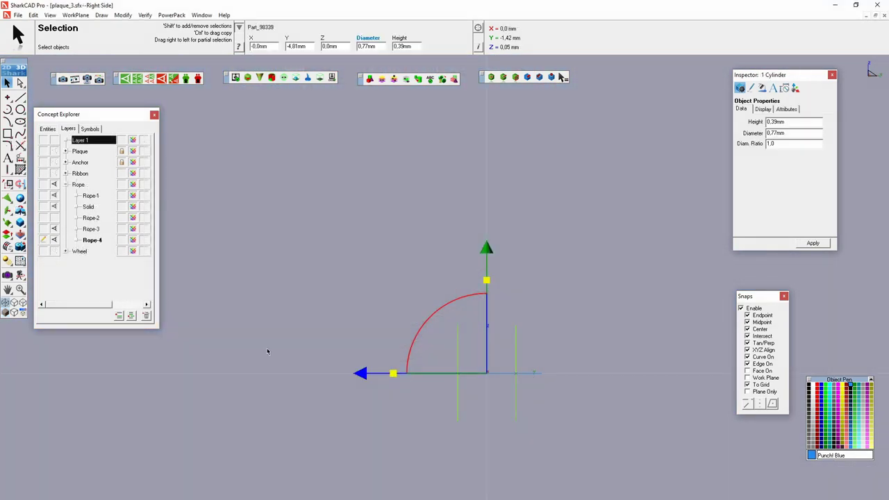
Scale up the rounded torus around the cylinder and switch to the side view
{"action": "middle_click_drag", "start_coordinate": [486, 312], "coordinate": [409, 351]}
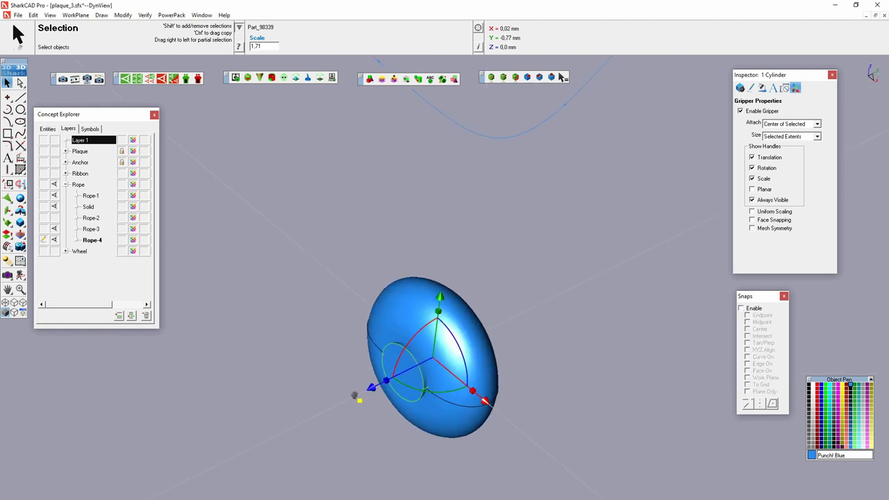
{"action": "key", "text": "Escape"}
{"action": "scroll", "coordinate": [384, 370], "scroll_direction": "down", "scroll_amount": 5}
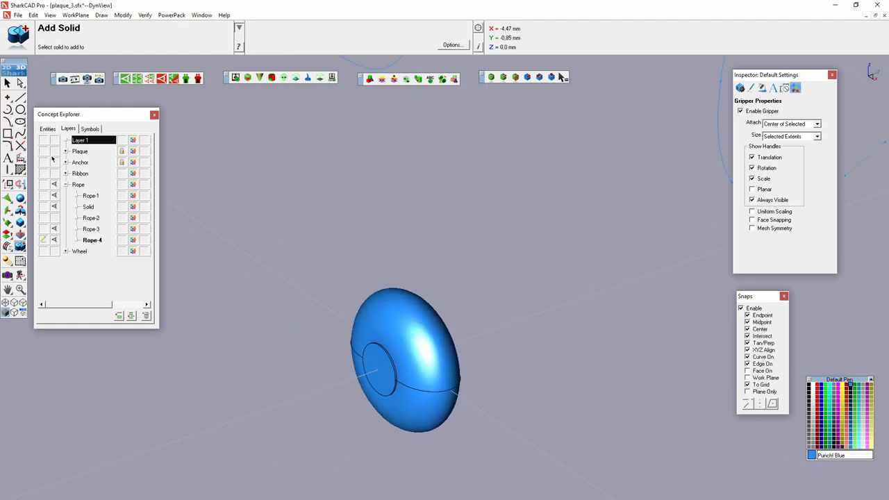
{"action": "left_click", "coordinate": [336, 384]}
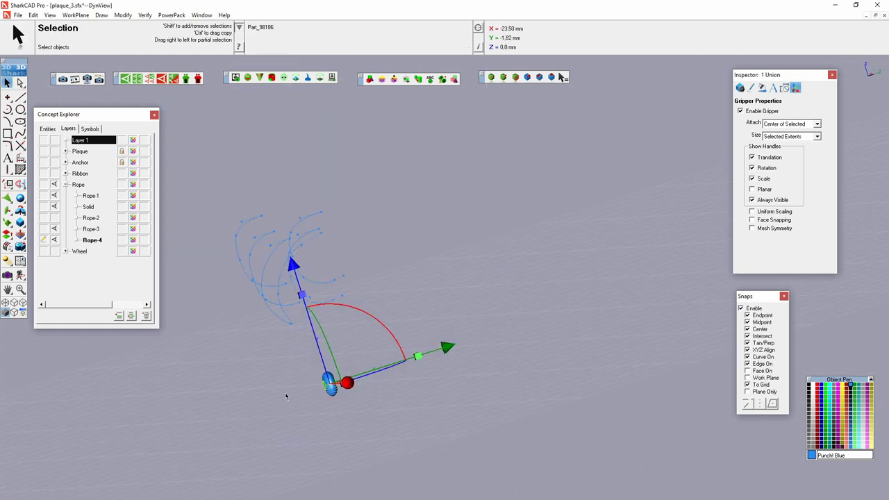
{"action": "right_click", "coordinate": [420, 177]}
{"action": "left_click", "coordinate": [543, 293]}
{"action": "left_click", "coordinate": [496, 342]}
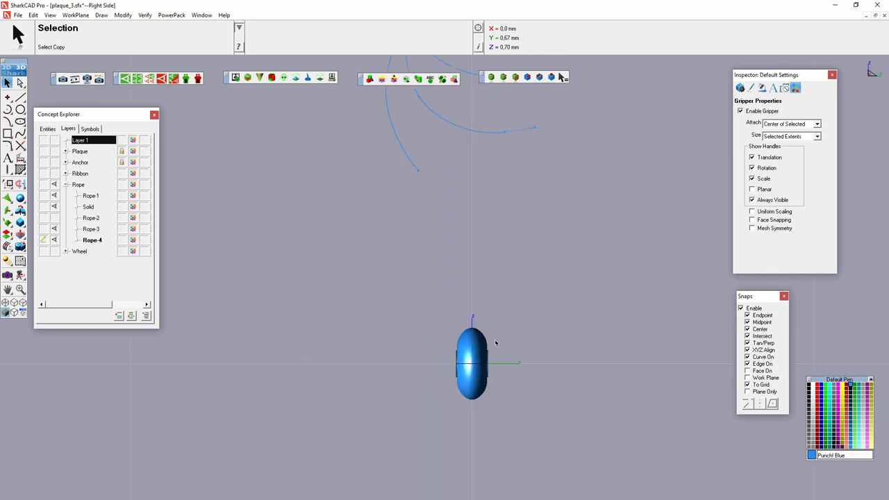
Tilt the bead about -12 degrees and pick the torus to merge with the cylinder core
{"action": "left_click_drag", "start_coordinate": [463, 316], "coordinate": [449, 296]}
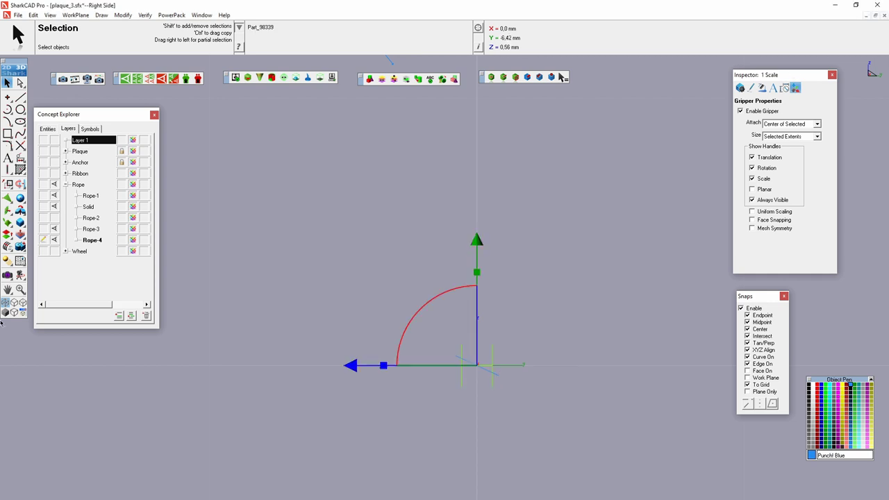
{"action": "mouse_move", "coordinate": [303, 386]}
{"action": "middle_mouse_down"}
{"action": "mouse_move", "coordinate": [389, 333]}
{"action": "mouse_move", "coordinate": [532, 338]}
{"action": "mouse_move", "coordinate": [343, 359]}
{"action": "middle_mouse_up"}
{"action": "left_click", "coordinate": [18, 307]}
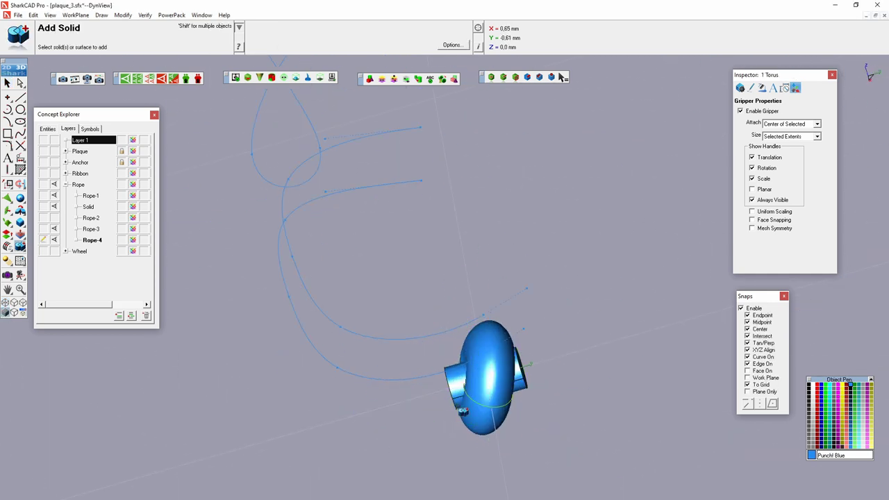
{"action": "left_click", "coordinate": [463, 411]}
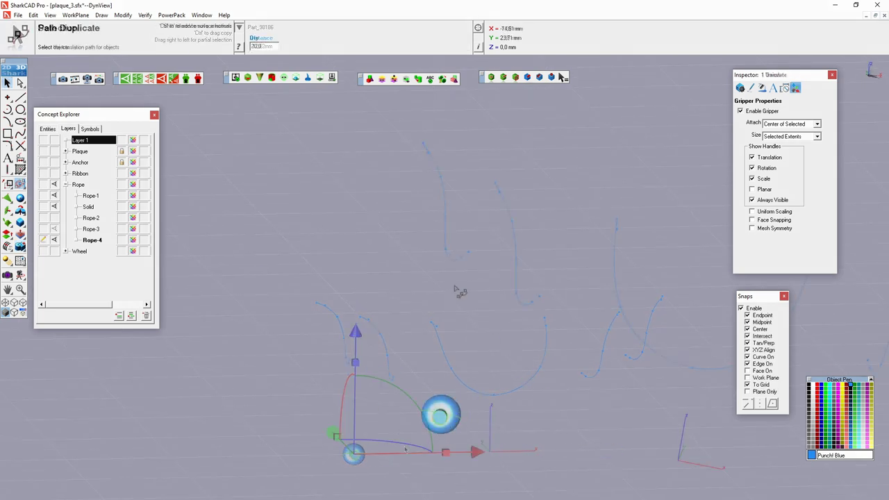
Path-duplicate the rope bead 20 times along each rope spline, coiling strands around the anchor arms
{"action": "left_click", "coordinate": [428, 150]}
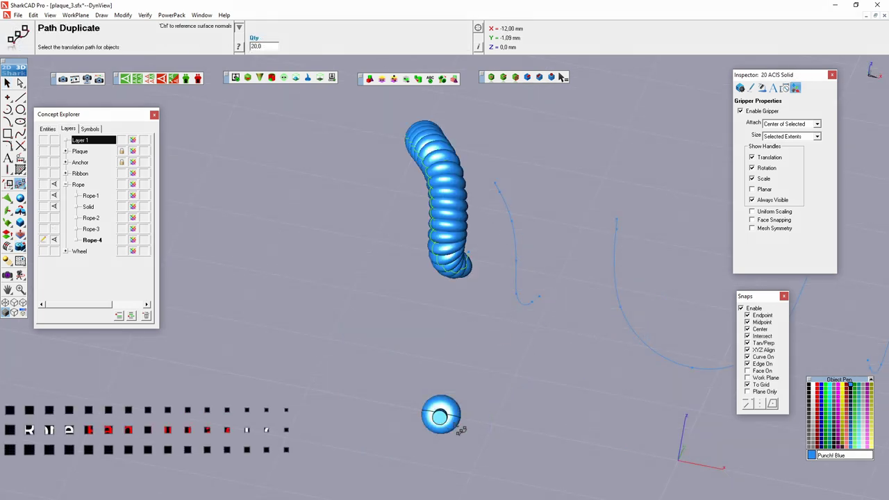
{"action": "left_click", "coordinate": [506, 189]}
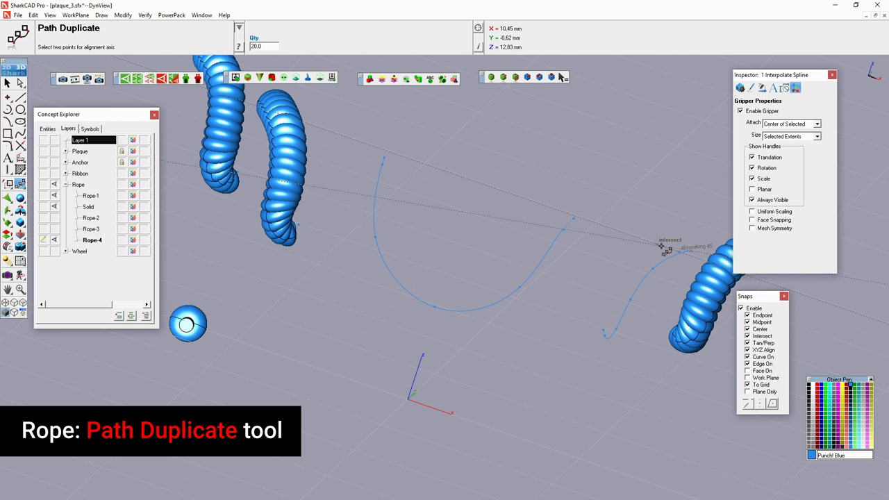
{"action": "left_click", "coordinate": [672, 259]}
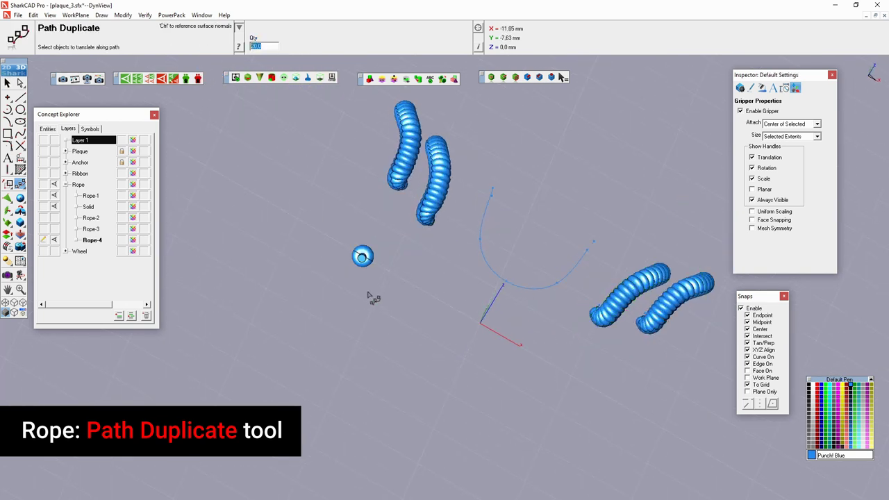
{"action": "key", "text": "Return"}
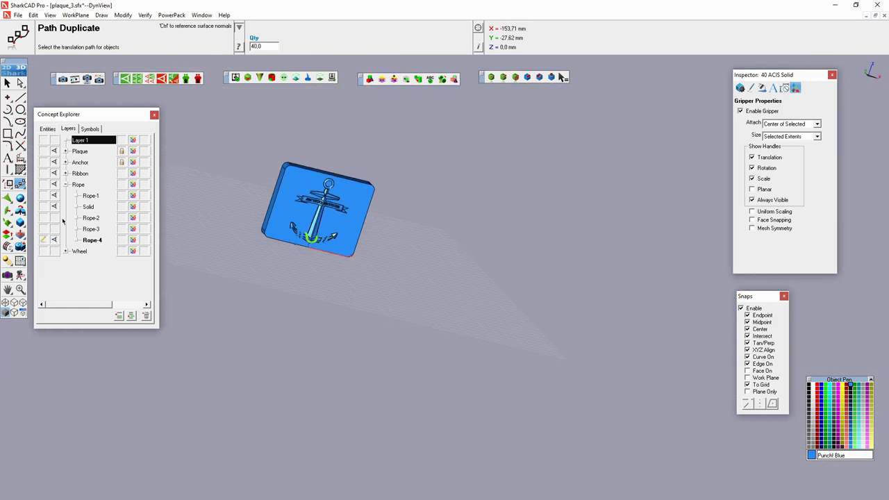
{"action": "right_click", "coordinate": [505, 284]}
{"action": "left_click", "coordinate": [528, 377]}
Polar-duplicate the spoke support around the wheel, add it to the wheel, and shift it back 9.52 mm
{"action": "scroll", "coordinate": [425, 292], "scroll_direction": "up", "scroll_amount": 3}
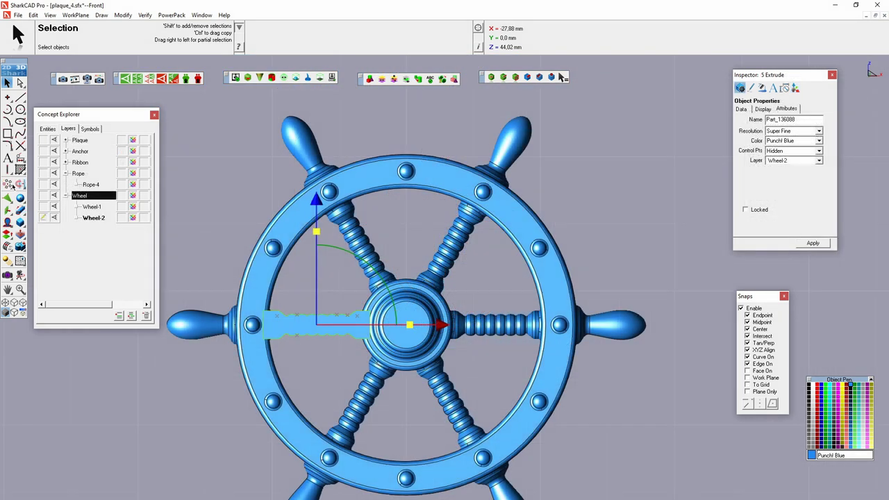
{"action": "left_click", "coordinate": [597, 282]}
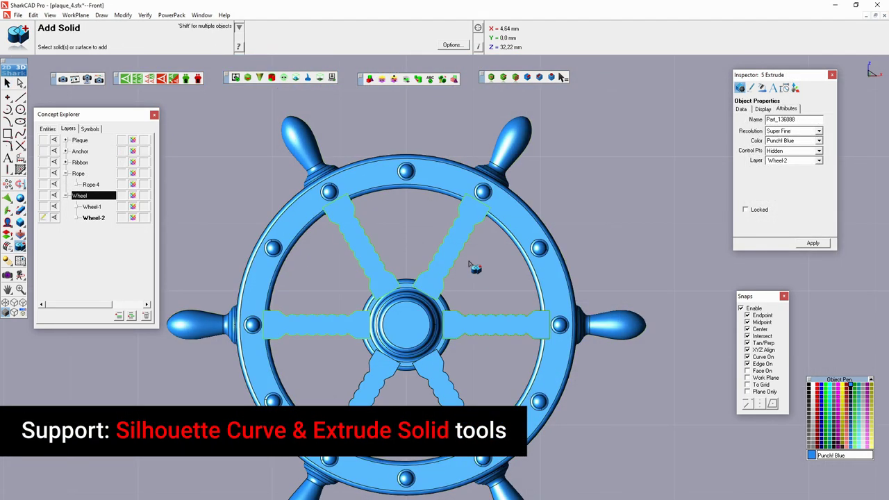
{"action": "left_click", "coordinate": [470, 404]}
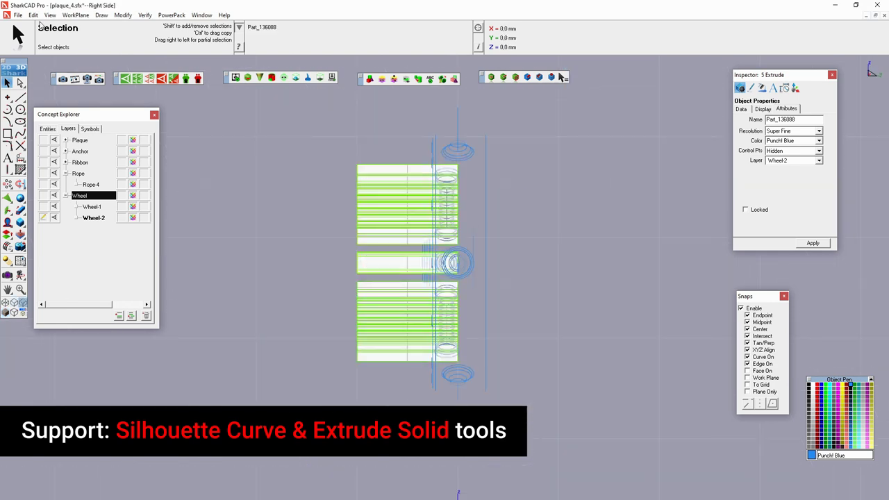
{"action": "left_click_drag", "start_coordinate": [215, 262], "coordinate": [317, 266]}
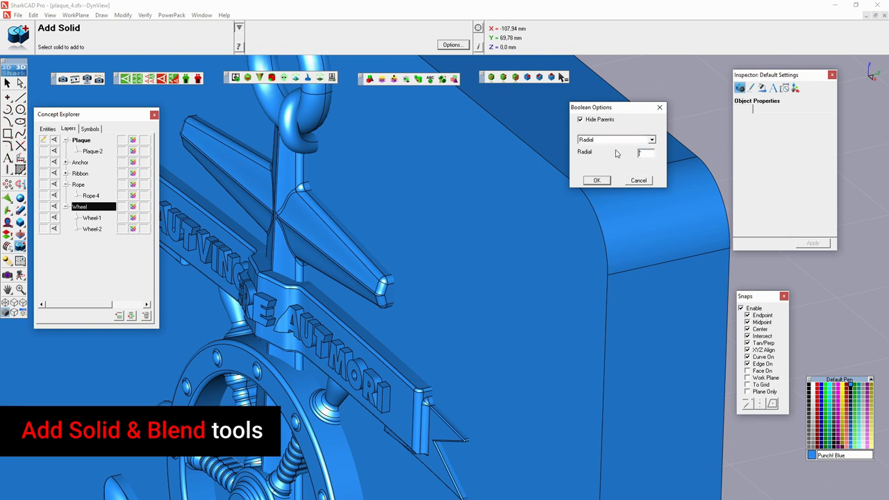
Accept the Radial Boolean options to union the anchor, ribbon, wheel and rope with the plaque
{"action": "left_click", "coordinate": [448, 251]}
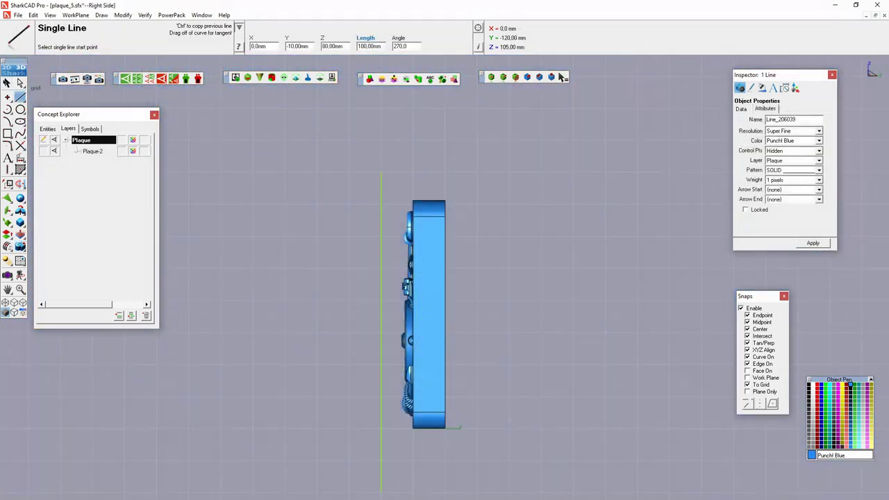
Trim the merged plaque solid against the vertical cut line
{"action": "left_click", "coordinate": [21, 248]}
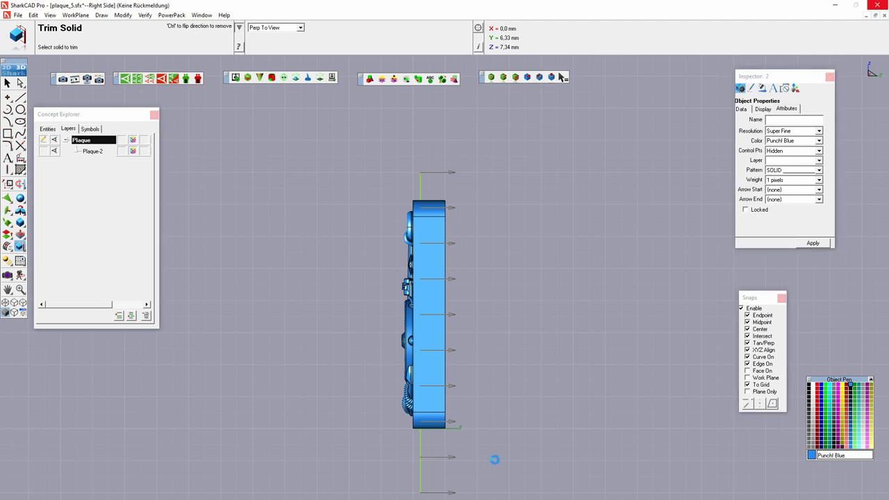
{"action": "middle_click_drag", "start_coordinate": [494, 459], "coordinate": [415, 314]}
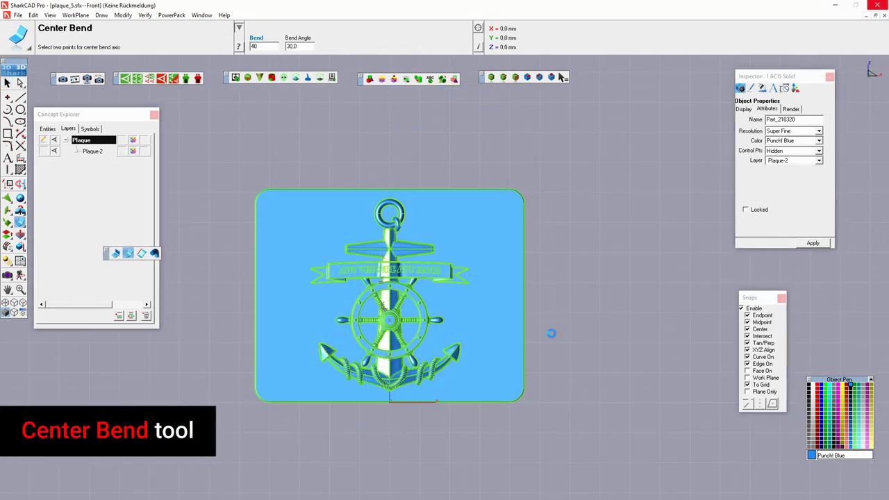
Center-bend the plaque into an arc with 80 mm radius and -30° angle
{"action": "mouse_move", "coordinate": [557, 339]}
{"action": "middle_mouse_down"}
{"action": "mouse_move", "coordinate": [581, 382]}
{"action": "mouse_move", "coordinate": [377, 433]}
{"action": "mouse_move", "coordinate": [456, 237]}
{"action": "mouse_move", "coordinate": [745, 109]}
{"action": "middle_mouse_up"}
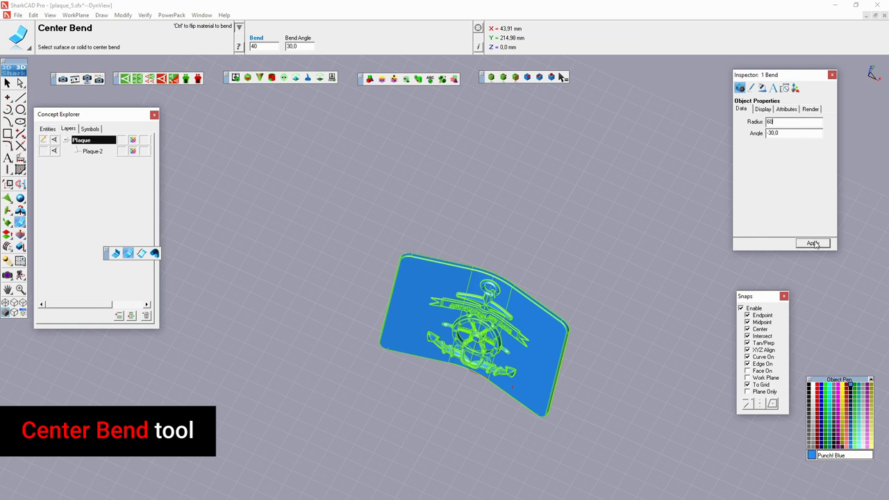
{"action": "mouse_move", "coordinate": [586, 223]}
{"action": "middle_mouse_down"}
{"action": "mouse_move", "coordinate": [584, 202]}
{"action": "mouse_move", "coordinate": [474, 402]}
{"action": "mouse_move", "coordinate": [777, 159]}
{"action": "middle_mouse_up"}
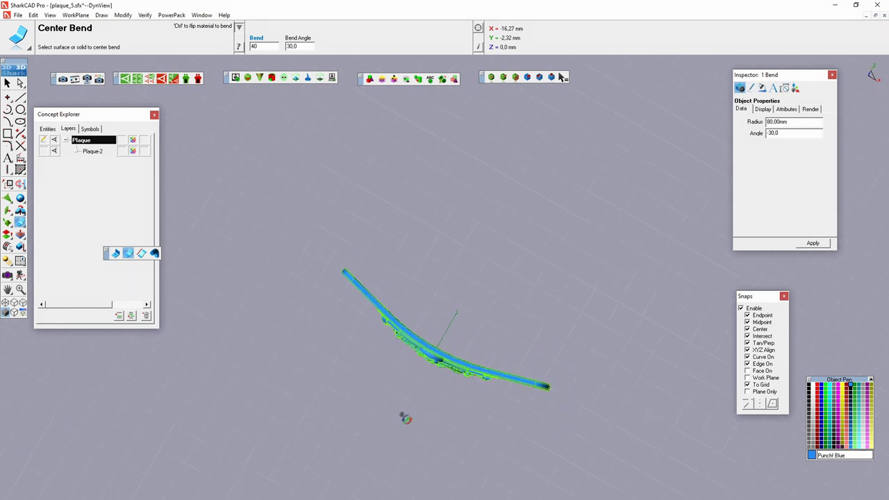
{"action": "middle_click_drag", "start_coordinate": [401, 415], "coordinate": [489, 354]}
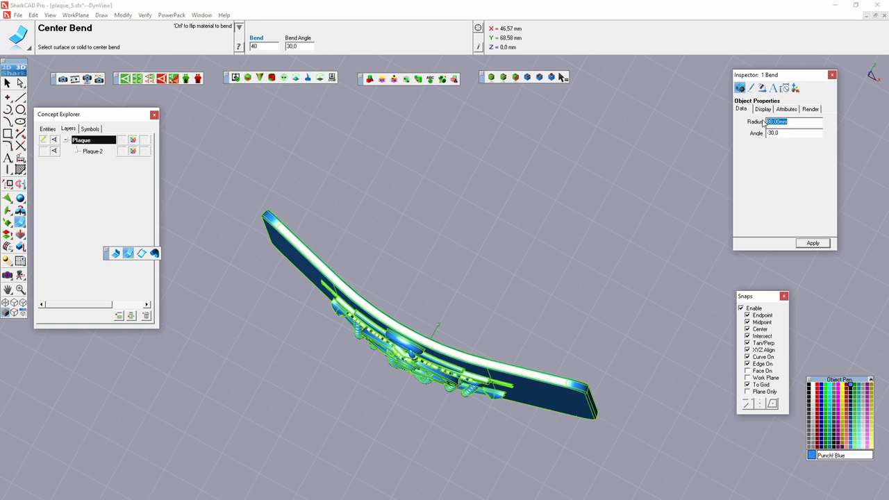
{"action": "mouse_move", "coordinate": [572, 268]}
{"action": "middle_mouse_down"}
{"action": "mouse_move", "coordinate": [527, 274]}
{"action": "mouse_move", "coordinate": [440, 312]}
{"action": "mouse_move", "coordinate": [508, 235]}
{"action": "middle_mouse_up"}
{"action": "key", "text": "Return"}
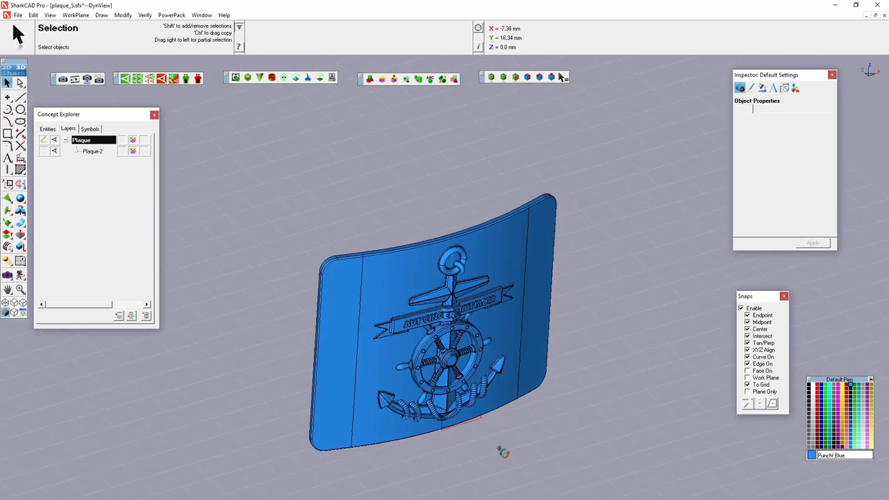
{"action": "mouse_move", "coordinate": [502, 451]}
{"action": "middle_mouse_down"}
{"action": "mouse_move", "coordinate": [462, 470]}
{"action": "mouse_move", "coordinate": [406, 325]}
{"action": "mouse_move", "coordinate": [526, 367]}
{"action": "mouse_move", "coordinate": [576, 405]}
{"action": "middle_mouse_up"}
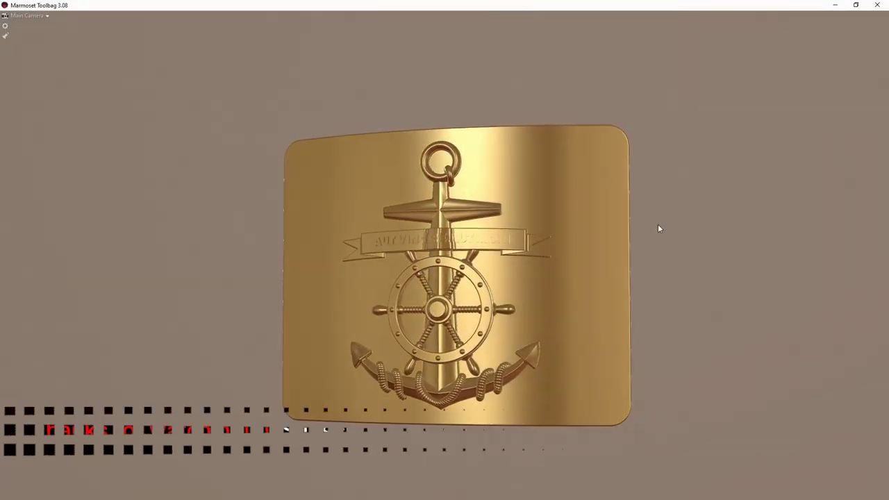
{"action": "mouse_move", "coordinate": [659, 228]}
{"action": "left_mouse_down"}
{"action": "mouse_move", "coordinate": [612, 247]}
{"action": "mouse_move", "coordinate": [544, 254]}
{"action": "mouse_move", "coordinate": [507, 214]}
{"action": "mouse_move", "coordinate": [551, 185]}
{"action": "mouse_move", "coordinate": [623, 191]}
{"action": "left_mouse_up"}
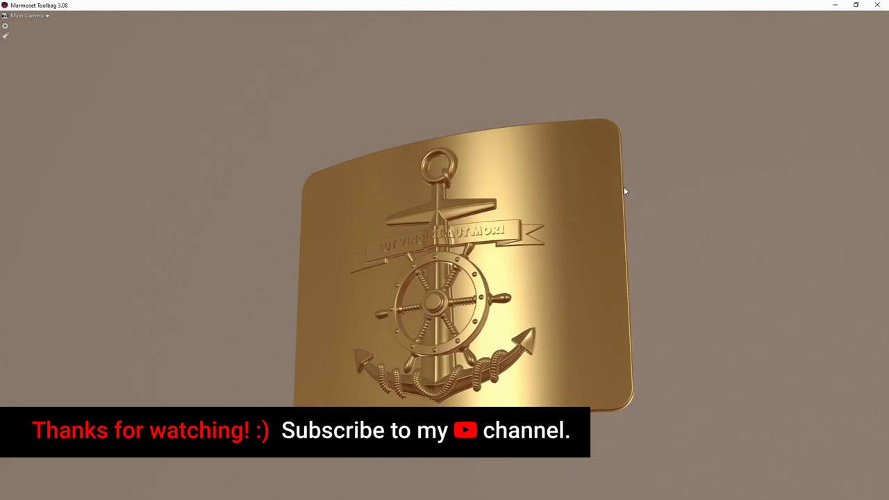
{"action": "mouse_move", "coordinate": [420, 357]}
{"action": "left_mouse_down"}
{"action": "mouse_move", "coordinate": [495, 345]}
{"action": "mouse_move", "coordinate": [527, 351]}
{"action": "mouse_move", "coordinate": [610, 467]}
{"action": "left_mouse_up"}
{"action": "mouse_move", "coordinate": [533, 290]}
{"action": "left_mouse_down"}
{"action": "mouse_move", "coordinate": [445, 295]}
{"action": "mouse_move", "coordinate": [341, 248]}
{"action": "mouse_move", "coordinate": [330, 210]}
{"action": "mouse_move", "coordinate": [342, 195]}
{"action": "mouse_move", "coordinate": [403, 173]}
{"action": "mouse_move", "coordinate": [416, 190]}
{"action": "left_mouse_up"}
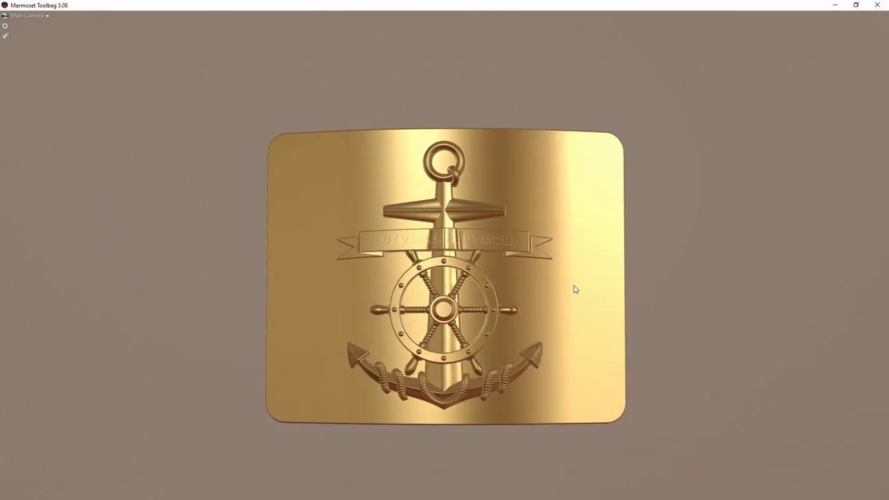
{"action": "mouse_move", "coordinate": [574, 289]}
{"action": "left_mouse_down"}
{"action": "mouse_move", "coordinate": [563, 302]}
{"action": "mouse_move", "coordinate": [514, 307]}
{"action": "left_mouse_up"}
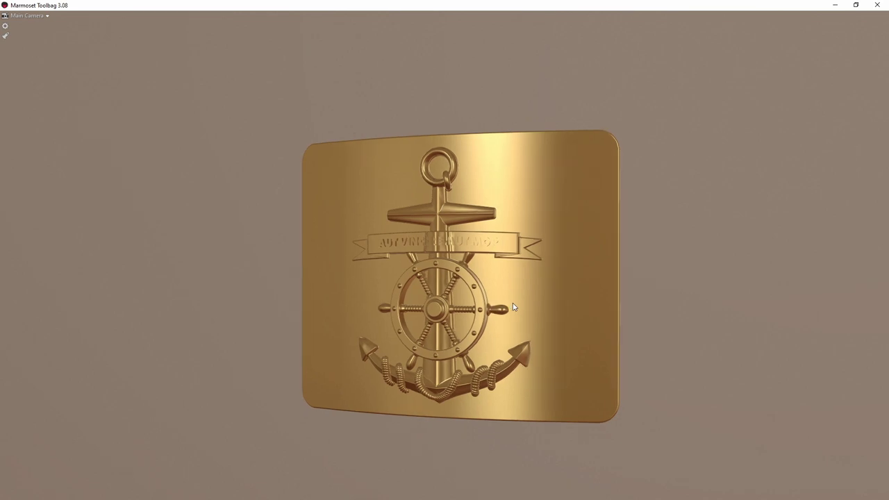
{"action": "scroll", "coordinate": [512, 307], "scroll_direction": "up", "scroll_amount": 1}
{"action": "scroll", "coordinate": [512, 307], "scroll_direction": "up", "scroll_amount": 2}
{"action": "scroll", "coordinate": [512, 307], "scroll_direction": "up", "scroll_amount": 2}
{"action": "scroll", "coordinate": [512, 307], "scroll_direction": "up", "scroll_amount": 1}
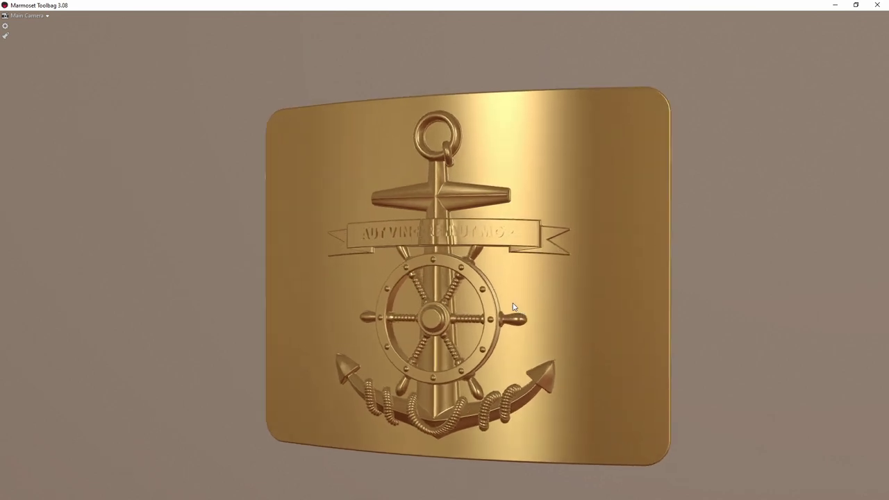